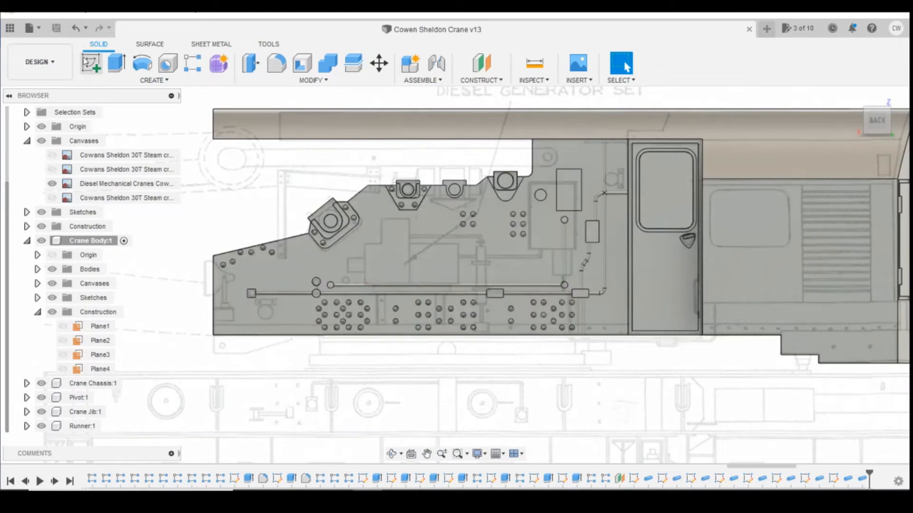
Step: Start a sketch on the crane body's side plate and draw a 0.6 mm diameter circle just above the upper pipe's end
{"action": "left_click", "coordinate": [94, 60]}
{"action": "left_click", "coordinate": [343, 239]}
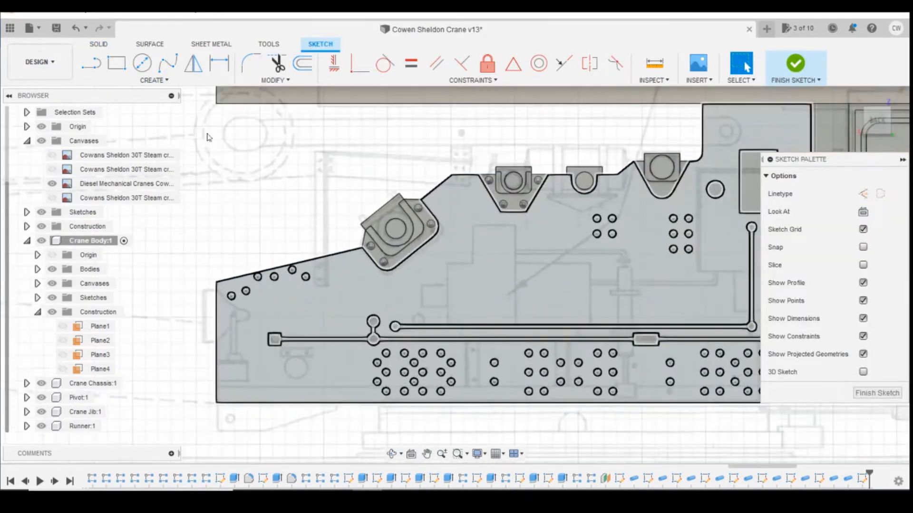
{"action": "left_click", "coordinate": [142, 62]}
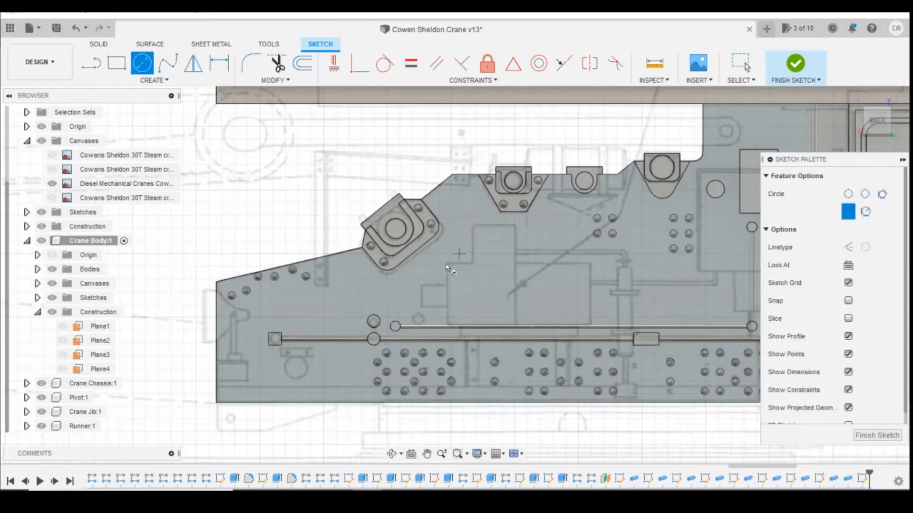
{"action": "left_click", "coordinate": [414, 313]}
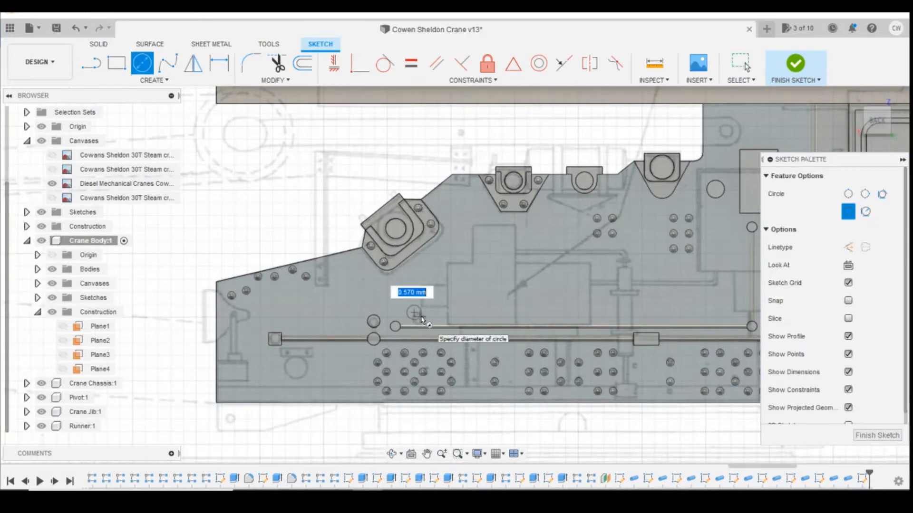
{"action": "type", "text": "0.5"}
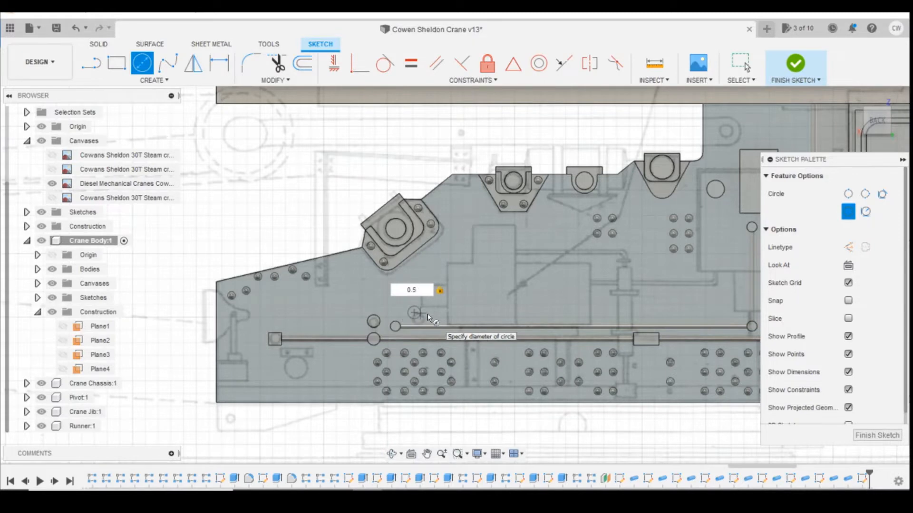
{"action": "key", "text": "BackSpace"}
{"action": "type", "text": "7"}
{"action": "key", "text": "BackSpace"}
{"action": "type", "text": "6"}
{"action": "key", "text": "Return"}
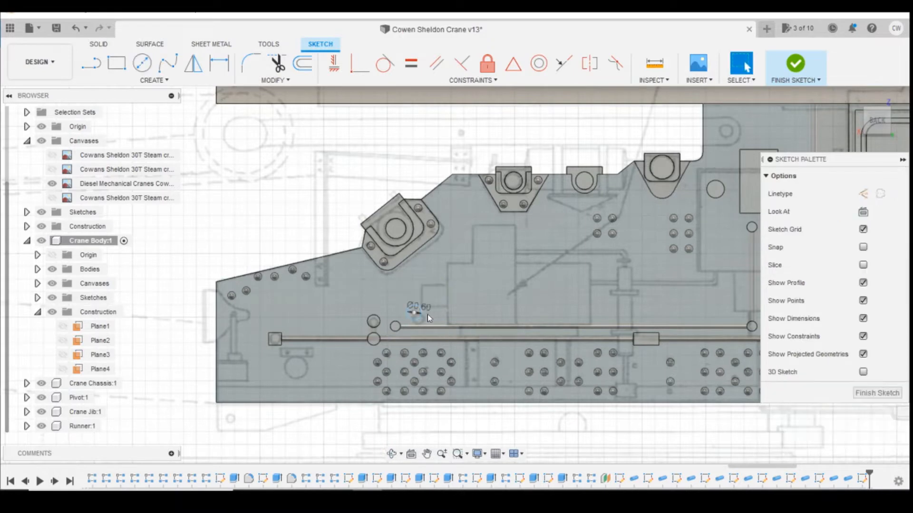
Step: Dimension the circle's centre 3.55 mm above the side plate's bottom edge
{"action": "key", "text": "d"}
{"action": "left_click", "coordinate": [413, 312]}
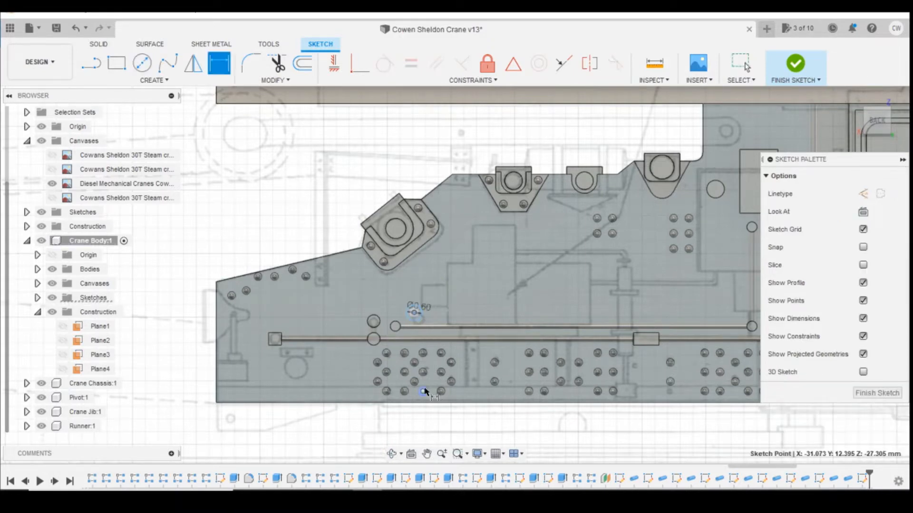
{"action": "left_click", "coordinate": [473, 370]}
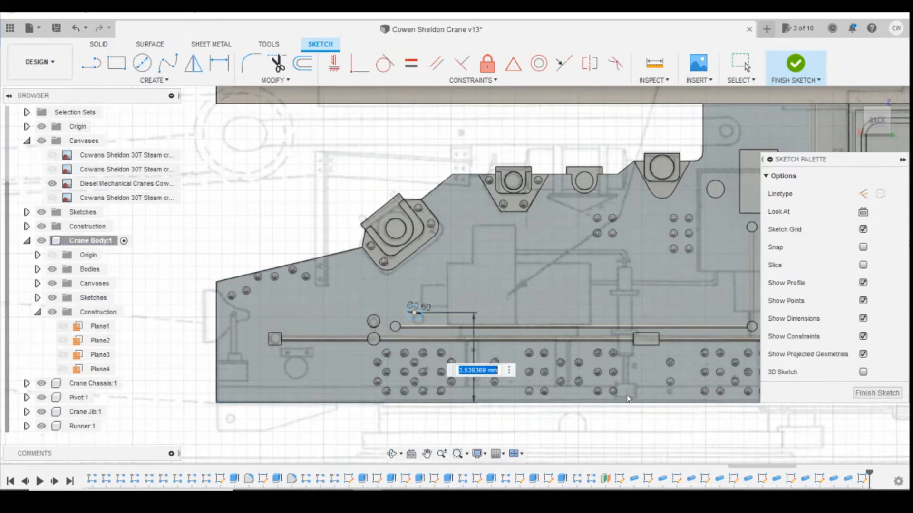
{"action": "type", "text": "3.55"}
{"action": "key", "text": "Return"}
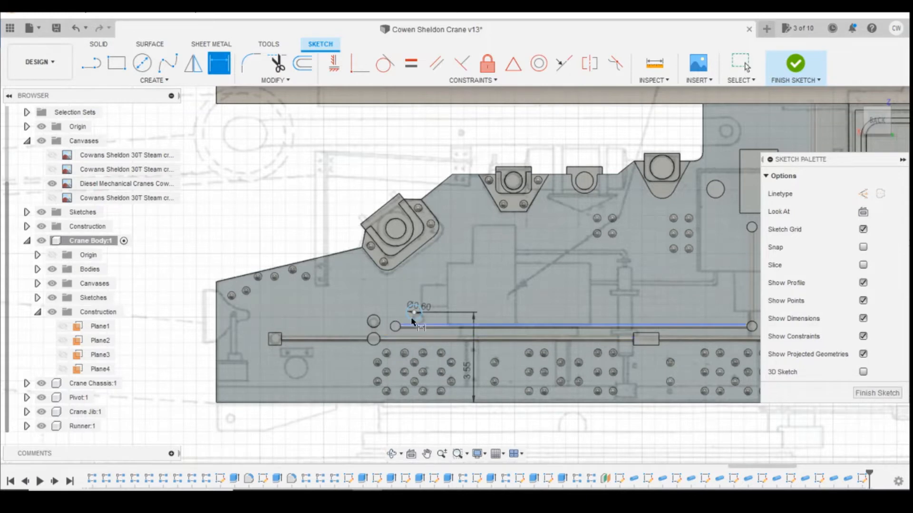
Step: Dimension the circle's centre 7.75 mm horizontally from the side plate's vertical end edge
{"action": "left_click", "coordinate": [414, 312]}
{"action": "left_click", "coordinate": [216, 323]}
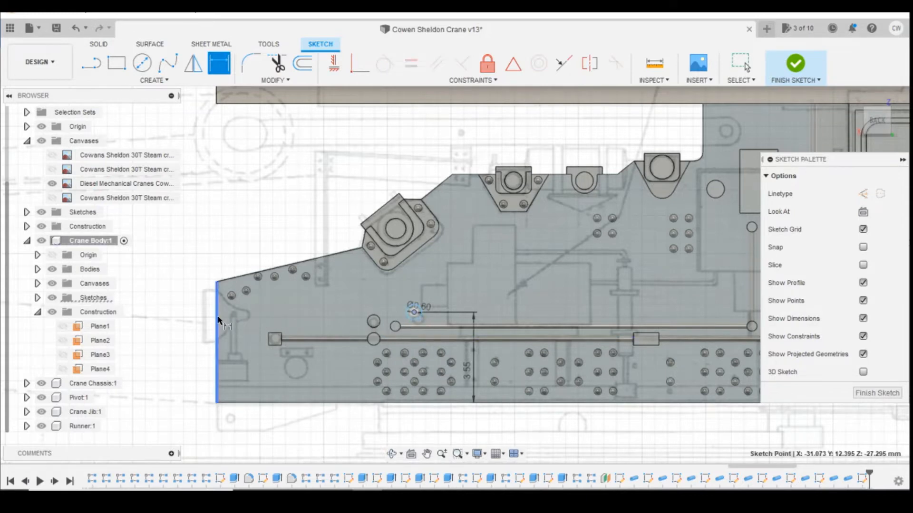
{"action": "left_click", "coordinate": [310, 311]}
{"action": "type", "text": "7.75"}
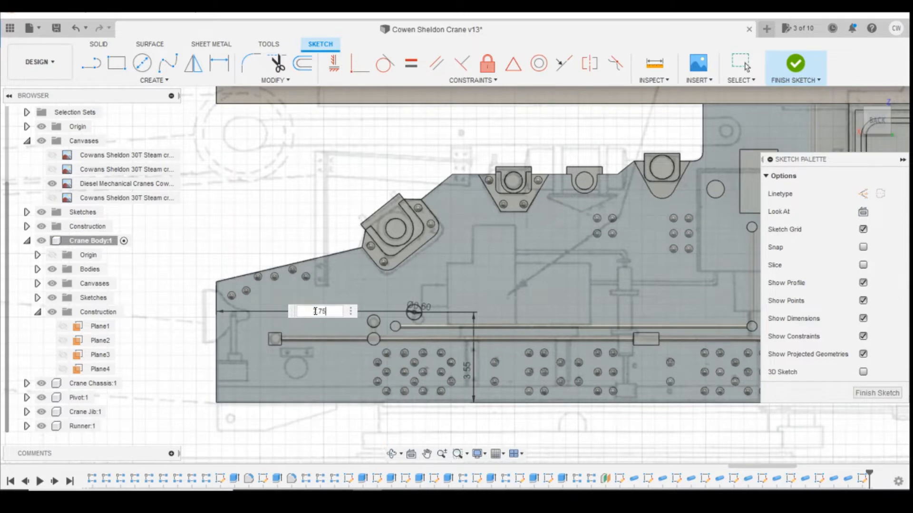
{"action": "key", "text": "Return"}
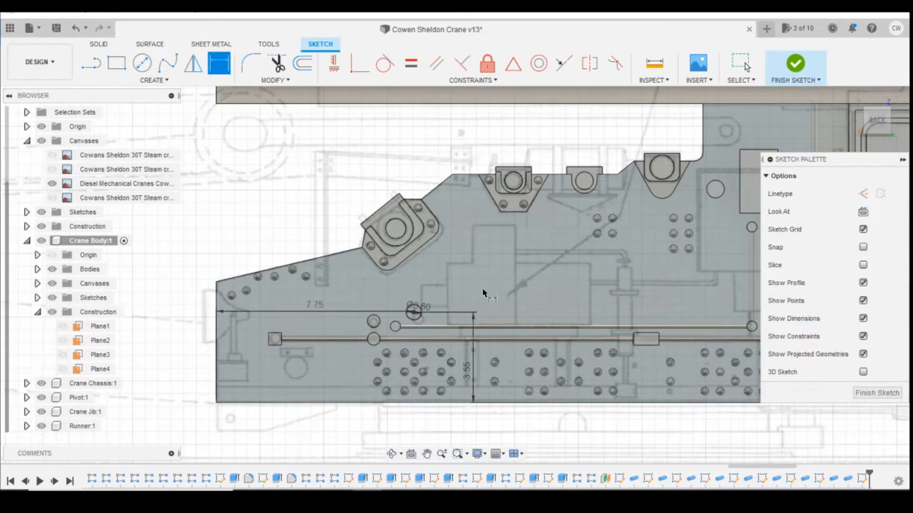
{"action": "scroll", "coordinate": [481, 289], "scroll_direction": "up", "scroll_amount": 4}
{"action": "key", "text": "Escape"}
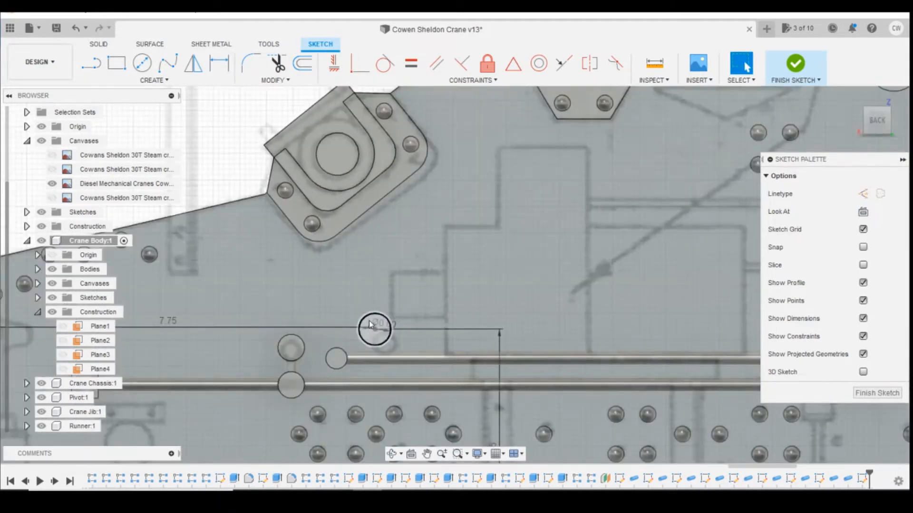
Step: Extrude the circle -1 mm as a cut to make a round hole in the side plate
{"action": "left_click", "coordinate": [374, 327]}
{"action": "right_click", "coordinate": [375, 329]}
{"action": "left_click", "coordinate": [368, 374]}
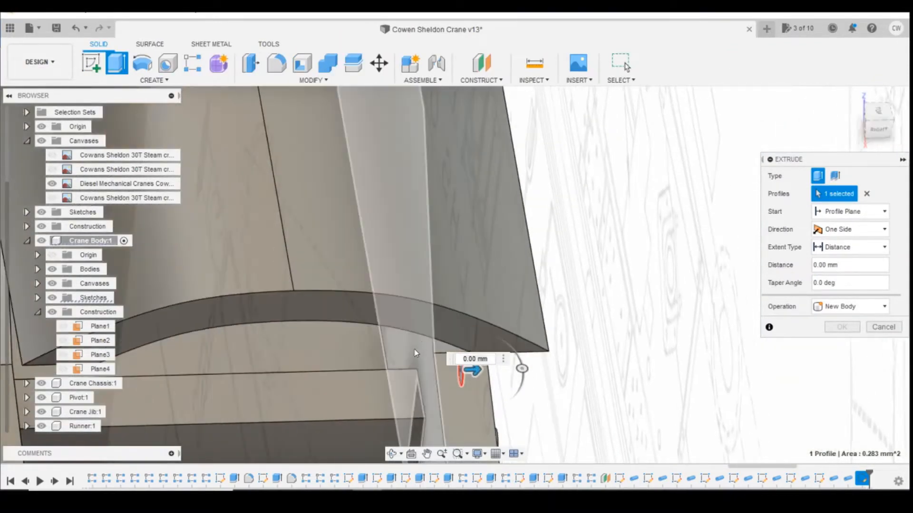
{"action": "type", "text": "-1"}
{"action": "left_click", "coordinate": [850, 346]}
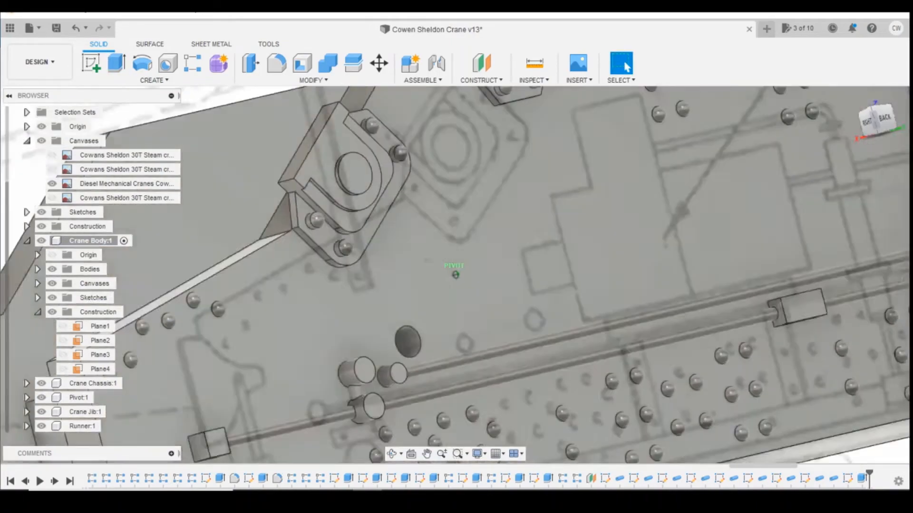
{"action": "middle_click_drag", "start_coordinate": [455, 275], "coordinate": [588, 220], "text": "shift"}
{"action": "scroll", "coordinate": [501, 275], "scroll_direction": "down", "scroll_amount": 2}
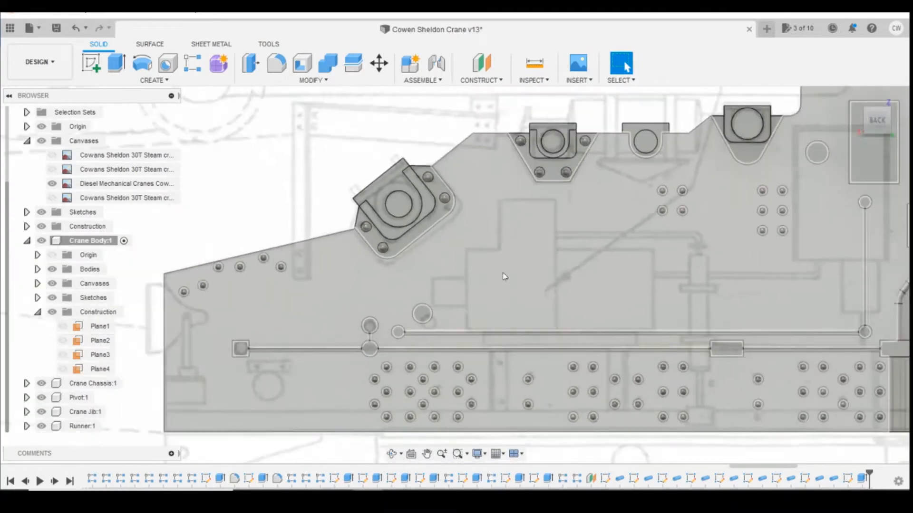
Step: Check the crane reference photo and sketch a second 0.6 mm circle on the side plate, further along and above the first hole
{"action": "mouse_move", "coordinate": [425, 478]}
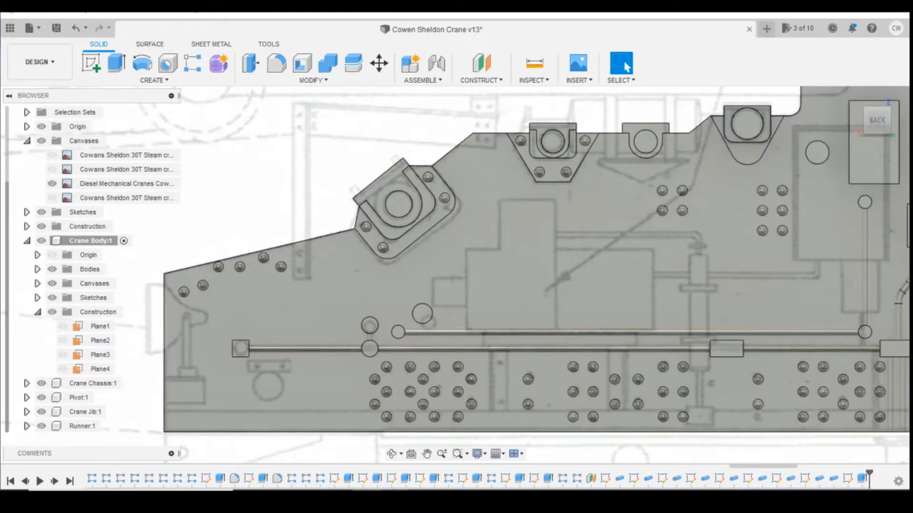
{"action": "left_click", "coordinate": [415, 428]}
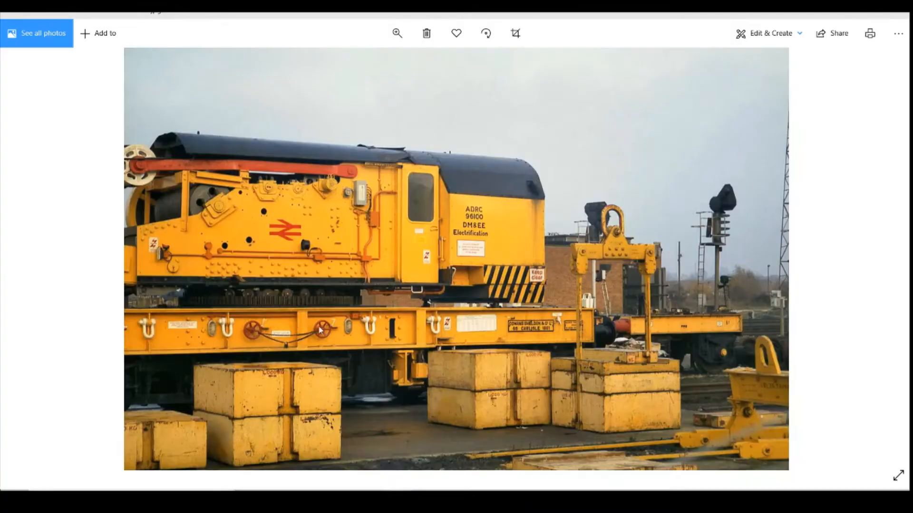
{"action": "left_click", "coordinate": [397, 498]}
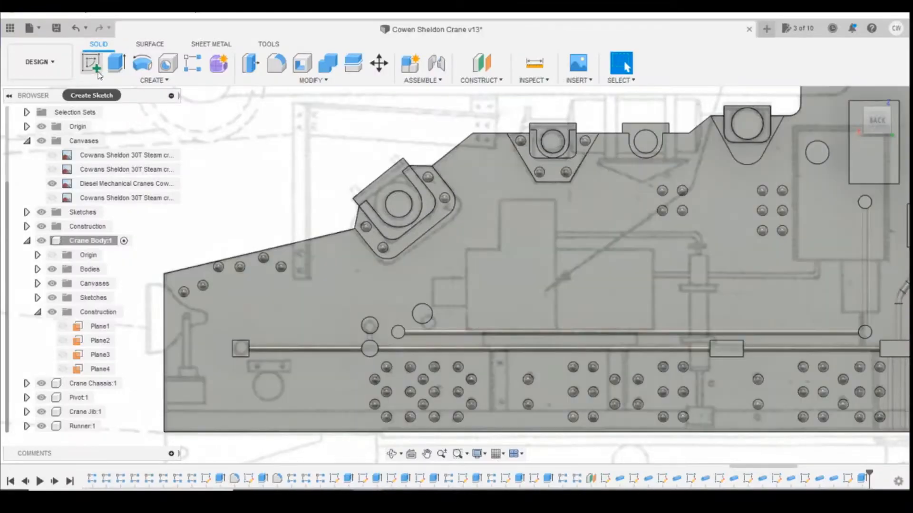
{"action": "left_click", "coordinate": [91, 63]}
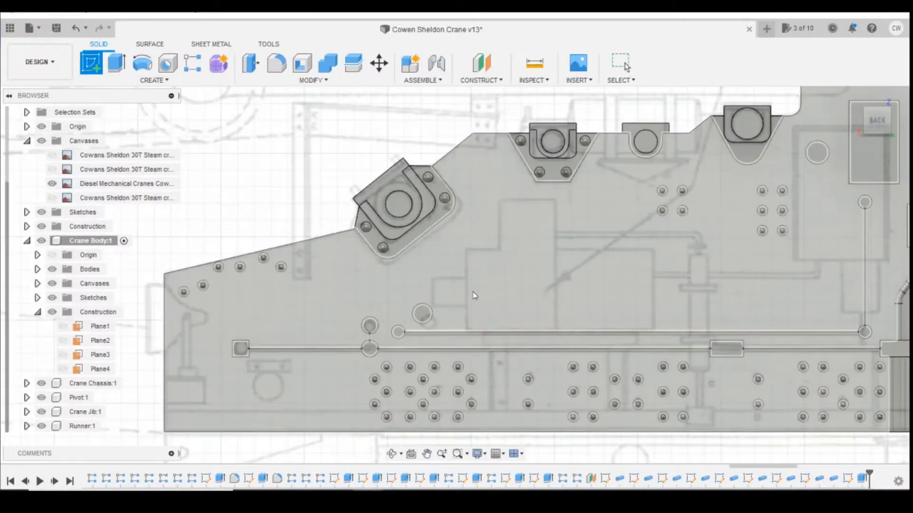
{"action": "left_click", "coordinate": [451, 280]}
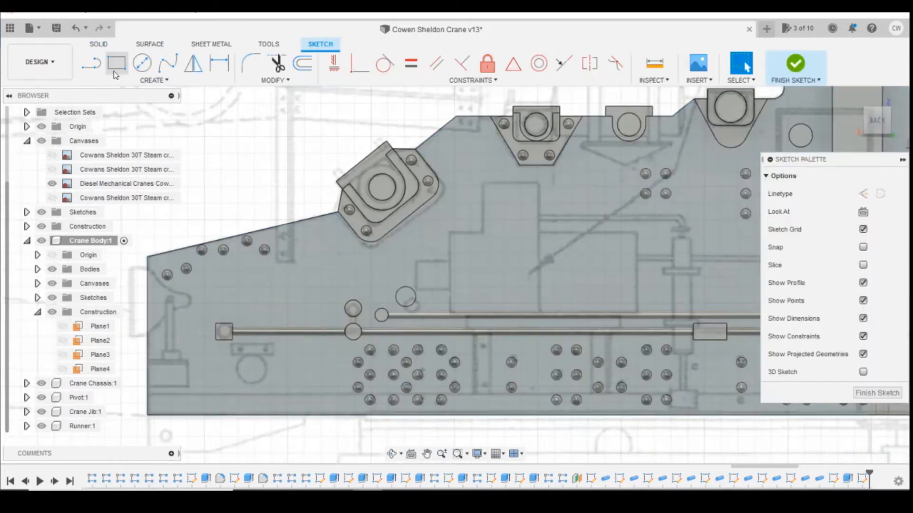
{"action": "key", "text": "c"}
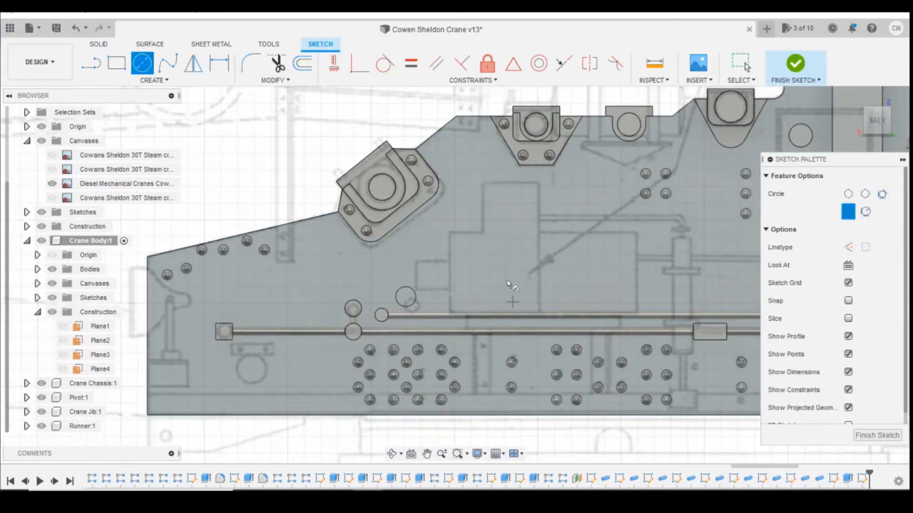
{"action": "left_click", "coordinate": [500, 265]}
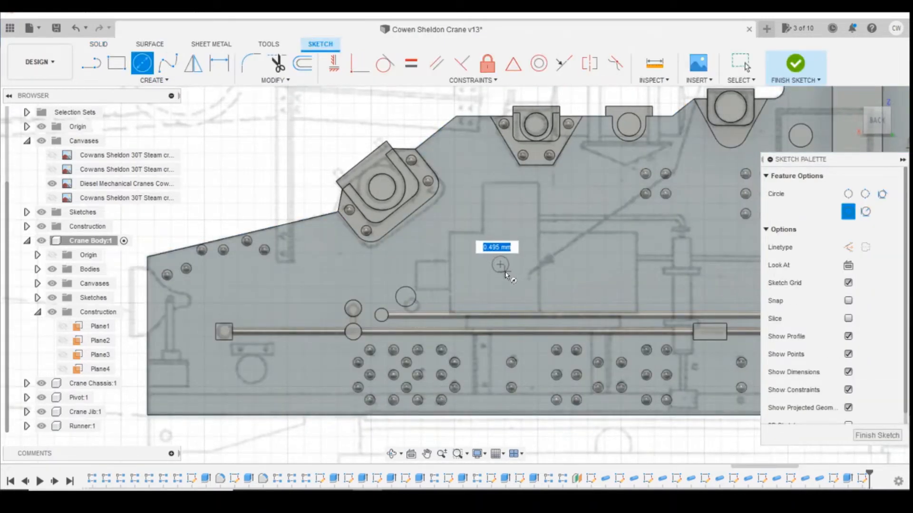
{"action": "left_click", "coordinate": [505, 275]}
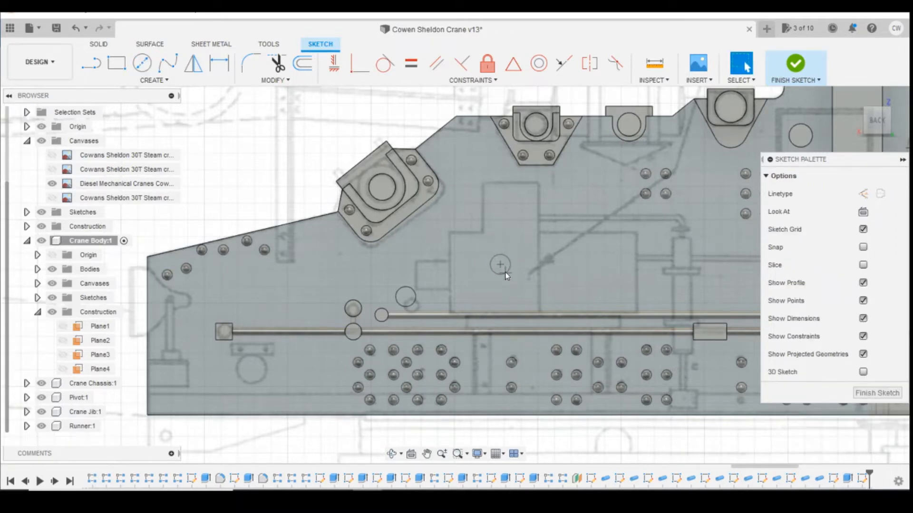
Step: Dimension the second circle's centre 4.5 mm above the side plate's bottom edge
{"action": "key", "text": "d"}
{"action": "left_click", "coordinate": [500, 265]}
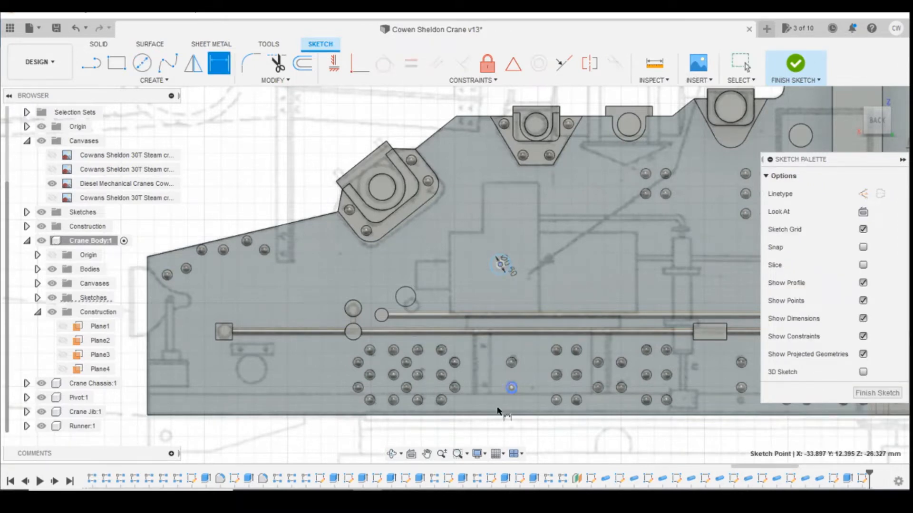
{"action": "left_click", "coordinate": [500, 415]}
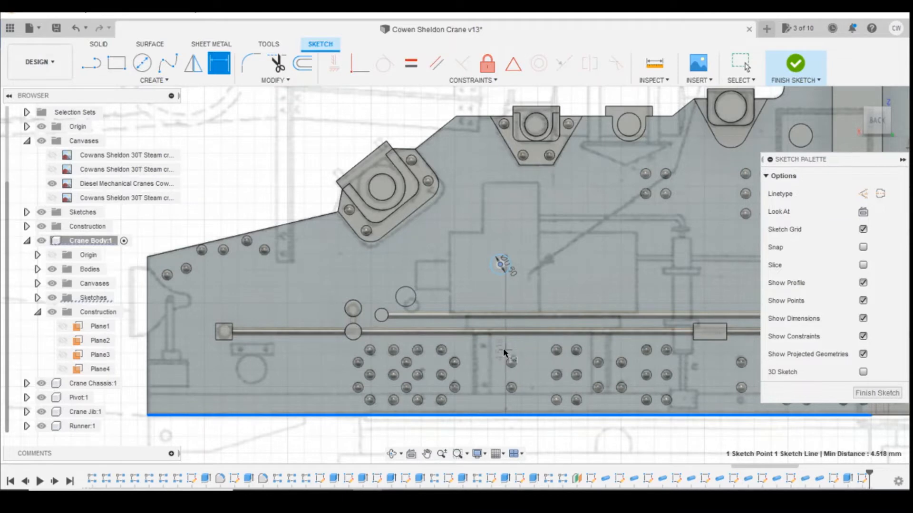
{"action": "left_click", "coordinate": [504, 350]}
{"action": "type", "text": "4"}
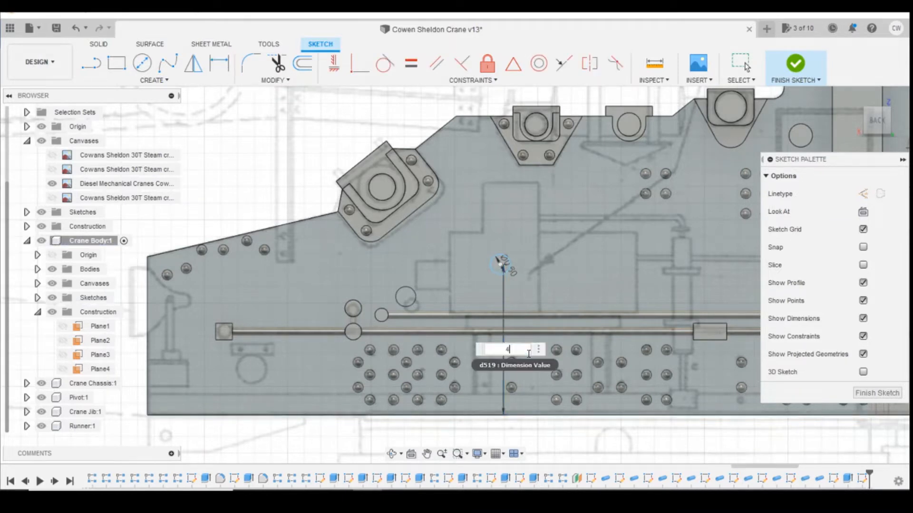
{"action": "type", "text": ".5"}
{"action": "key", "text": "Return"}
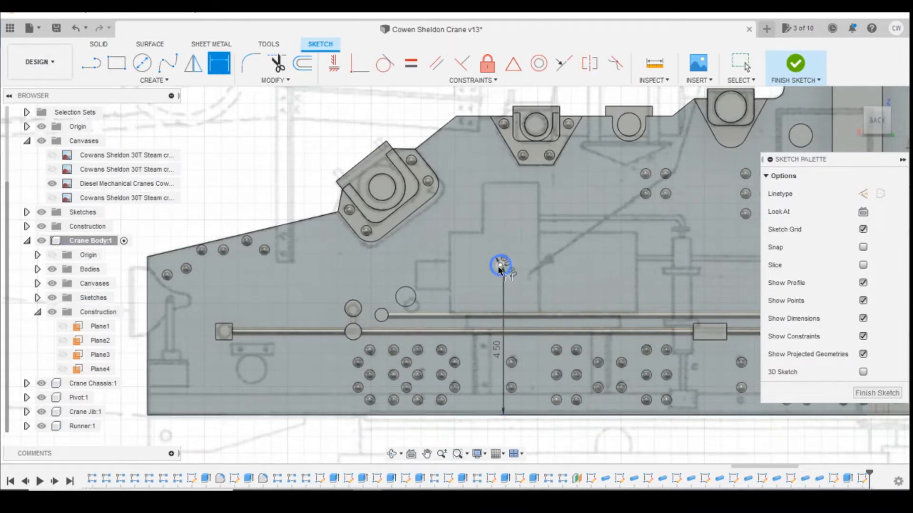
Step: Dimension the second circle's horizontal distance from the side plate's vertical end edge
{"action": "left_click", "coordinate": [149, 286]}
{"action": "left_click", "coordinate": [501, 399]}
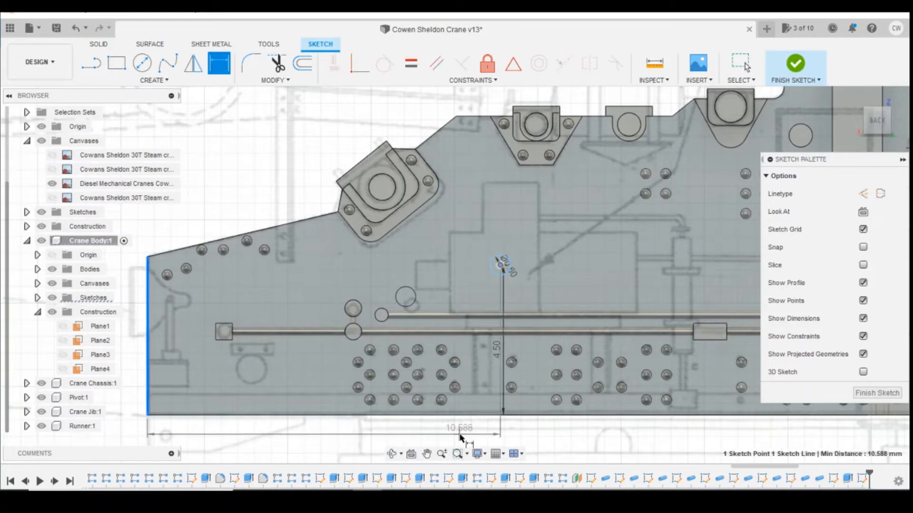
{"action": "left_click", "coordinate": [523, 423]}
{"action": "type", "text": "10"}
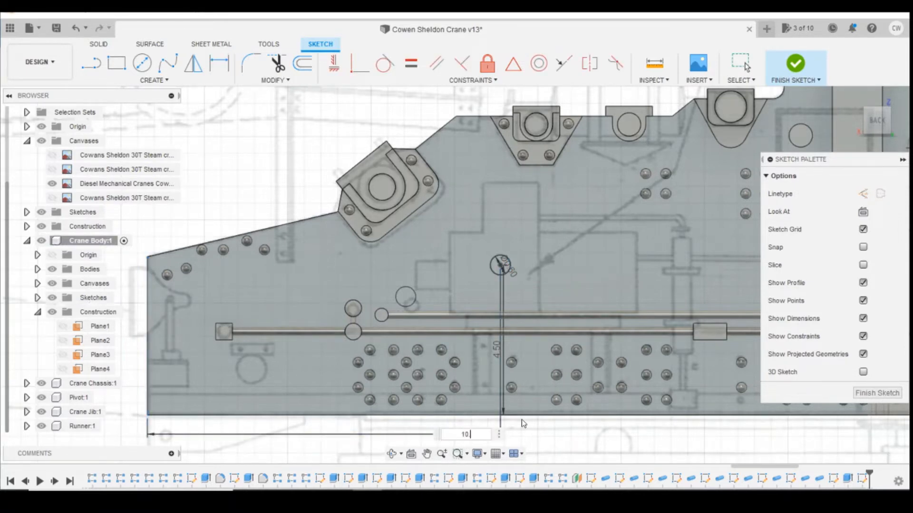
{"action": "key", "text": "Return"}
{"action": "scroll", "coordinate": [456, 329], "scroll_direction": "up", "scroll_amount": 3}
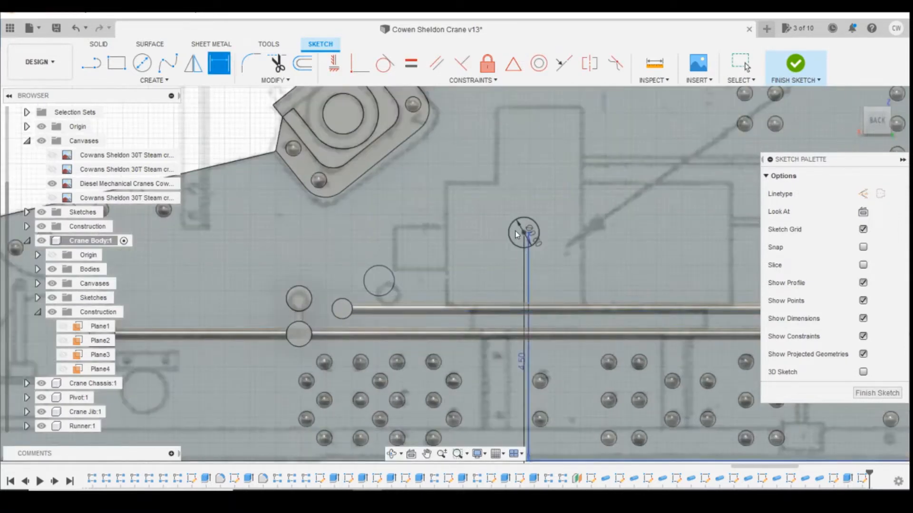
{"action": "key", "text": "Escape"}
Step: Extrude the second circle -1 mm as a cut through the side plate and return to the back view
{"action": "right_click", "coordinate": [515, 230]}
{"action": "left_click", "coordinate": [515, 281]}
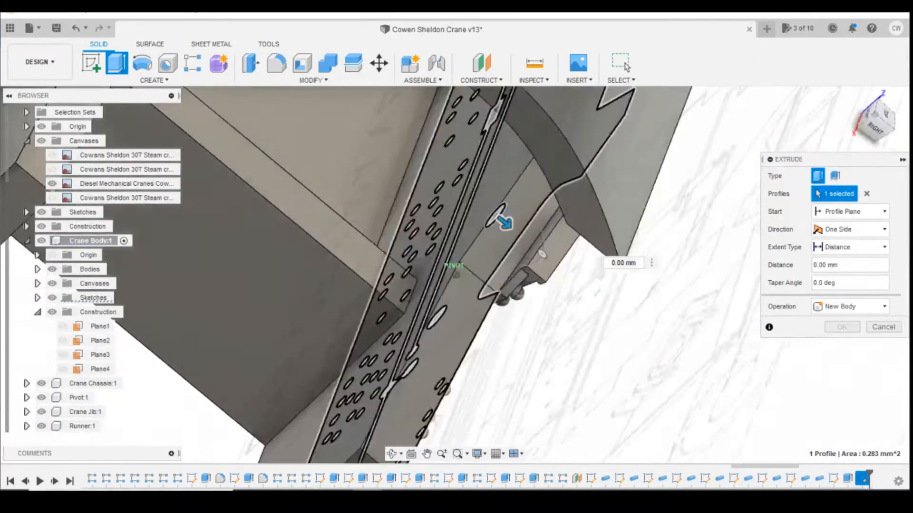
{"action": "type", "text": "-1"}
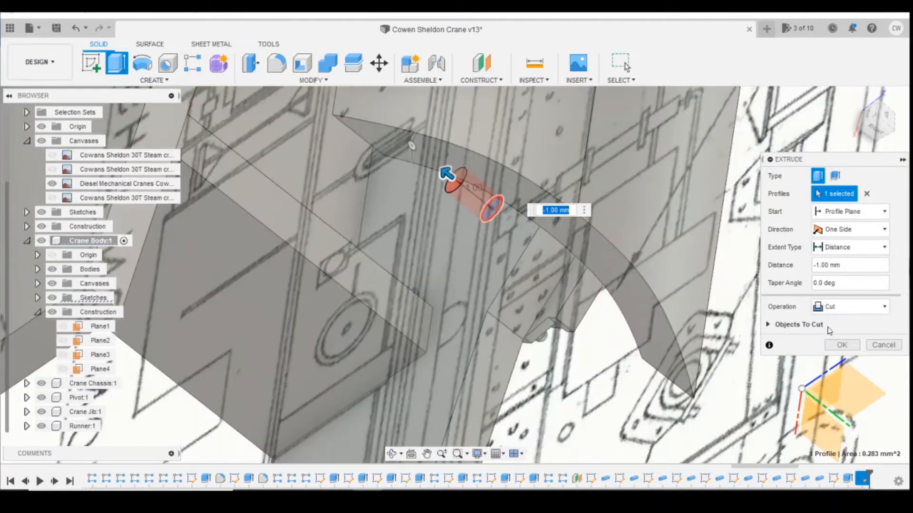
{"action": "left_click", "coordinate": [842, 345]}
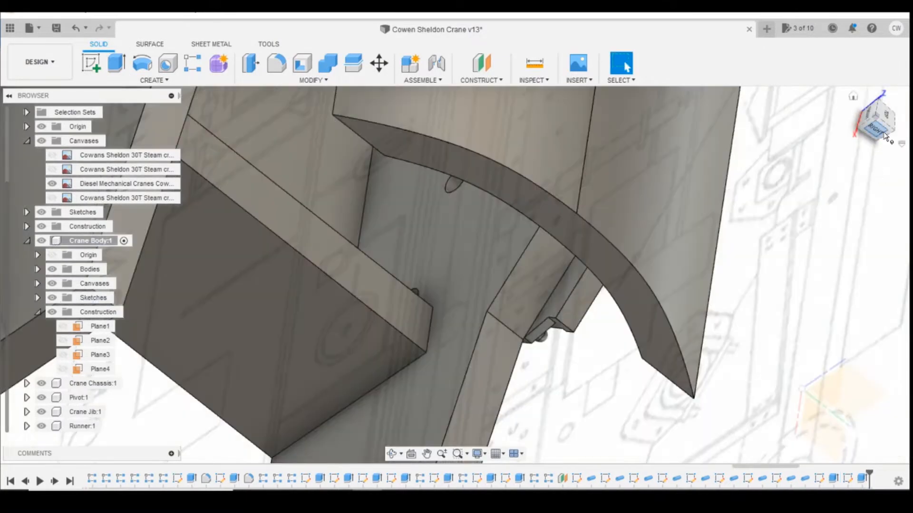
{"action": "left_click", "coordinate": [884, 137]}
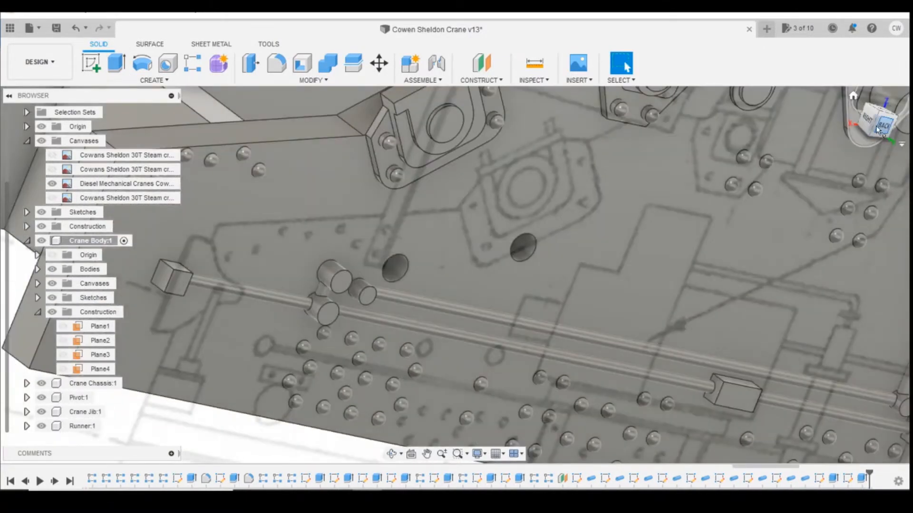
{"action": "left_click", "coordinate": [879, 127]}
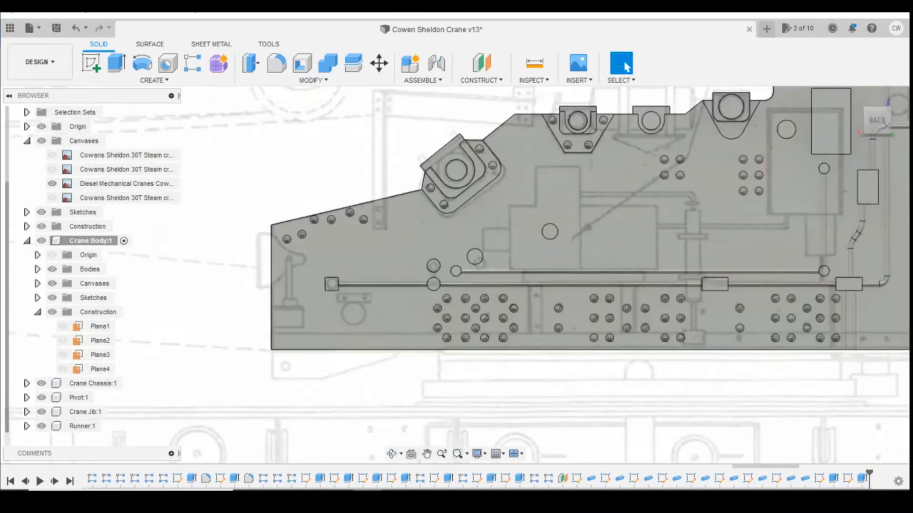
Step: Check the crane reference photo and sketch a 0.6 mm circle on the side plate just below the riveted trapezoidal bracket
{"action": "left_click", "coordinate": [447, 429]}
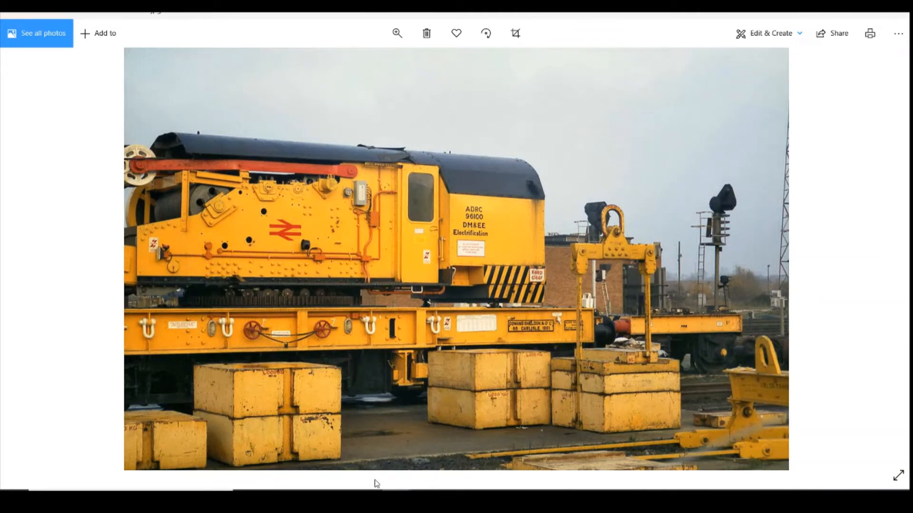
{"action": "key", "text": "alt+Tab"}
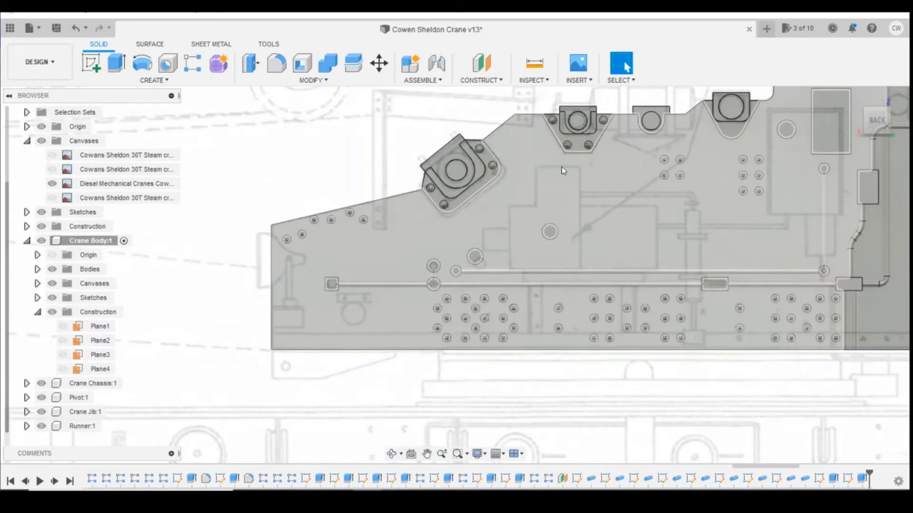
{"action": "left_click", "coordinate": [91, 63]}
{"action": "left_click", "coordinate": [580, 186]}
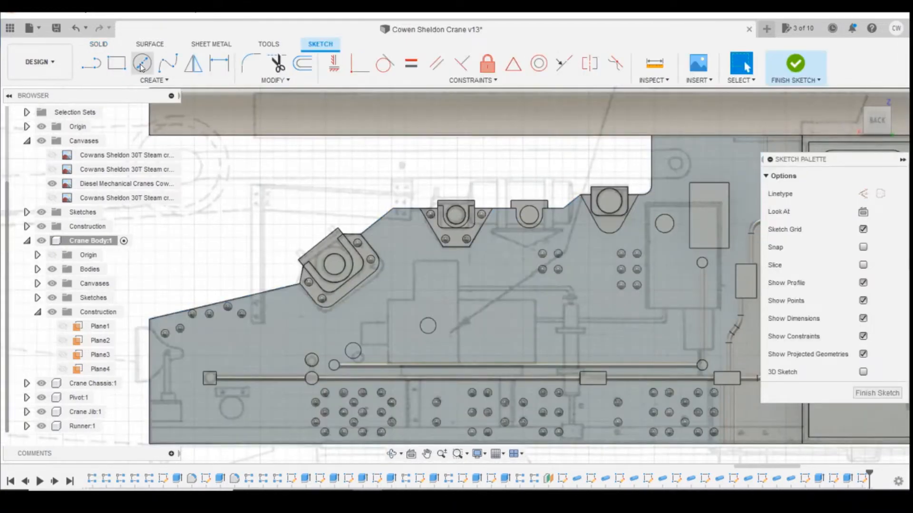
{"action": "key", "text": "c"}
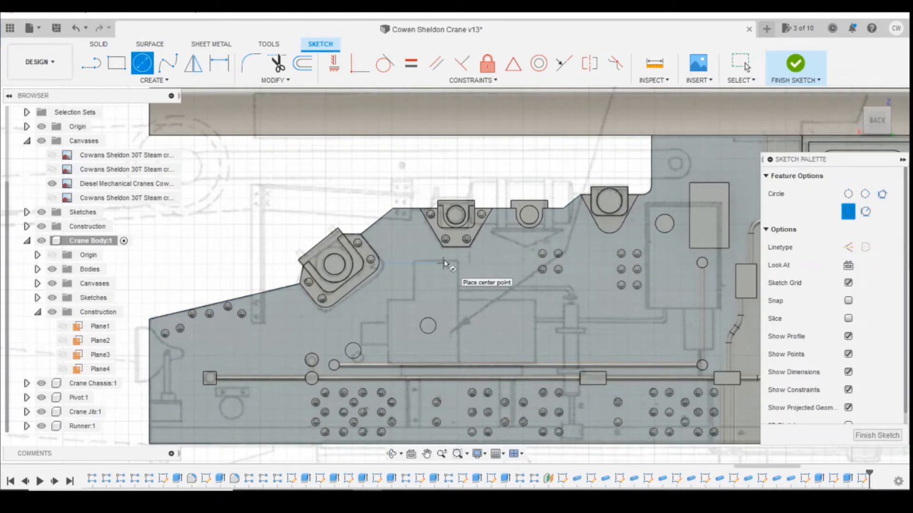
{"action": "left_click", "coordinate": [444, 263]}
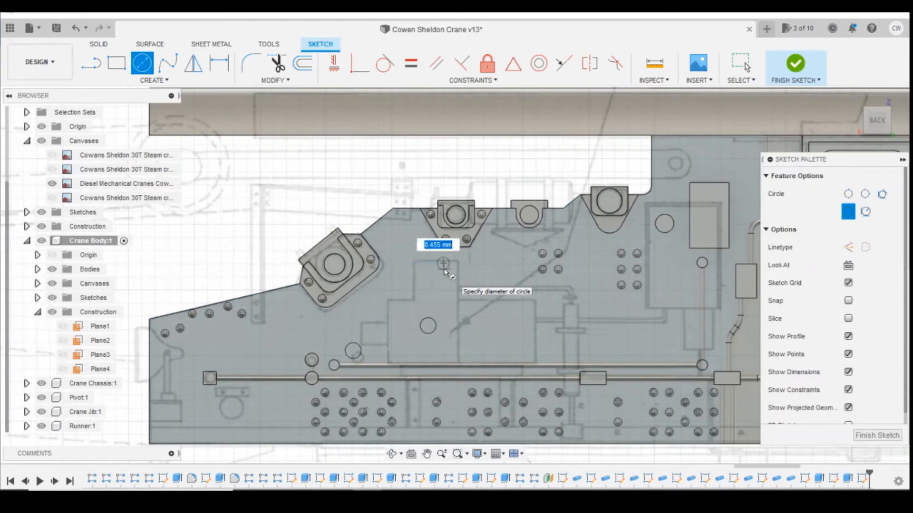
{"action": "type", "text": "0.6"}
{"action": "key", "text": "Return"}
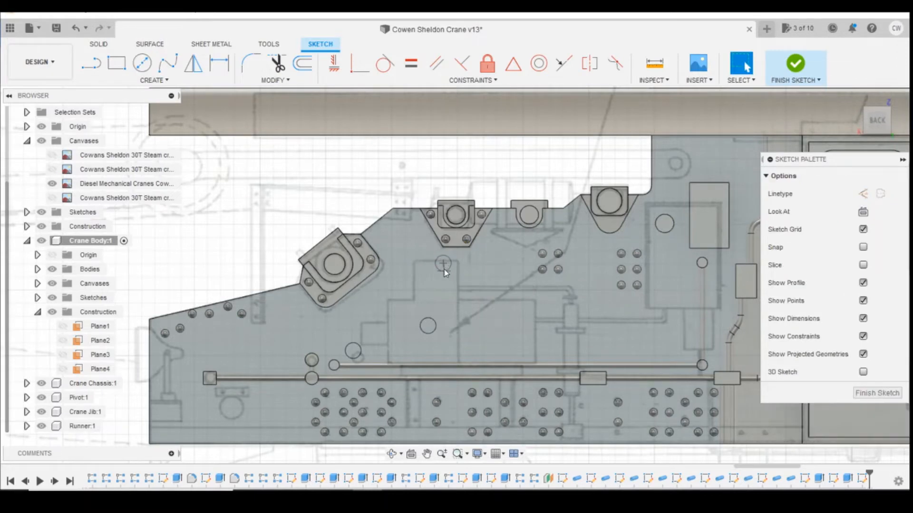
Step: Dimension the new circle's centre 2.1 mm below the side plate's upper edge
{"action": "scroll", "coordinate": [437, 259], "scroll_direction": "up", "scroll_amount": 4}
{"action": "key", "text": "d"}
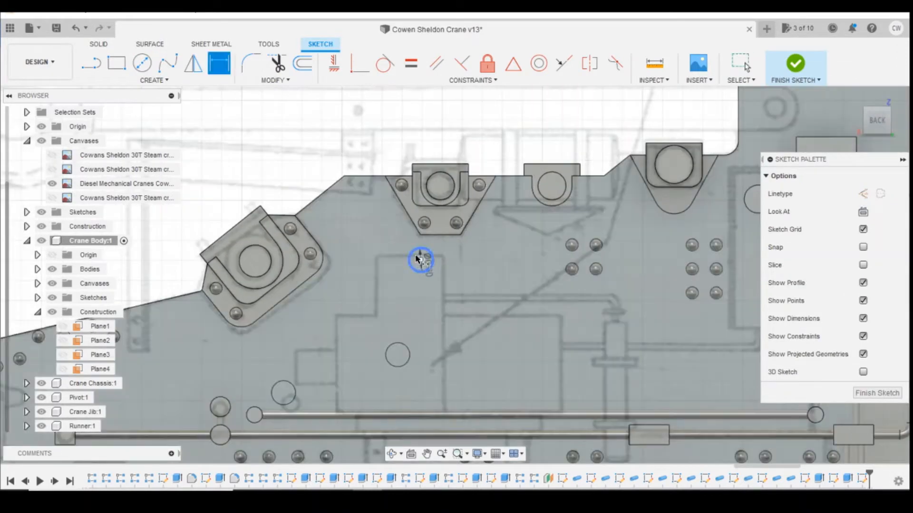
{"action": "left_click", "coordinate": [420, 260]}
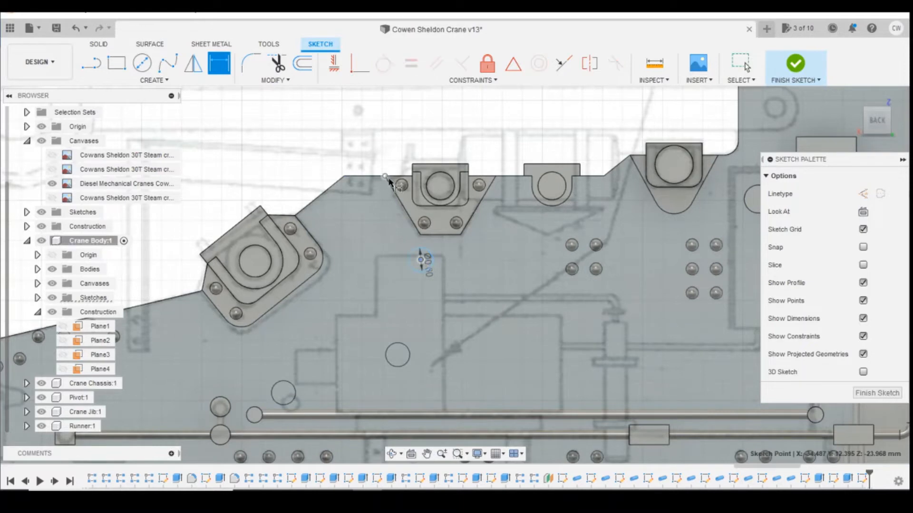
{"action": "left_click", "coordinate": [384, 177]}
{"action": "left_click", "coordinate": [384, 230]}
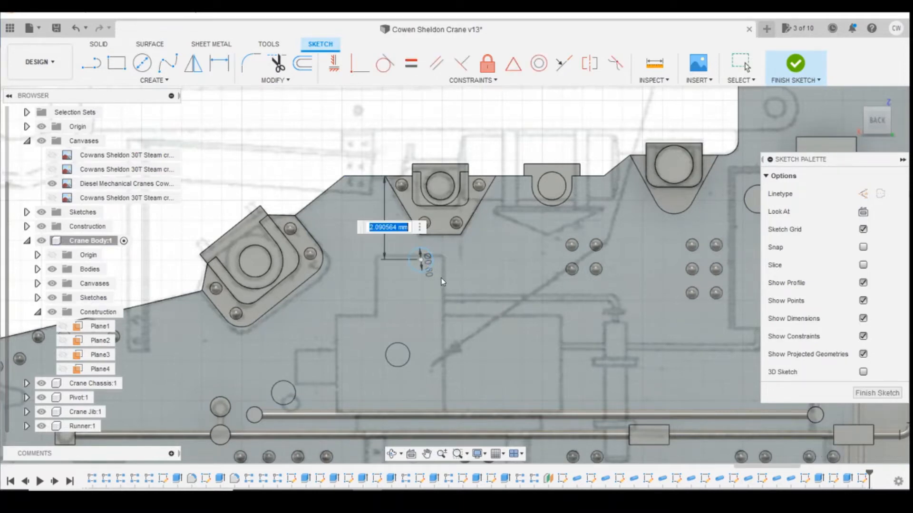
{"action": "type", "text": "2.1"}
{"action": "key", "text": "Return"}
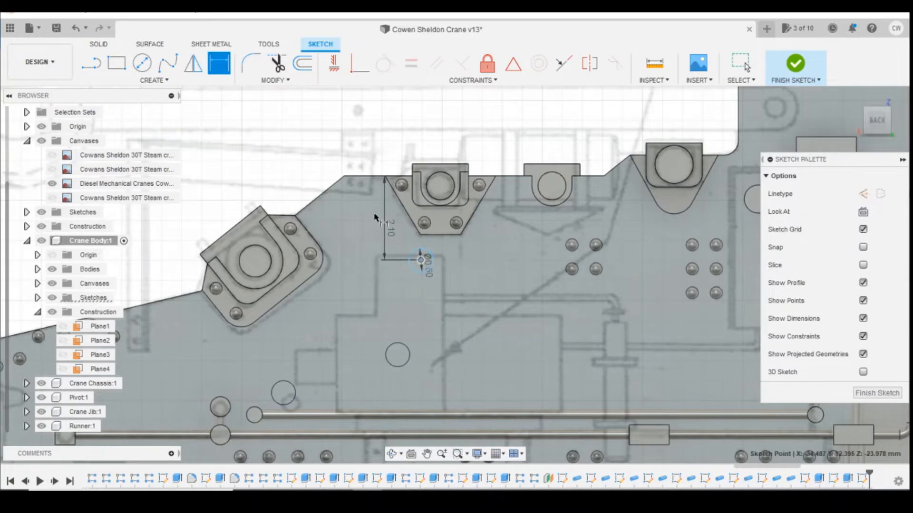
Step: Dimension the circle's centre 1.9 mm horizontally from the corner where the sloped edge meets the plate's upper edge
{"action": "left_click", "coordinate": [345, 177]}
{"action": "left_click", "coordinate": [420, 260]}
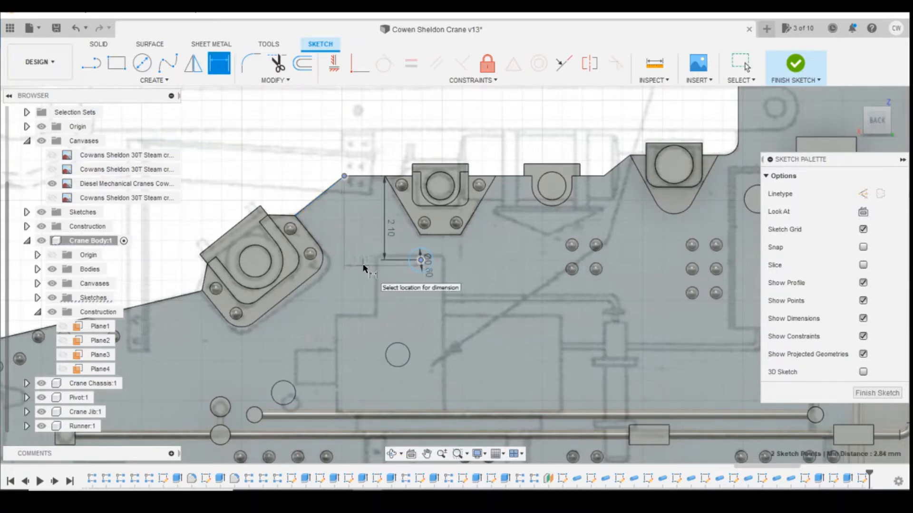
{"action": "left_click", "coordinate": [376, 266]}
{"action": "type", "text": "1.9"}
{"action": "key", "text": "Return"}
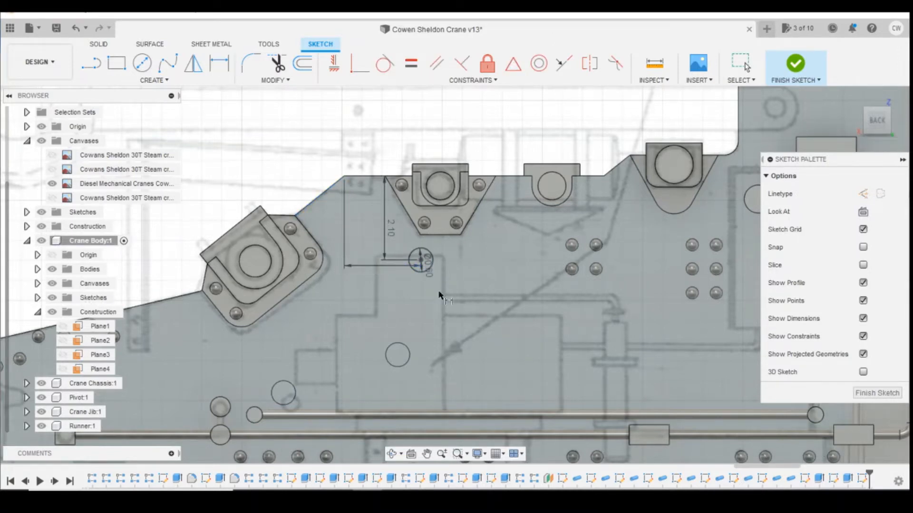
{"action": "key", "text": "Escape"}
Step: Extrude the 0.6 mm circle -1 mm as a cut through the side plate and return to the back view
{"action": "scroll", "coordinate": [419, 259], "scroll_direction": "up", "scroll_amount": 5}
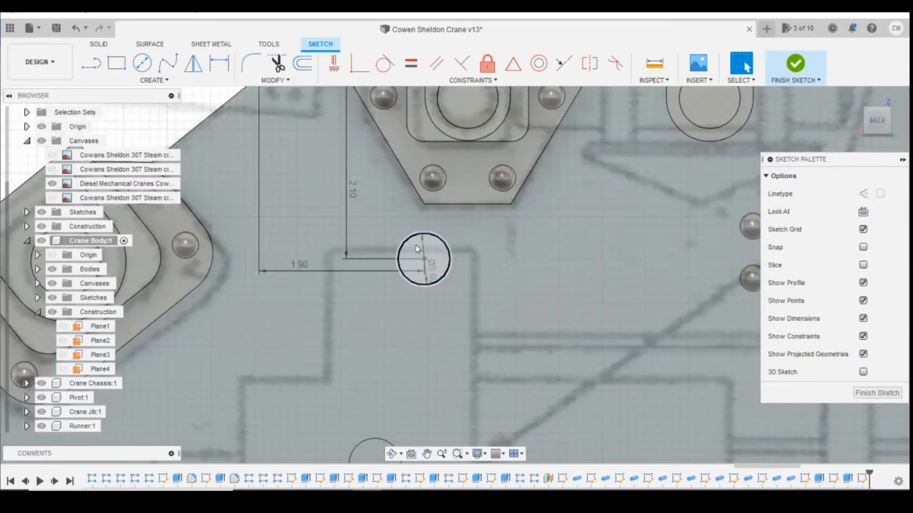
{"action": "right_click", "coordinate": [421, 256]}
{"action": "left_click", "coordinate": [421, 298]}
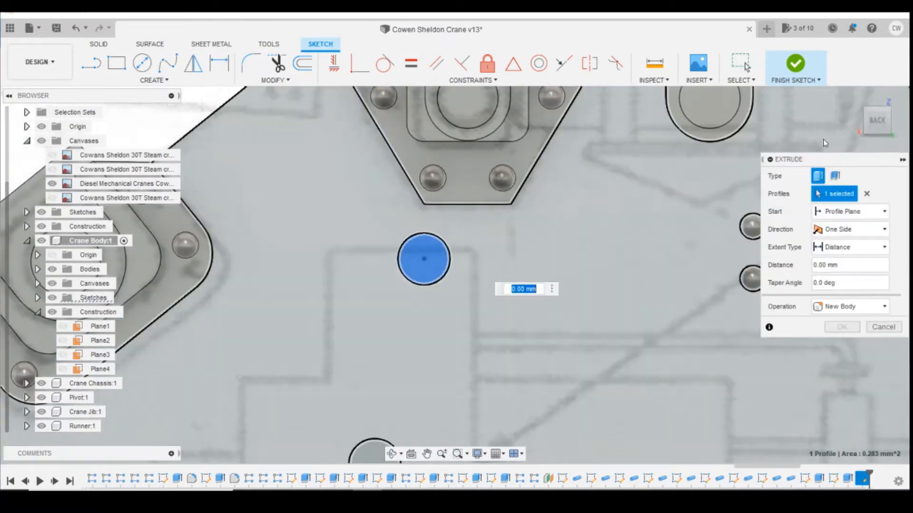
{"action": "scroll", "coordinate": [717, 193], "scroll_direction": "down", "scroll_amount": 2}
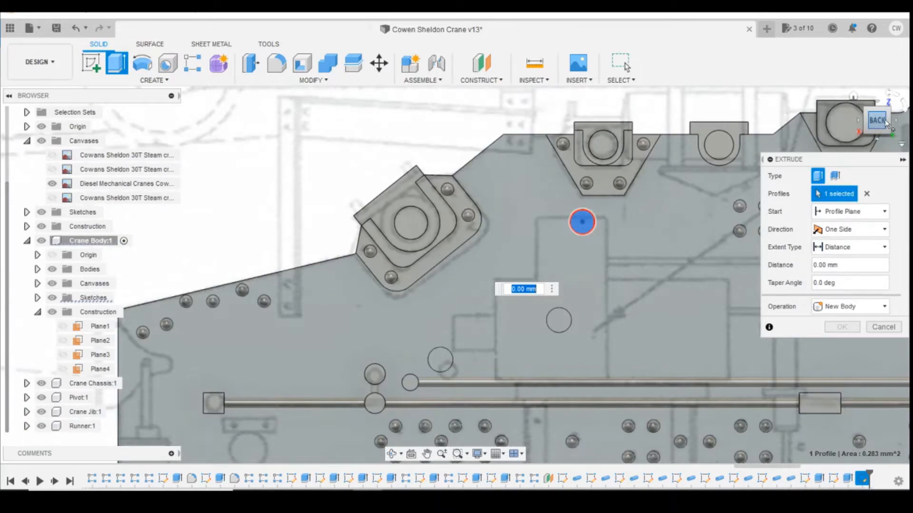
{"action": "left_click_drag", "start_coordinate": [882, 122], "coordinate": [901, 134]}
{"action": "mouse_move", "coordinate": [276, 328]}
{"action": "middle_mouse_down", "text": "shift"}
{"action": "mouse_move", "coordinate": [366, 371]}
{"action": "mouse_move", "coordinate": [347, 381]}
{"action": "middle_mouse_up", "text": "shift"}
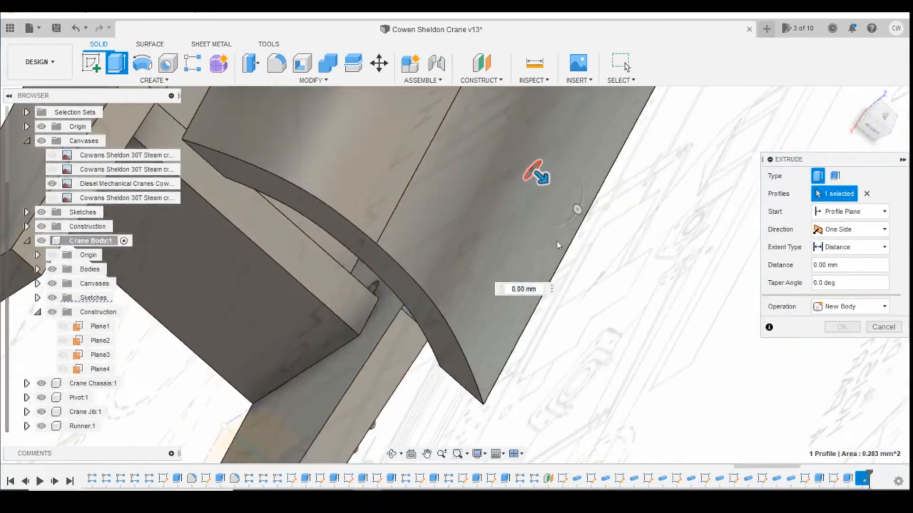
{"action": "left_click_drag", "start_coordinate": [540, 177], "coordinate": [494, 135]}
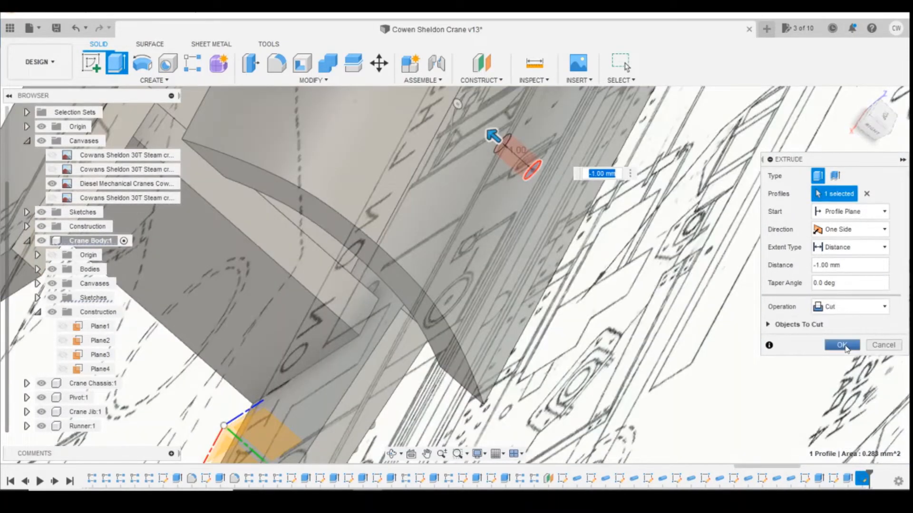
{"action": "left_click", "coordinate": [844, 347]}
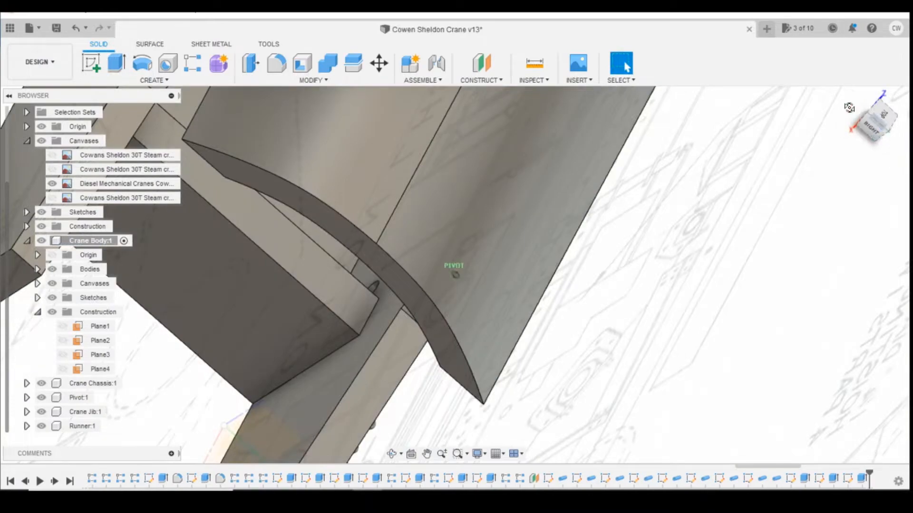
{"action": "left_click", "coordinate": [888, 136]}
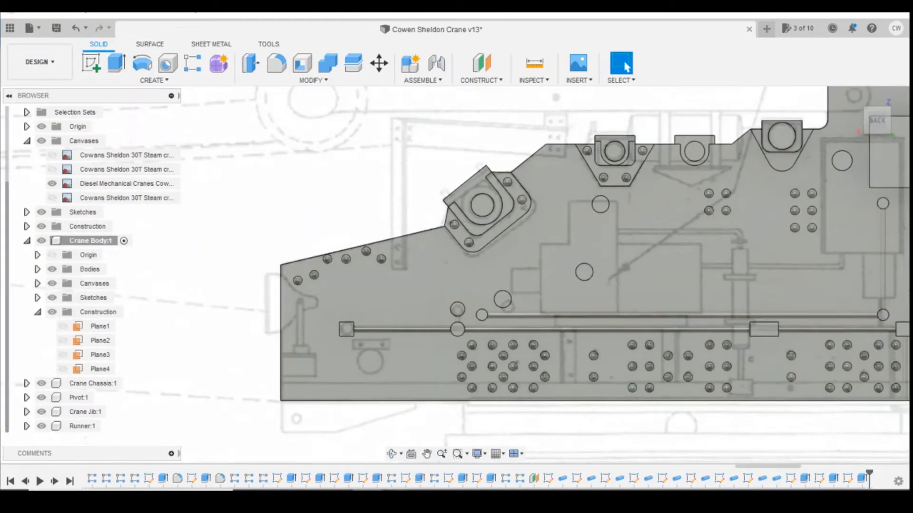
Step: Check the crane reference photo and sketch a 0.5 mm circle on the side plate beside the sloped edge, near its upper corner
{"action": "left_click", "coordinate": [433, 446]}
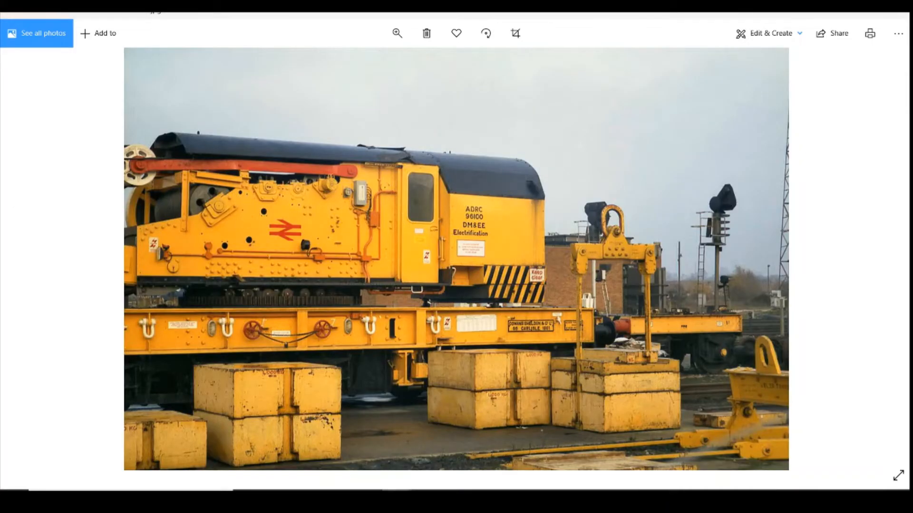
{"action": "left_click", "coordinate": [367, 447]}
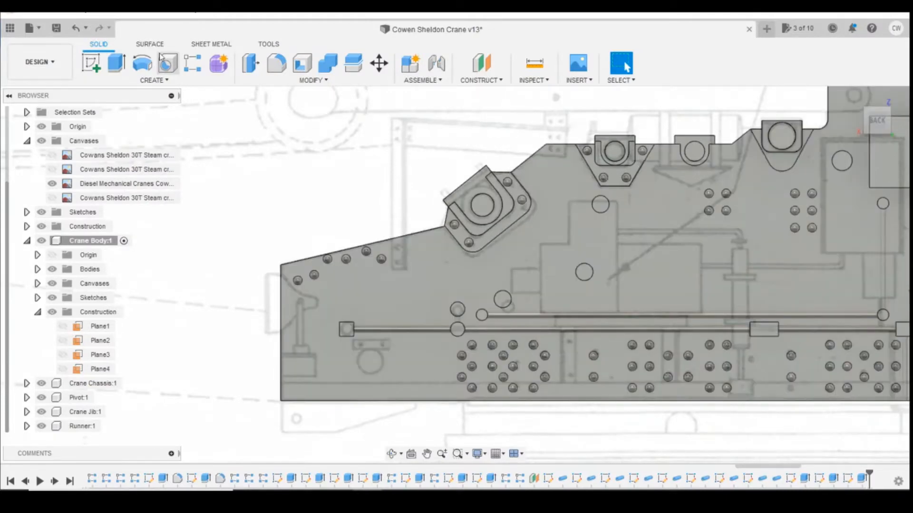
{"action": "left_click", "coordinate": [86, 67]}
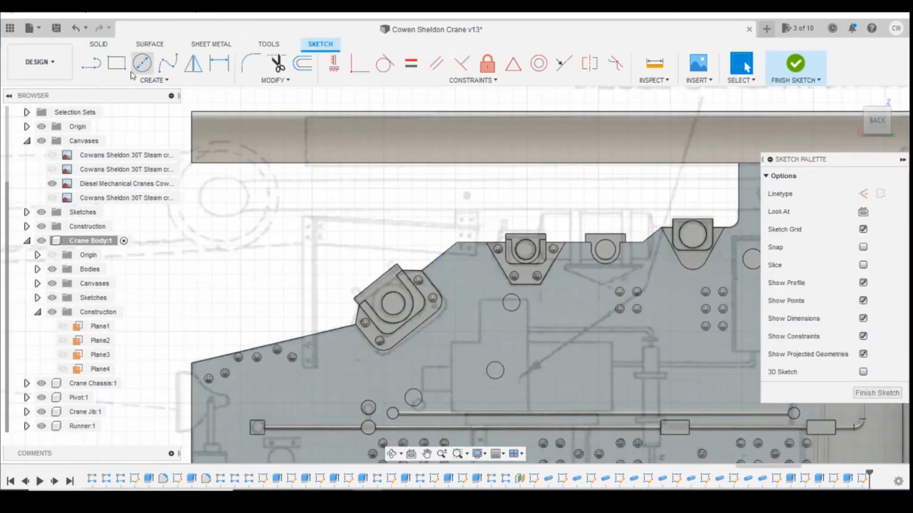
{"action": "left_click", "coordinate": [142, 67]}
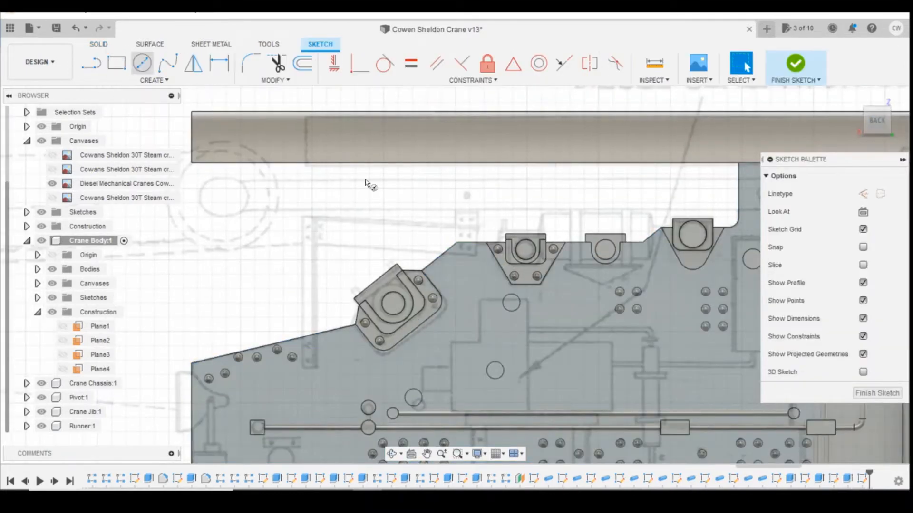
{"action": "left_click", "coordinate": [447, 264]}
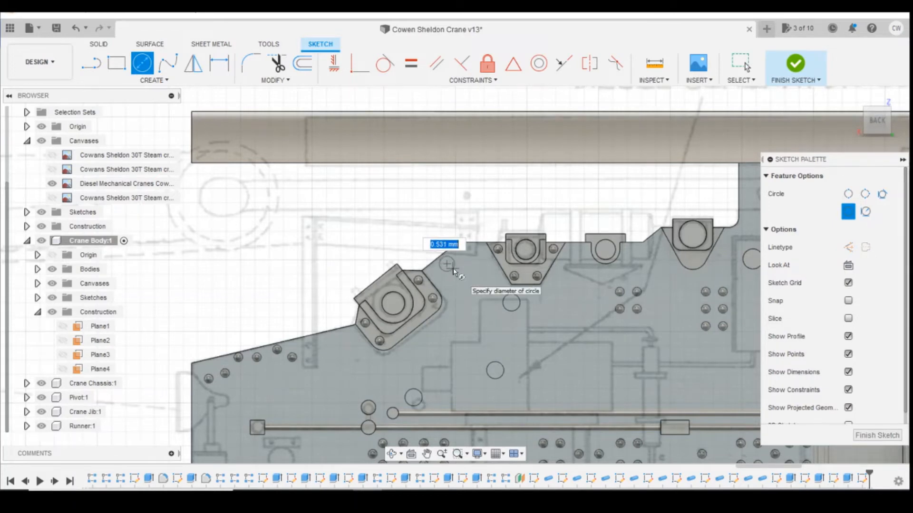
{"action": "key", "text": "Escape"}
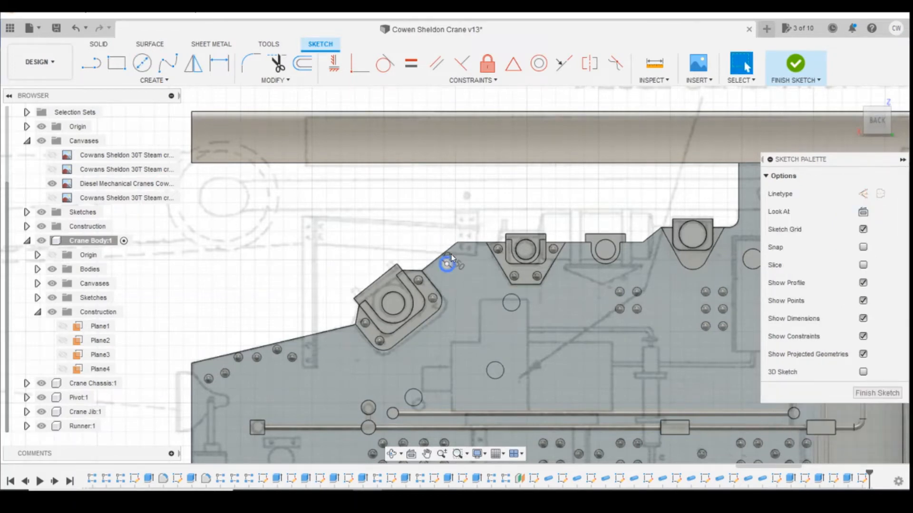
Step: Dimension the 0.5 mm circle's centre 0.35 mm horizontally from the upper corner of the sloped edge
{"action": "scroll", "coordinate": [451, 255], "scroll_direction": "up", "scroll_amount": 3}
{"action": "key", "text": "d"}
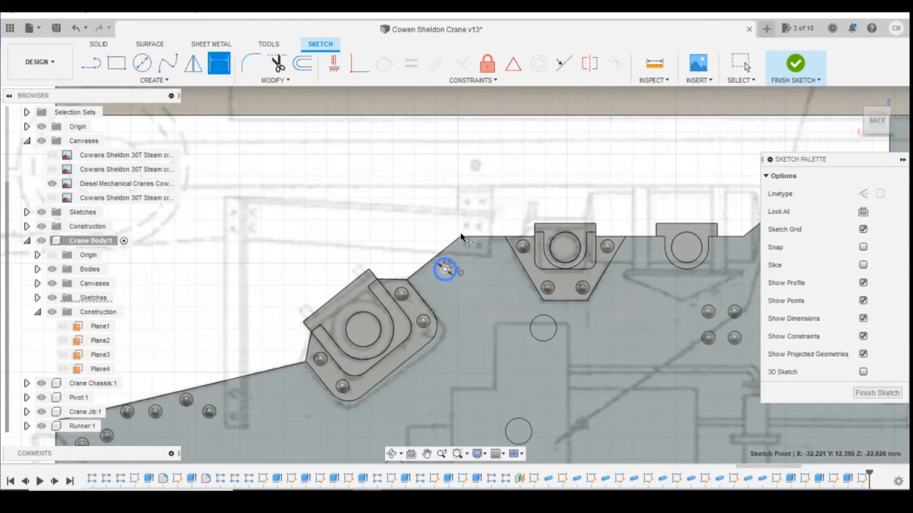
{"action": "left_click", "coordinate": [460, 237]}
{"action": "left_click", "coordinate": [458, 308]}
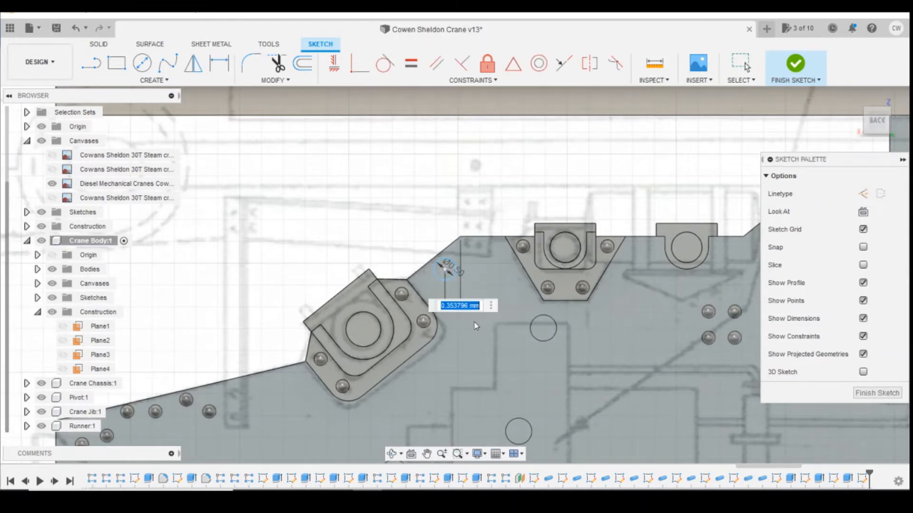
{"action": "type", "text": "0.35"}
{"action": "key", "text": "Return"}
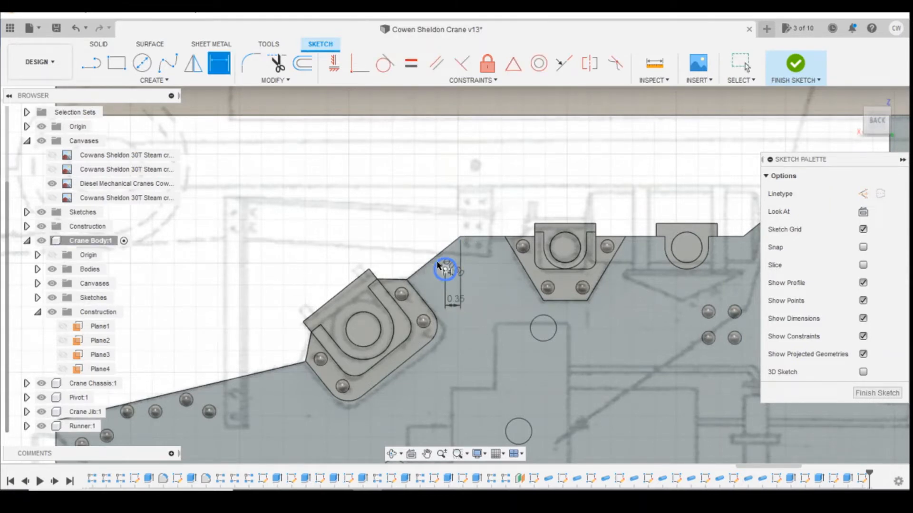
Step: Dimension the 0.5 mm circle's centre 0.75 mm vertically below the upper corner of the sloped edge
{"action": "left_click", "coordinate": [446, 270]}
{"action": "left_click", "coordinate": [459, 237]}
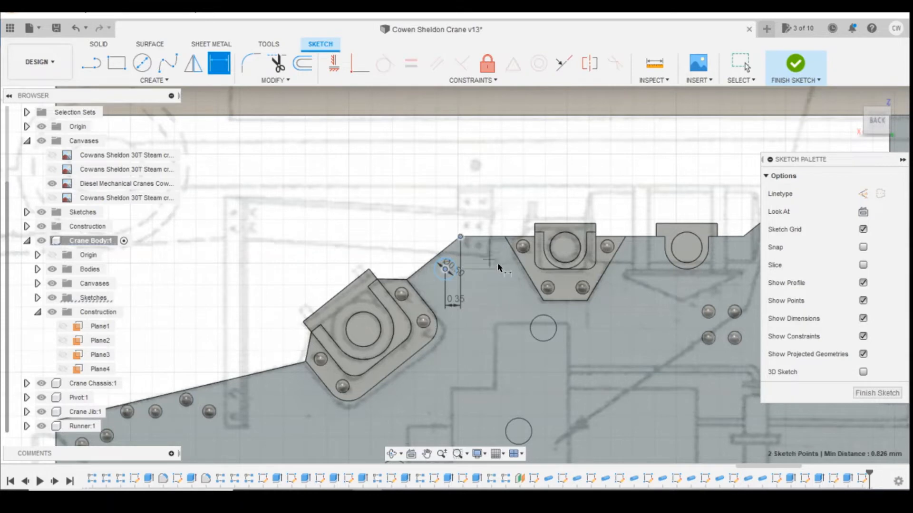
{"action": "left_click", "coordinate": [497, 262]}
{"action": "type", "text": "0.75"}
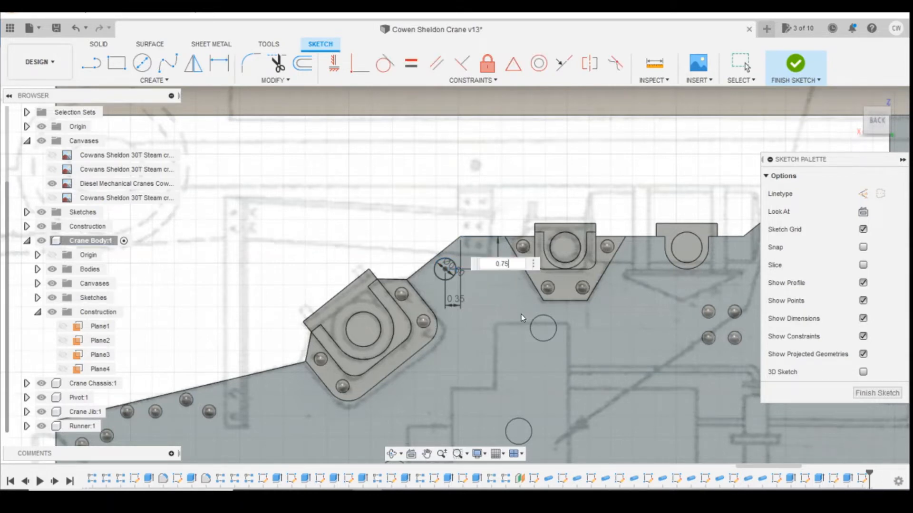
{"action": "key", "text": "Return"}
{"action": "scroll", "coordinate": [456, 283], "scroll_direction": "up", "scroll_amount": 4}
{"action": "key", "text": "Escape"}
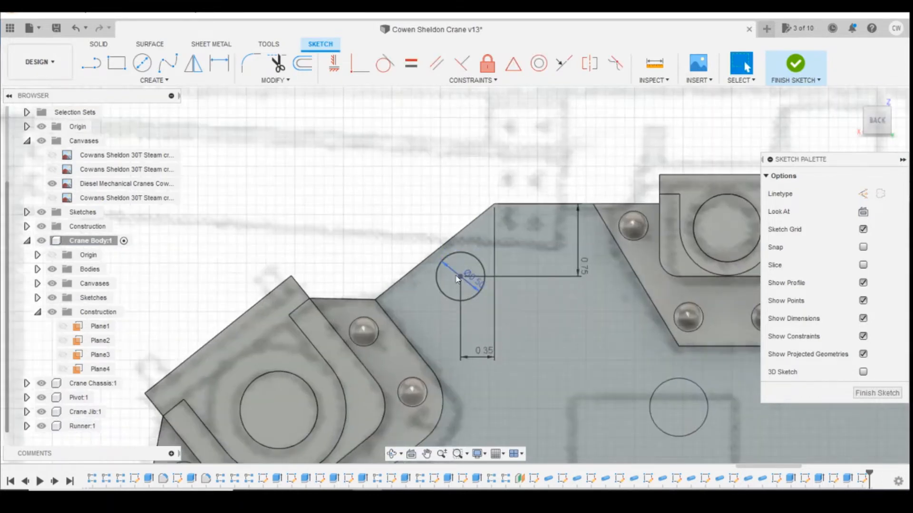
Step: Extrude the 0.5 mm circle inward as a cut through the side plate and return towards the back view
{"action": "left_click", "coordinate": [456, 283]}
{"action": "right_click", "coordinate": [457, 279]}
{"action": "left_click", "coordinate": [433, 333]}
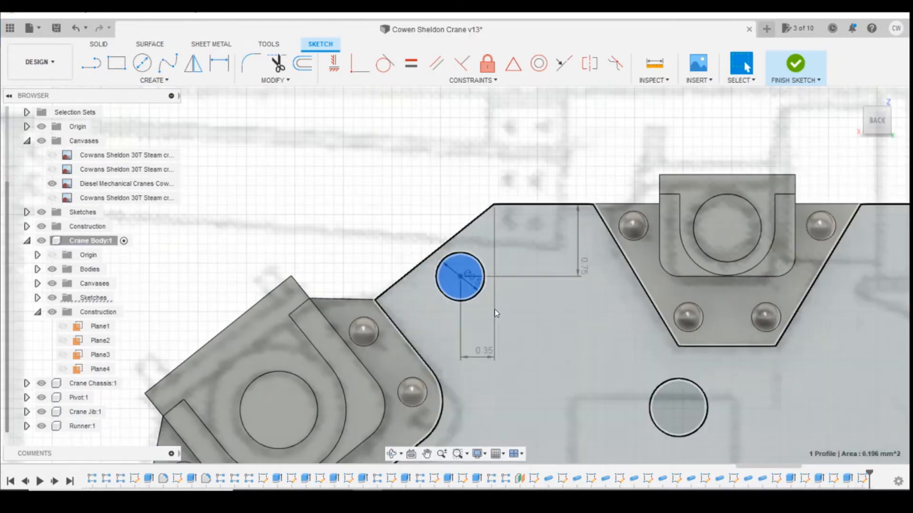
{"action": "left_click", "coordinate": [869, 121]}
{"action": "left_click_drag", "start_coordinate": [867, 122], "coordinate": [891, 130]}
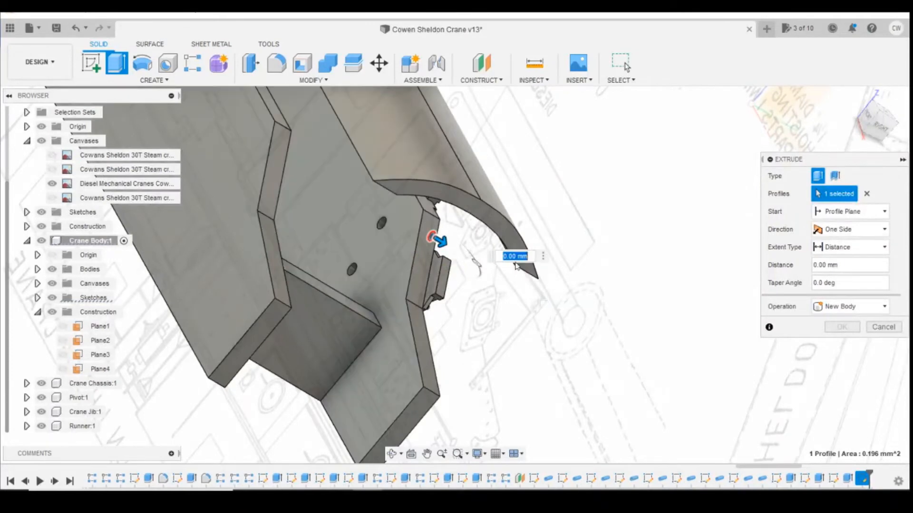
{"action": "left_click_drag", "start_coordinate": [440, 241], "coordinate": [423, 230]}
{"action": "left_click", "coordinate": [840, 346]}
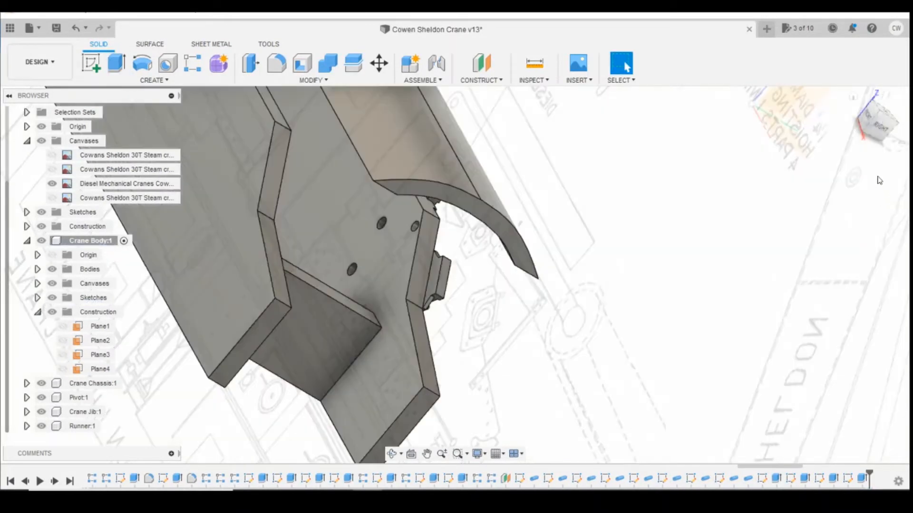
{"action": "left_click", "coordinate": [898, 125]}
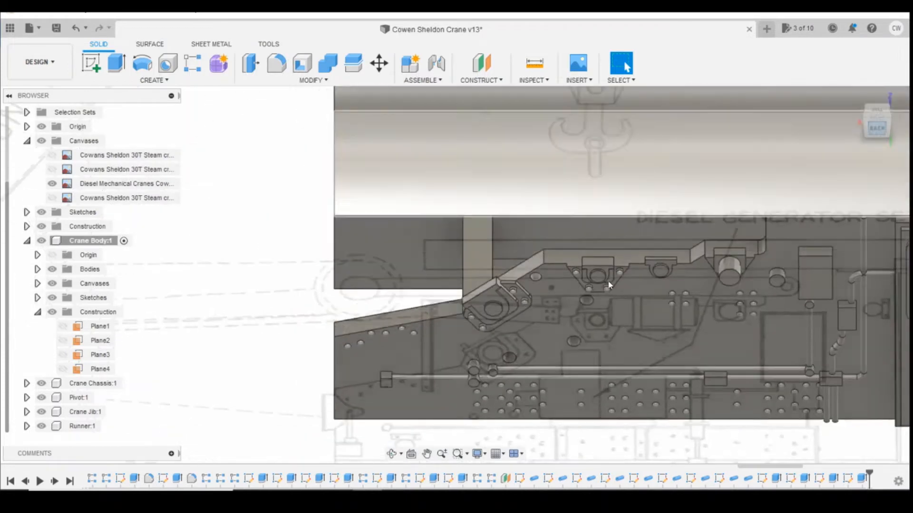
Step: Check the crane reference photo and start a sketch on the end face of the small square block terminating the pipe
{"action": "scroll", "coordinate": [603, 327], "scroll_direction": "down", "scroll_amount": 4}
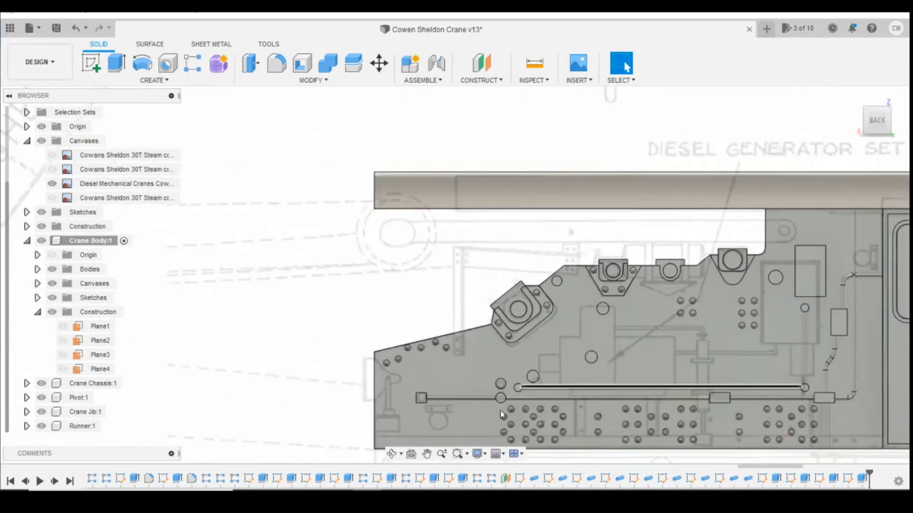
{"action": "left_click", "coordinate": [468, 451]}
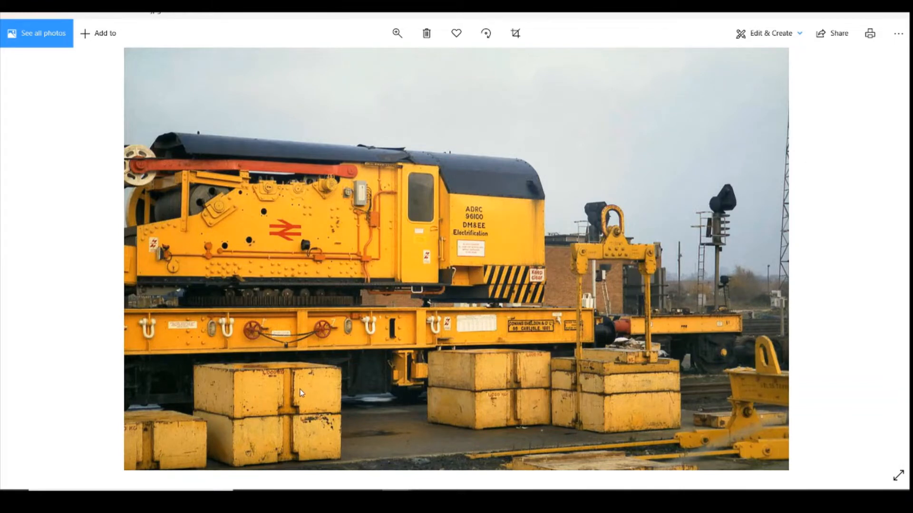
{"action": "left_click", "coordinate": [370, 498]}
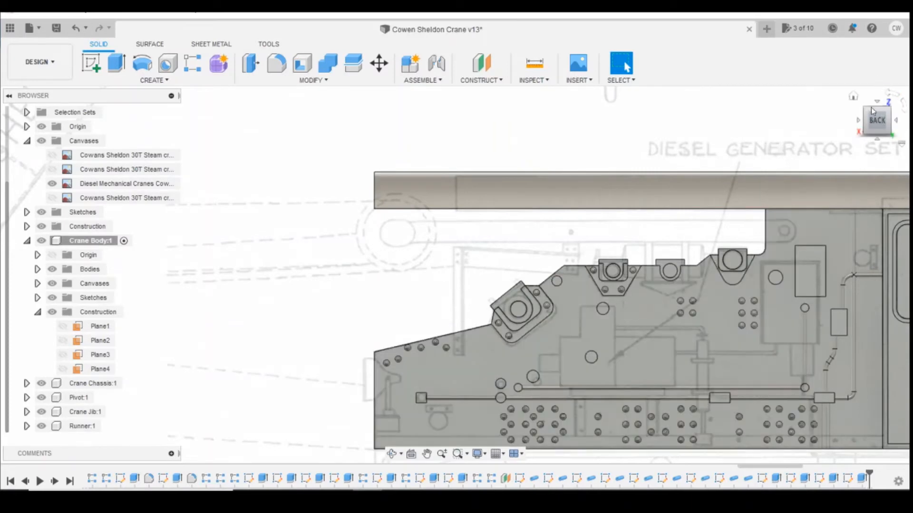
{"action": "left_click_drag", "start_coordinate": [875, 115], "coordinate": [899, 116]}
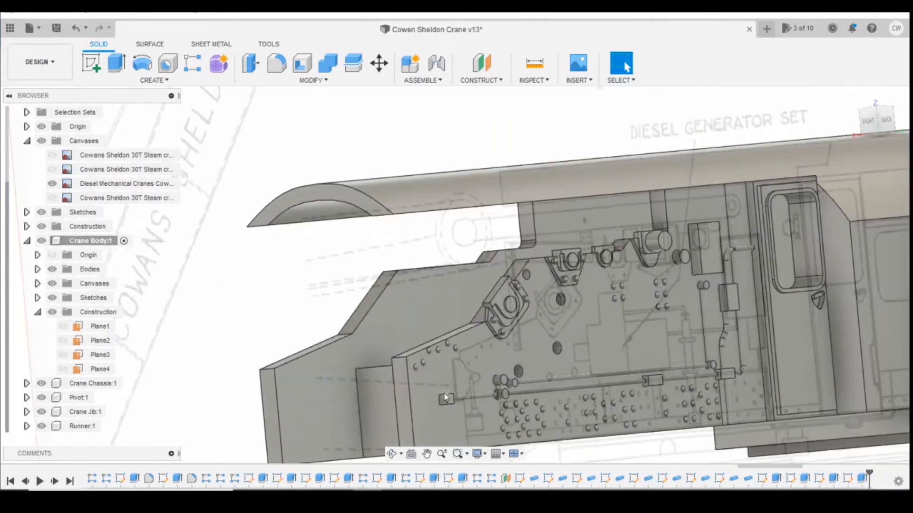
{"action": "left_click", "coordinate": [95, 67]}
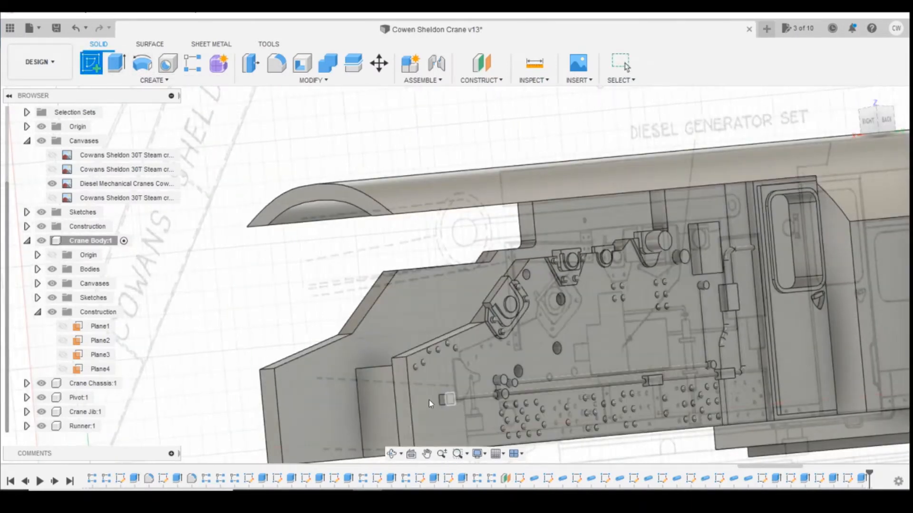
{"action": "left_click", "coordinate": [444, 401]}
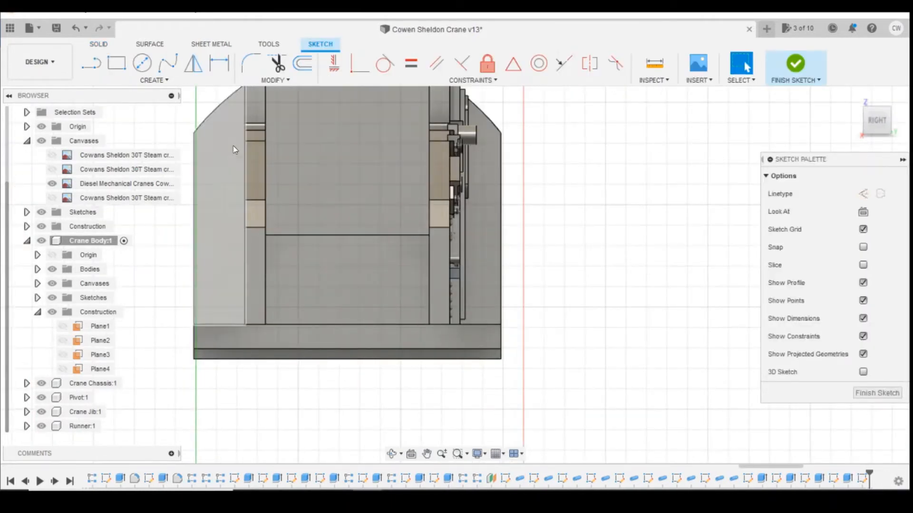
Step: Draw a rectangle 1.3 mm high and 0.7 mm wide over the square block, starting at the side plate's outer edge
{"action": "left_click", "coordinate": [116, 62]}
{"action": "scroll", "coordinate": [457, 266], "scroll_direction": "up", "scroll_amount": 4}
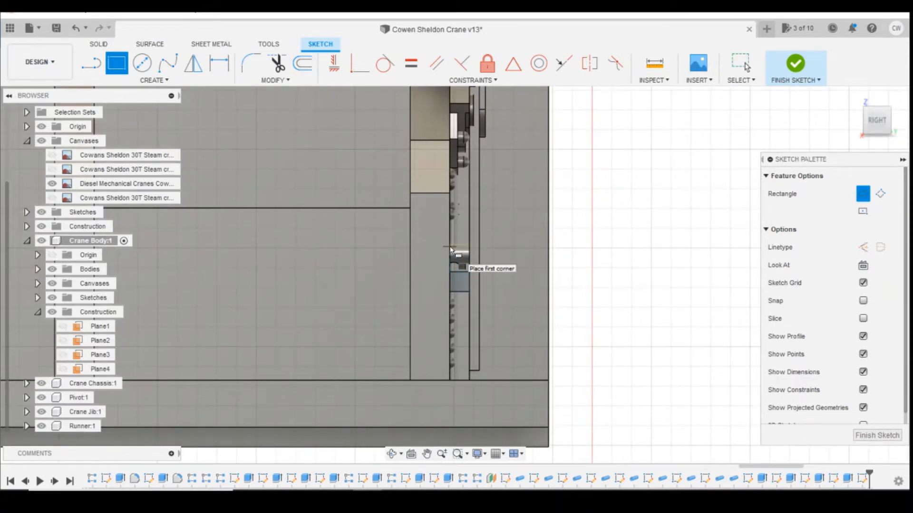
{"action": "left_click", "coordinate": [451, 257]}
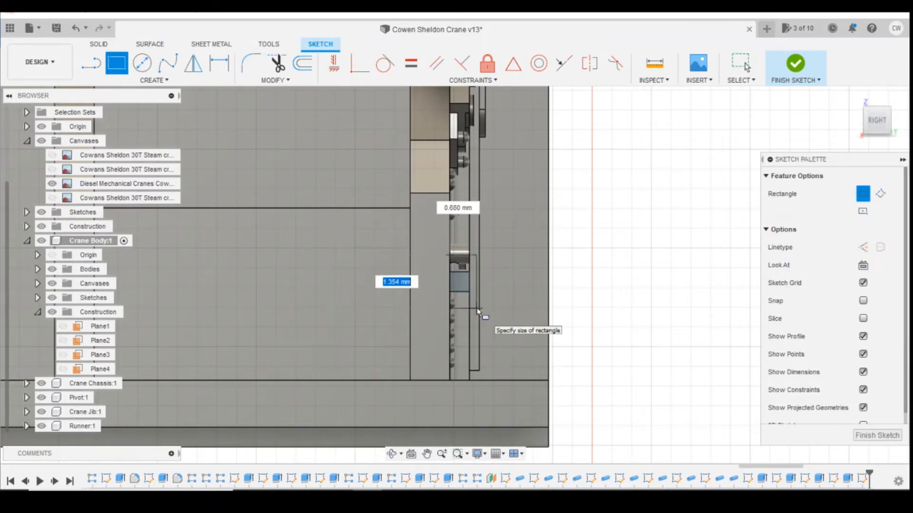
{"action": "type", "text": "1."}
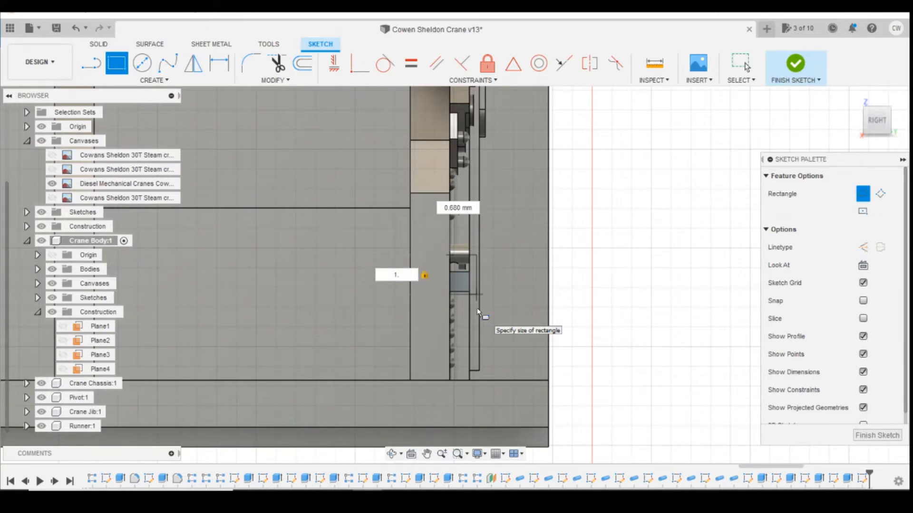
{"action": "type", "text": "3"}
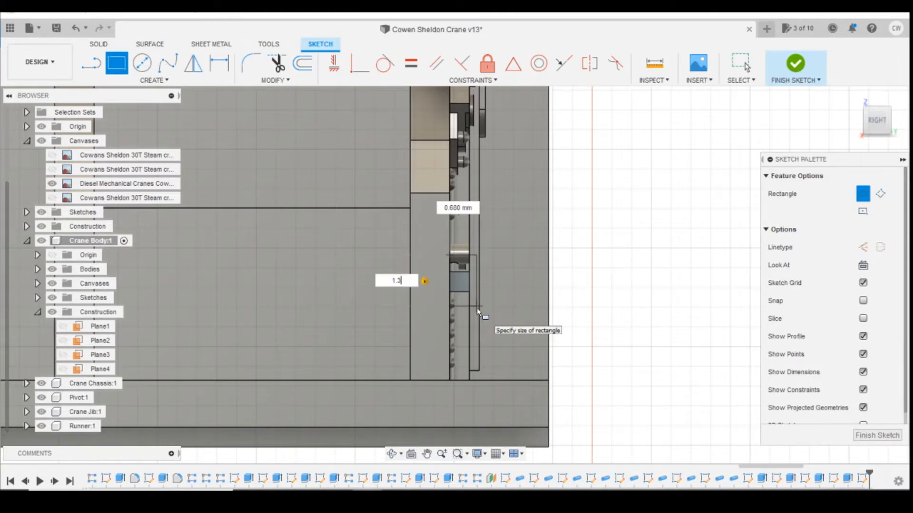
{"action": "key", "text": "Tab"}
{"action": "type", "text": "0.7"}
{"action": "key", "text": "Return"}
{"action": "key", "text": "Escape"}
{"action": "scroll", "coordinate": [433, 268], "scroll_direction": "up", "scroll_amount": 2}
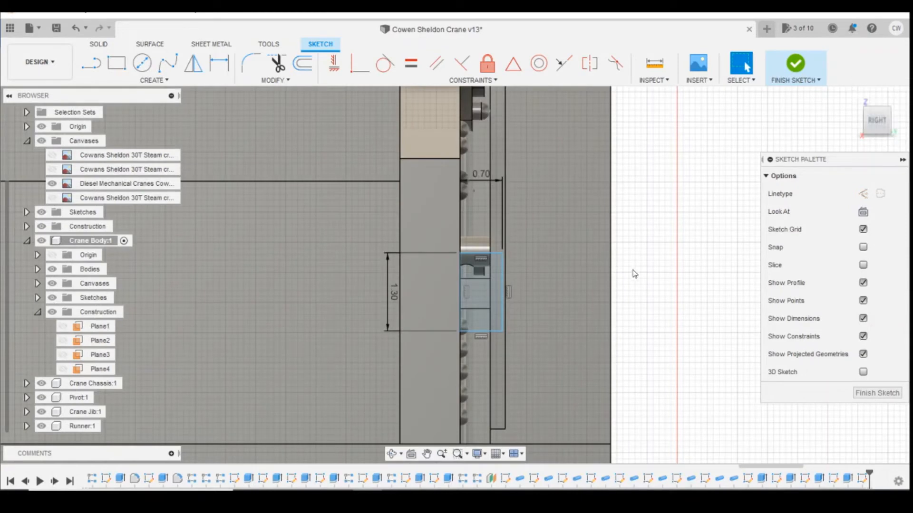
Step: Try to centre the rectangle's outer edge on the square block with a midpoint constraint, and undo it
{"action": "left_click", "coordinate": [490, 294]}
{"action": "scroll", "coordinate": [500, 342], "scroll_direction": "down", "scroll_amount": 2}
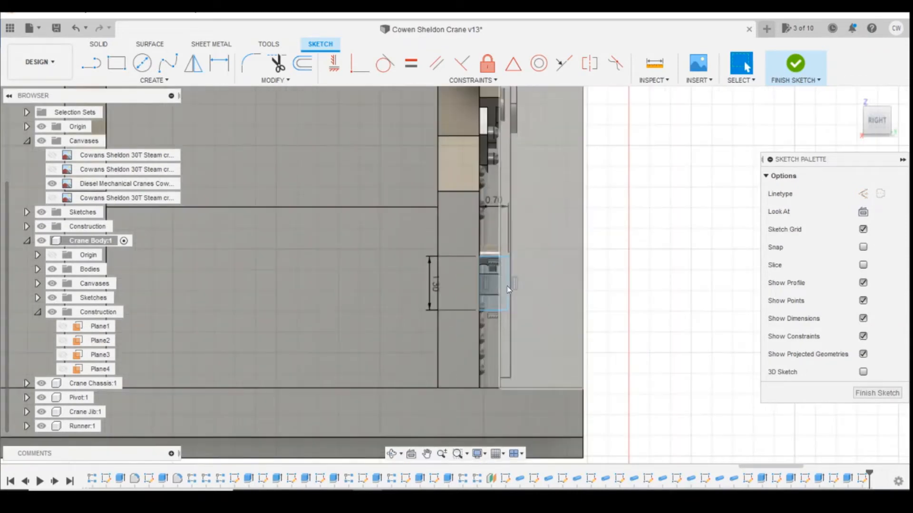
{"action": "left_click", "coordinate": [495, 309]}
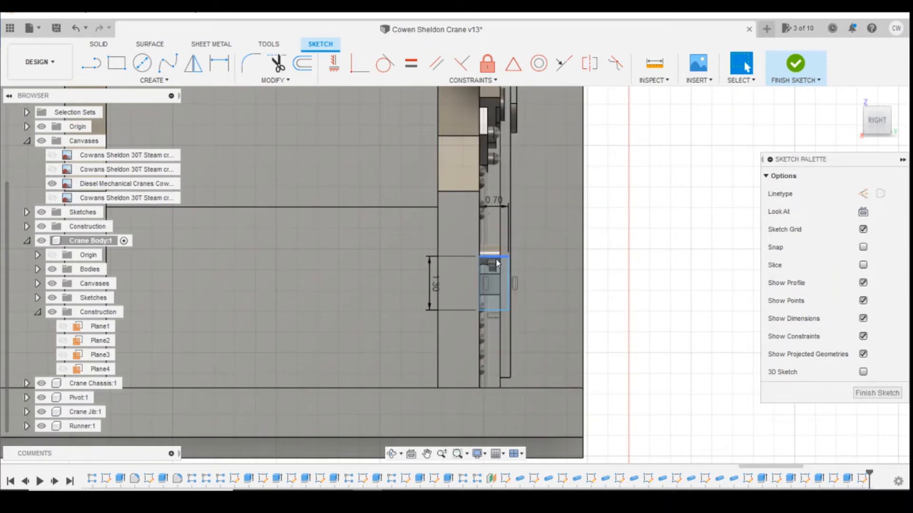
{"action": "left_click", "coordinate": [508, 283]}
{"action": "left_click", "coordinate": [500, 288]}
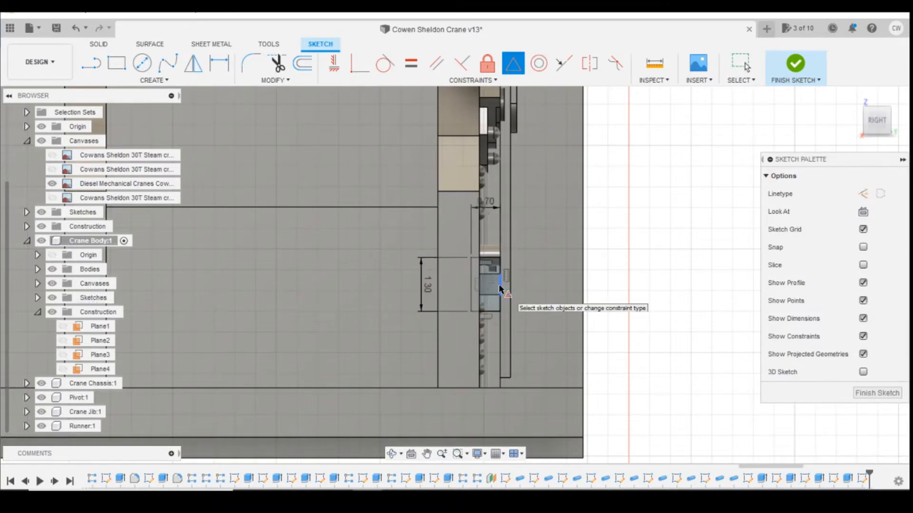
{"action": "left_click", "coordinate": [73, 29]}
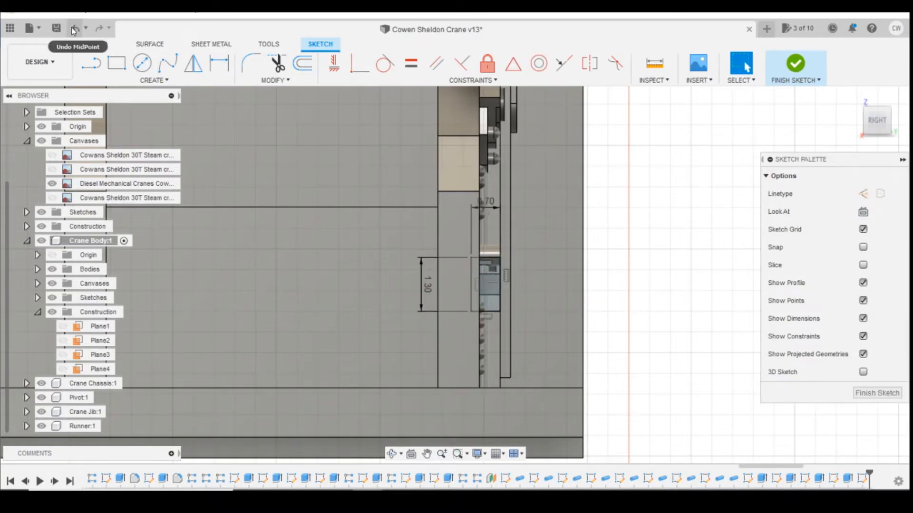
{"action": "left_click", "coordinate": [74, 29]}
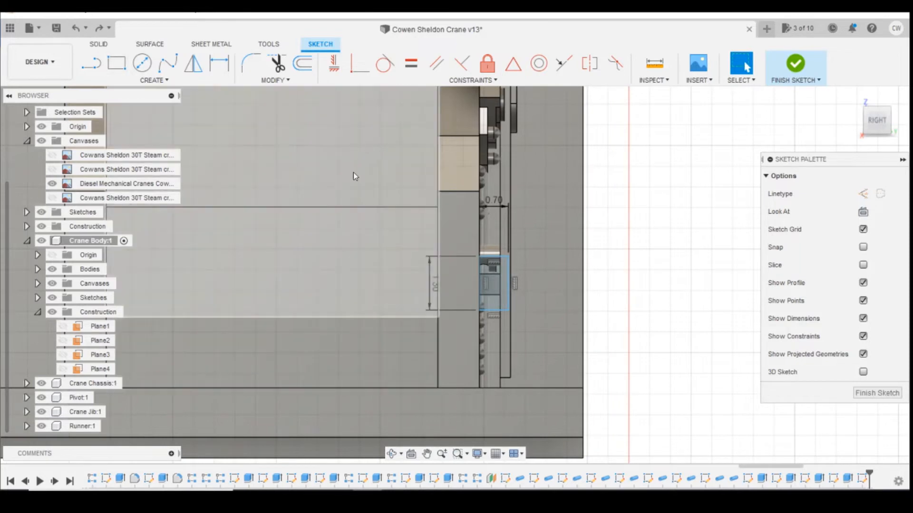
Step: Constrain the rectangle's lower inner corner coincident with the side plate's outer edge
{"action": "left_click", "coordinate": [360, 63]}
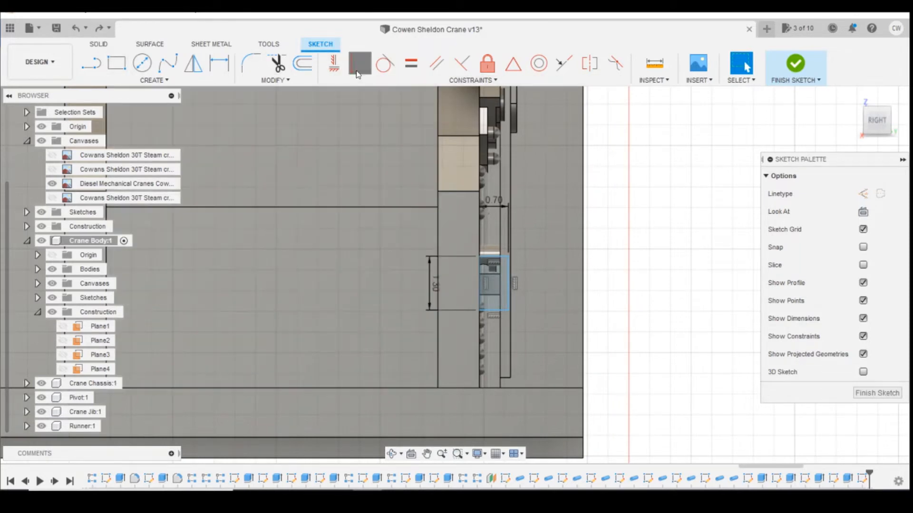
{"action": "left_click", "coordinate": [480, 311]}
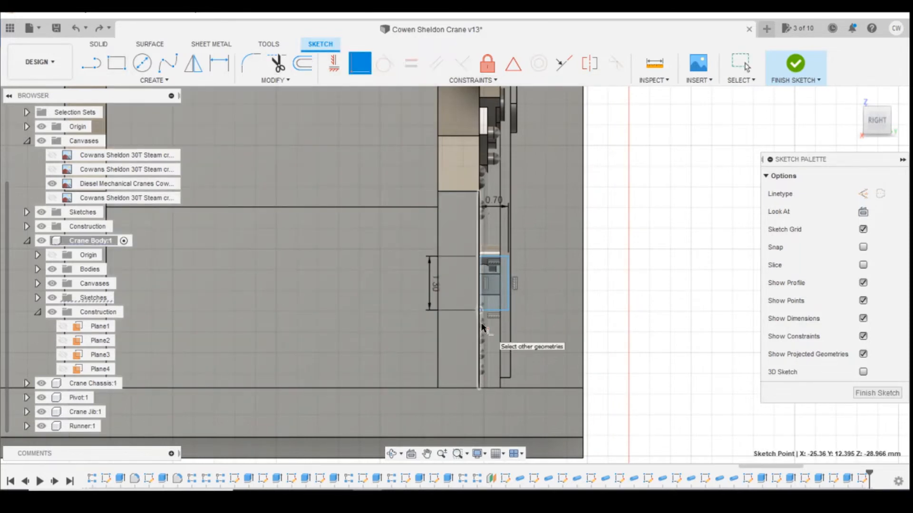
{"action": "key", "text": "Escape"}
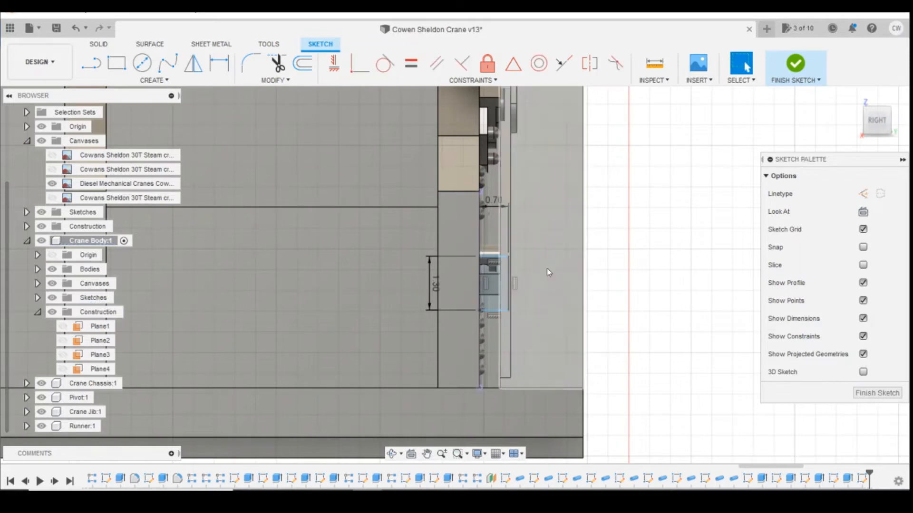
{"action": "left_click", "coordinate": [513, 64]}
{"action": "left_click", "coordinate": [508, 293]}
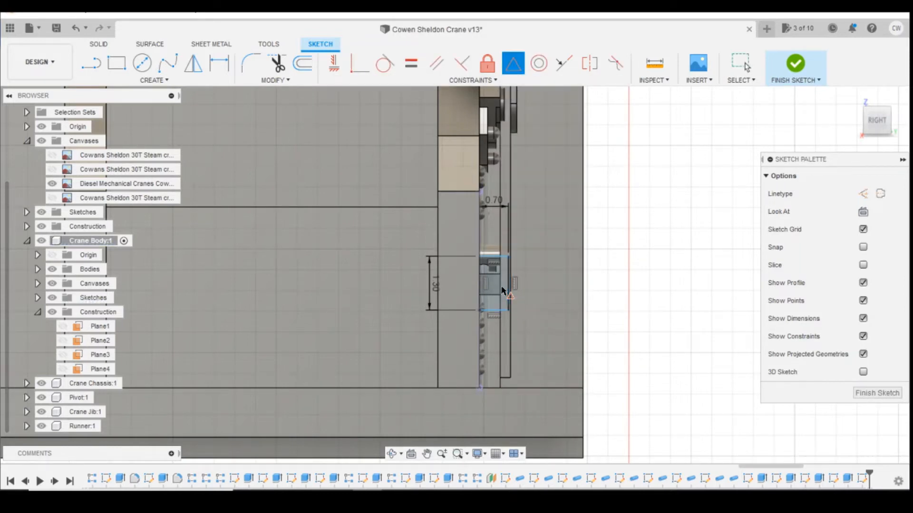
{"action": "key", "text": "Escape"}
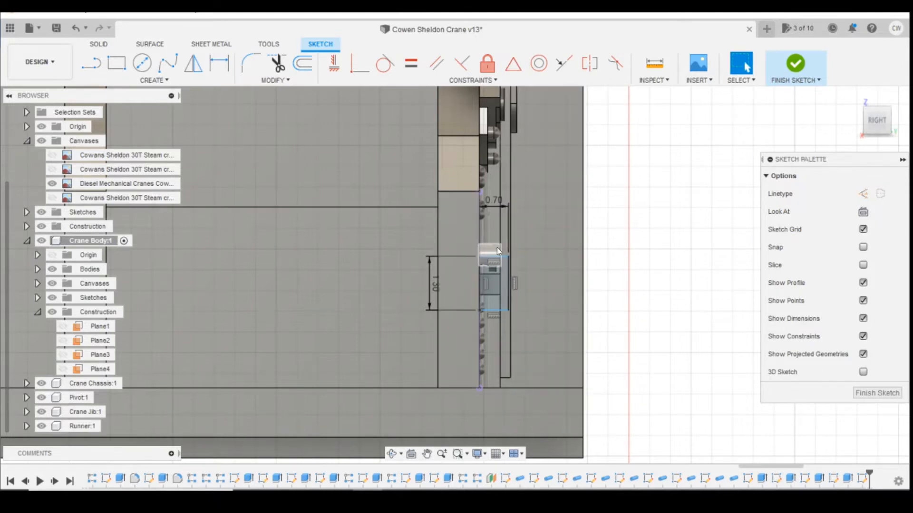
Step: Dimension the vertical distance from the rectangle's lower inner corner to the lower end of the side plate's edge
{"action": "key", "text": "d"}
{"action": "left_click", "coordinate": [479, 311]}
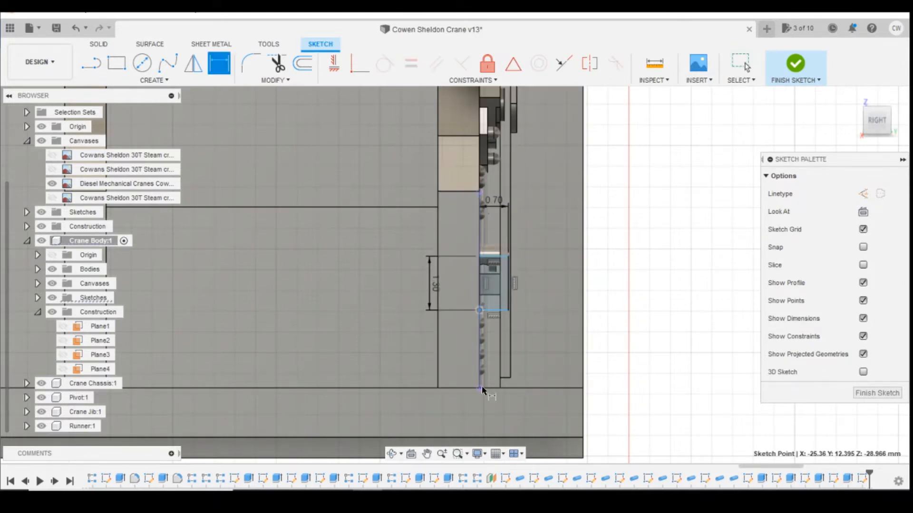
{"action": "left_click", "coordinate": [479, 387]}
{"action": "left_click", "coordinate": [477, 386]}
{"action": "key", "text": "Escape"}
{"action": "key", "text": "Escape"}
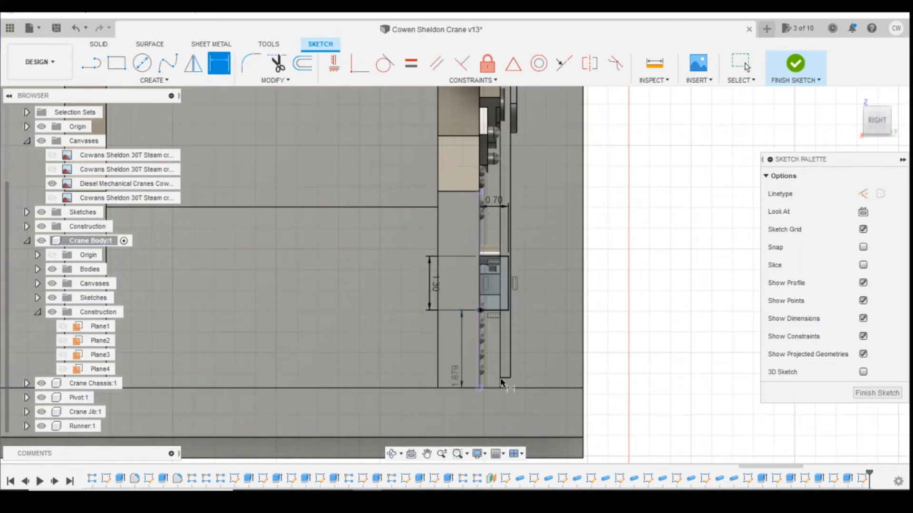
Step: Extrude both profiles of the rectangle outward 0.5 mm, away from the square block, as a join
{"action": "left_click", "coordinate": [500, 307]}
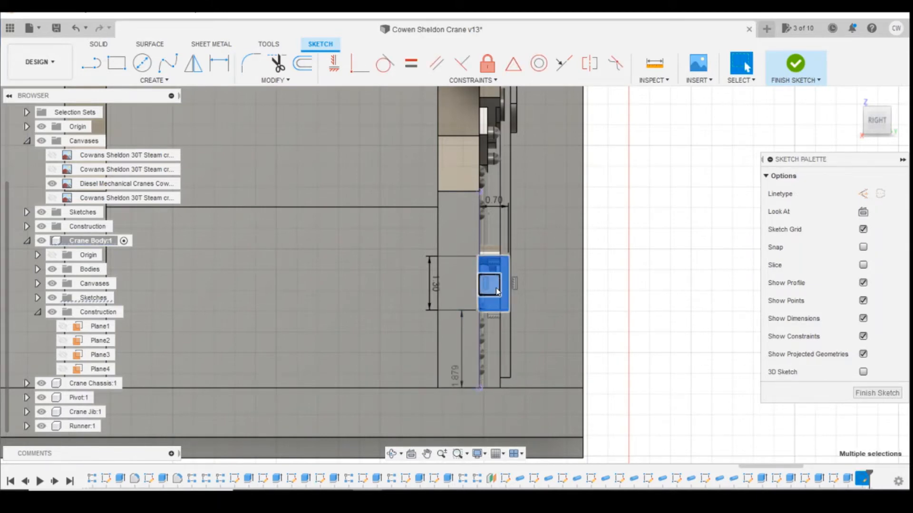
{"action": "right_click", "coordinate": [495, 287]}
{"action": "left_click", "coordinate": [480, 348]}
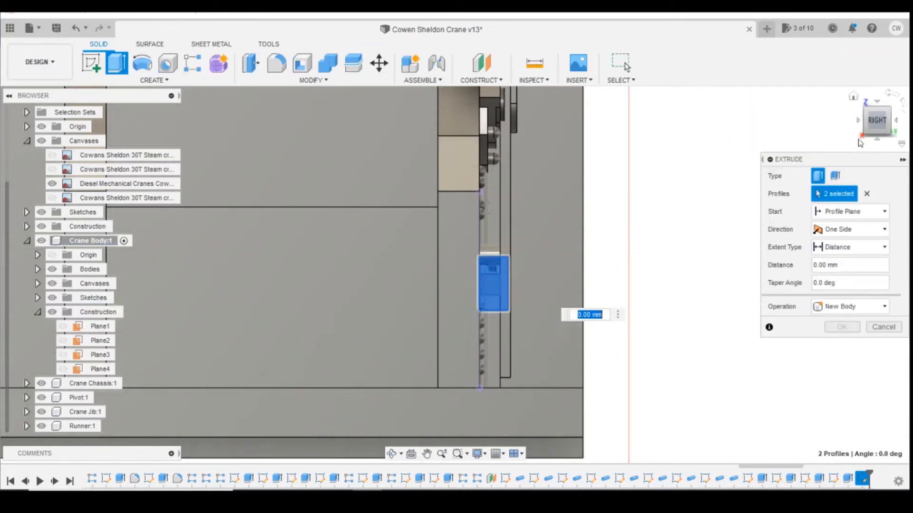
{"action": "left_click", "coordinate": [887, 115]}
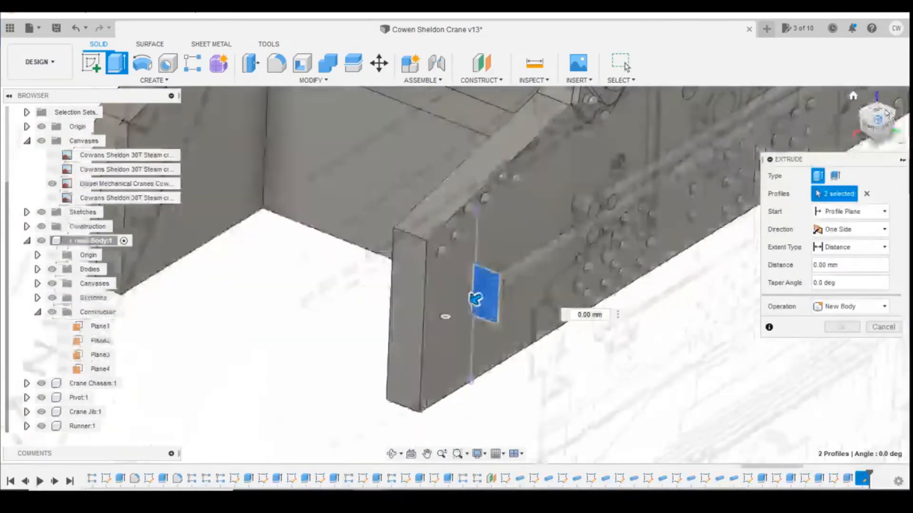
{"action": "left_click_drag", "start_coordinate": [466, 303], "coordinate": [456, 312]}
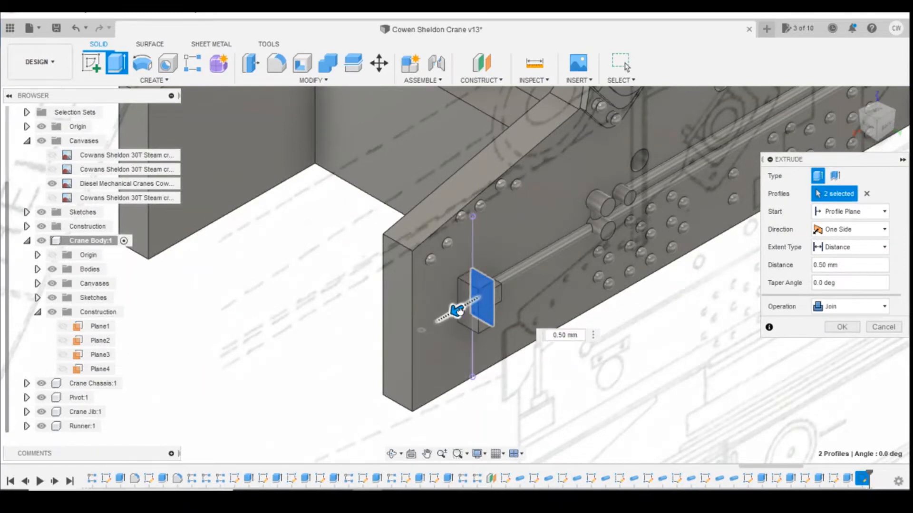
{"action": "left_click", "coordinate": [841, 327]}
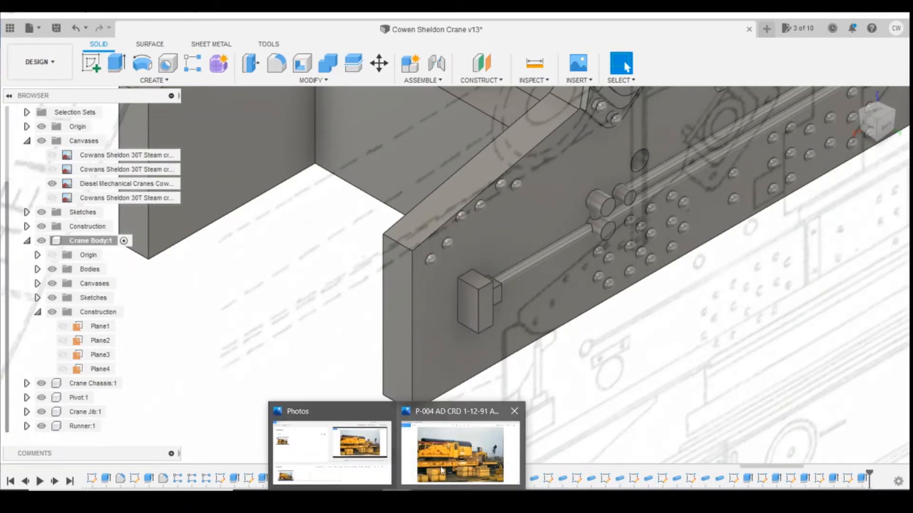
Step: Check the pipe end in the reference photo, and sketch a diagonal line on the rectangular block's face from its lower outer corner
{"action": "left_click", "coordinate": [447, 461]}
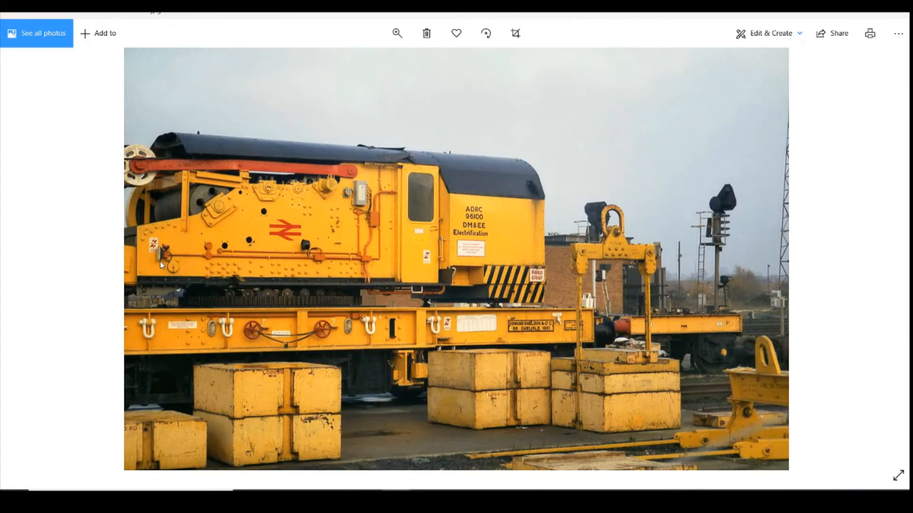
{"action": "left_click", "coordinate": [397, 498]}
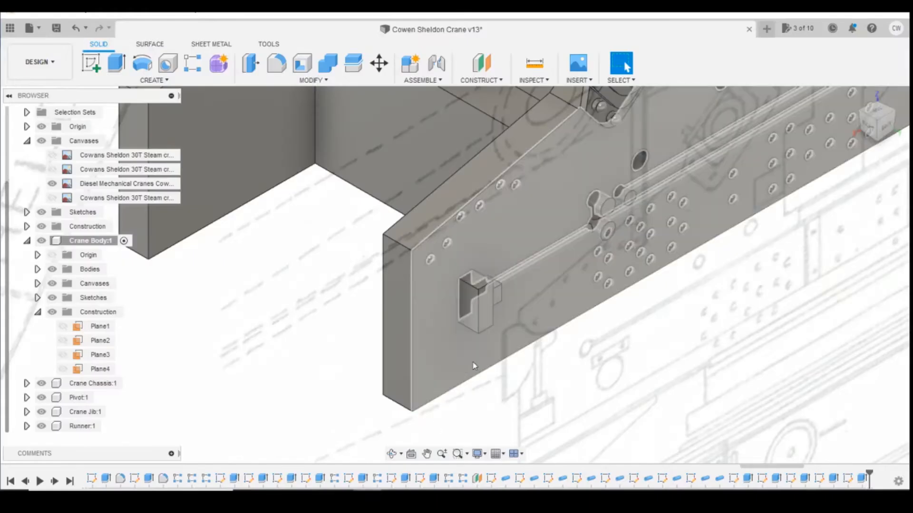
{"action": "left_click", "coordinate": [484, 288]}
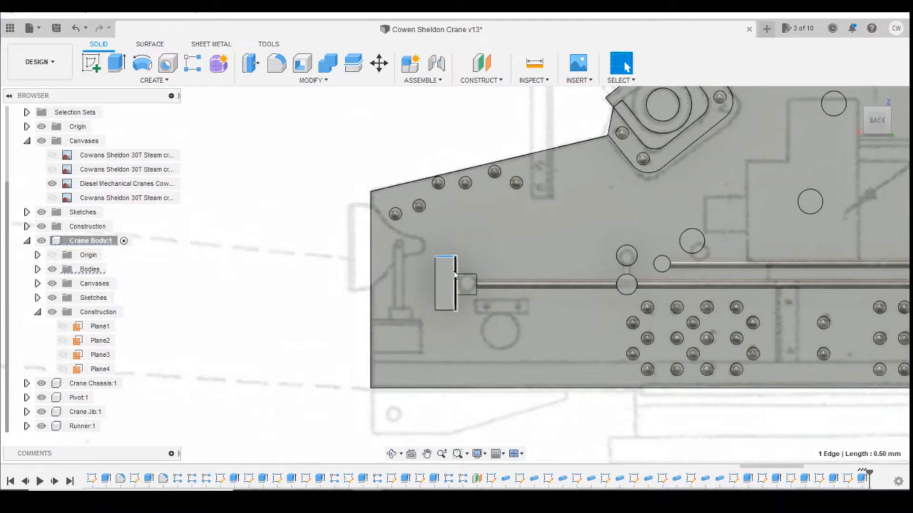
{"action": "left_click", "coordinate": [89, 66]}
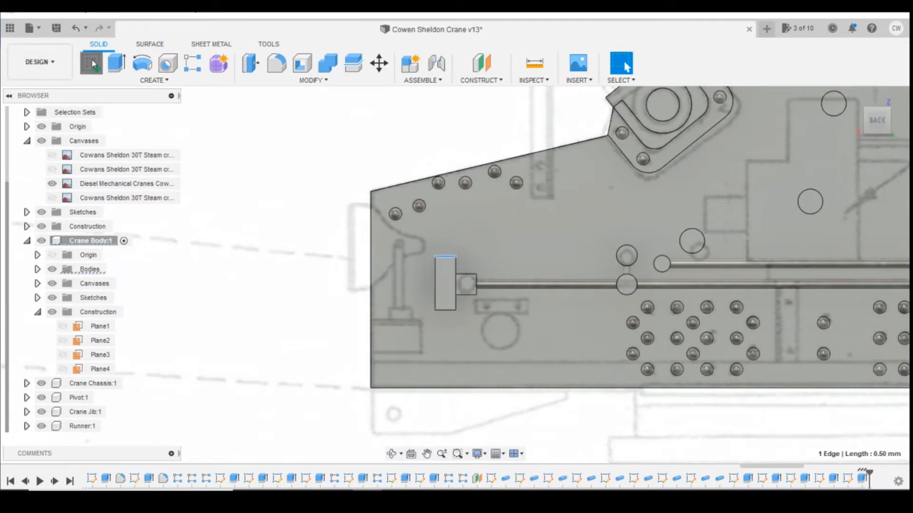
{"action": "left_click", "coordinate": [447, 292]}
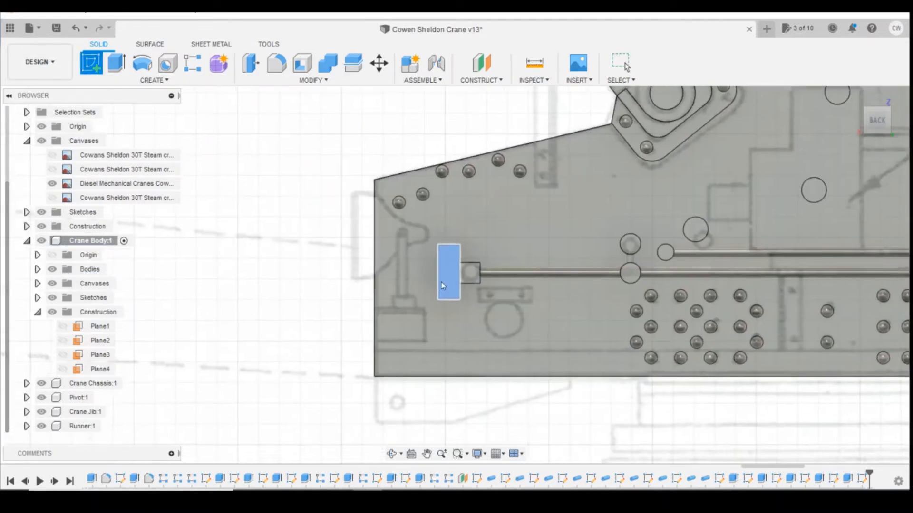
{"action": "left_click", "coordinate": [91, 63]}
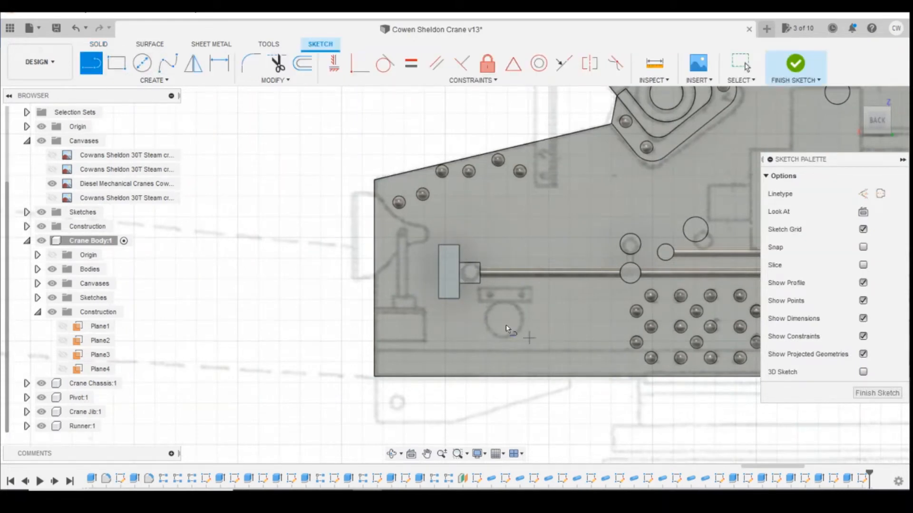
{"action": "left_click", "coordinate": [439, 298]}
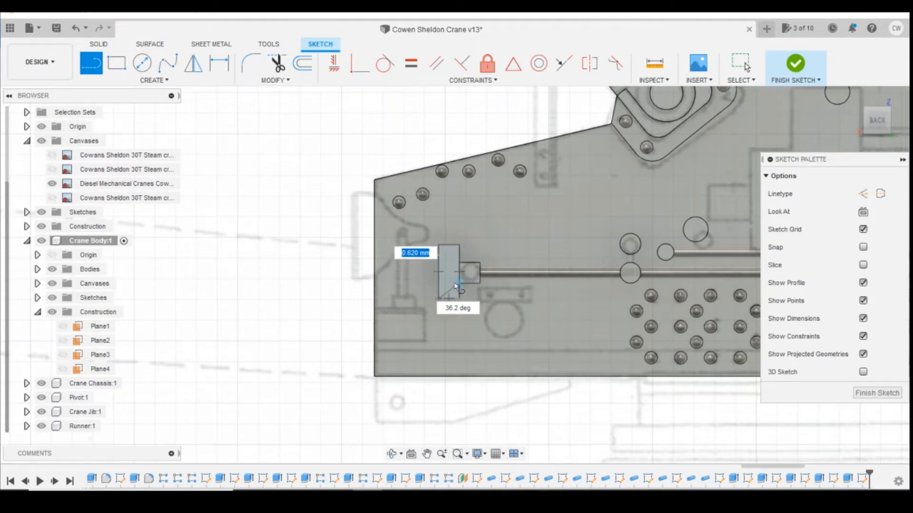
{"action": "scroll", "coordinate": [455, 285], "scroll_direction": "up", "scroll_amount": 4}
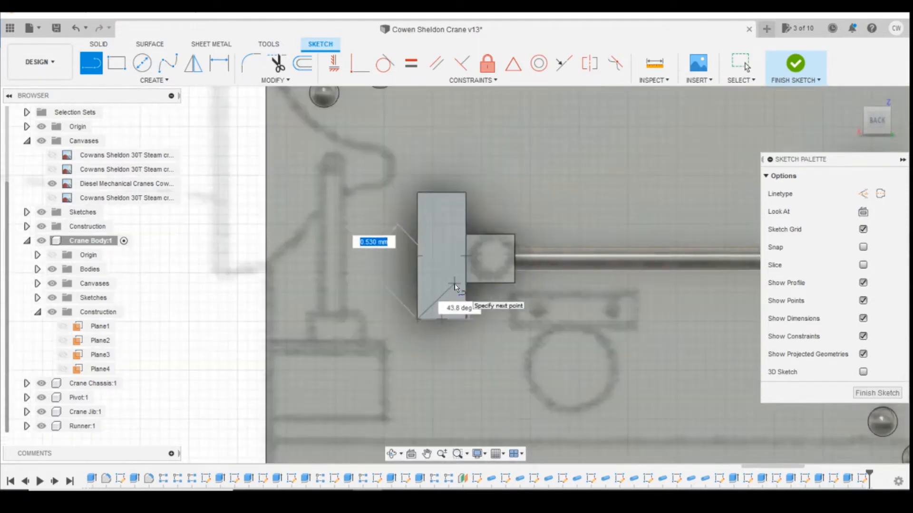
{"action": "left_click", "coordinate": [467, 306]}
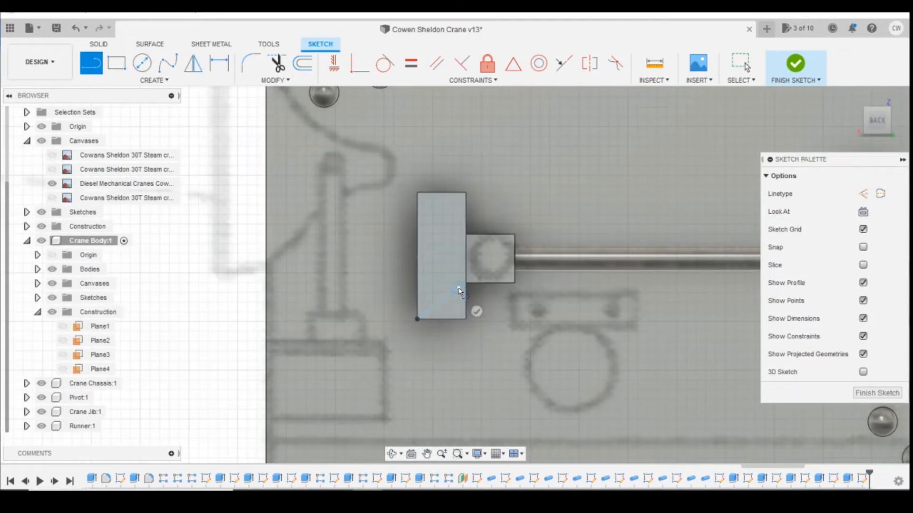
{"action": "left_click", "coordinate": [474, 312]}
Step: Constrain the diagonal line's free end coincident with the square block's lower corner on the rectangular block's inner edge
{"action": "left_click", "coordinate": [360, 63]}
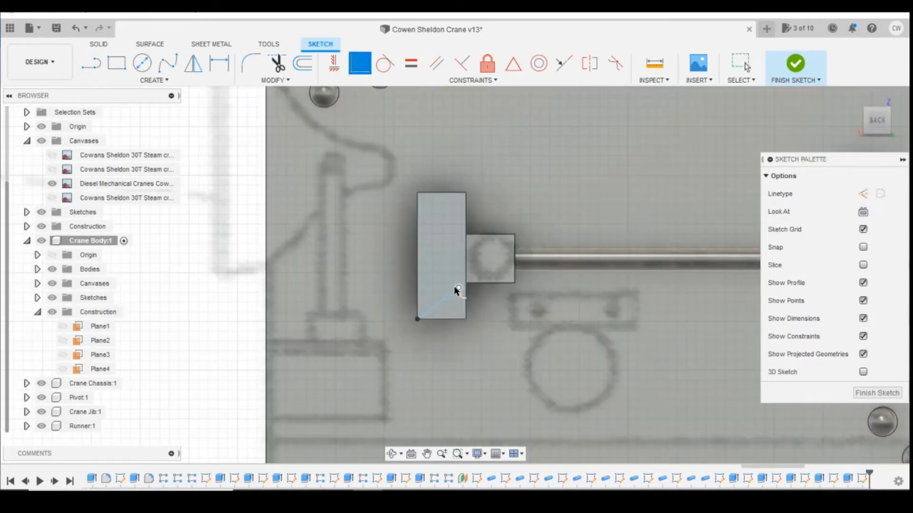
{"action": "left_click", "coordinate": [457, 290]}
{"action": "scroll", "coordinate": [469, 282], "scroll_direction": "up", "scroll_amount": 2}
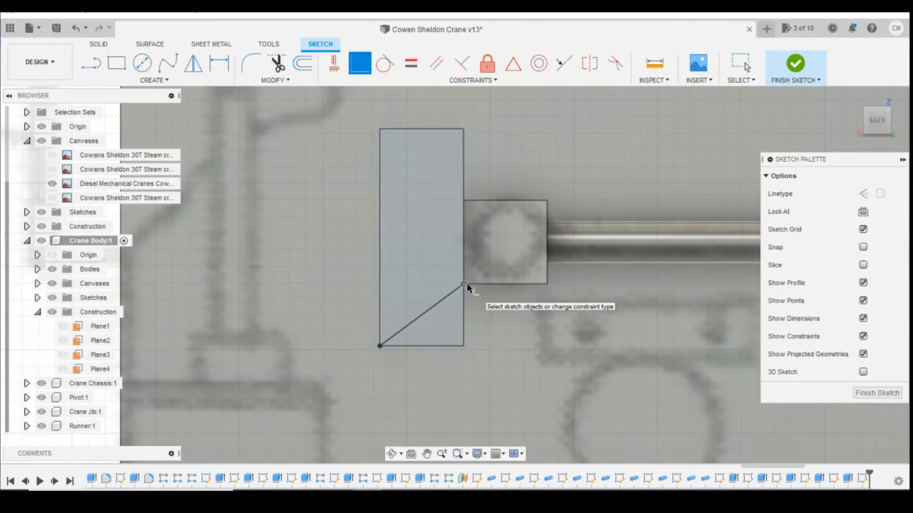
{"action": "left_click", "coordinate": [463, 284]}
Step: Draw a second diagonal from the rectangular block's upper outer corner and make its end coincident with the square block's upper corner
{"action": "left_click", "coordinate": [94, 62]}
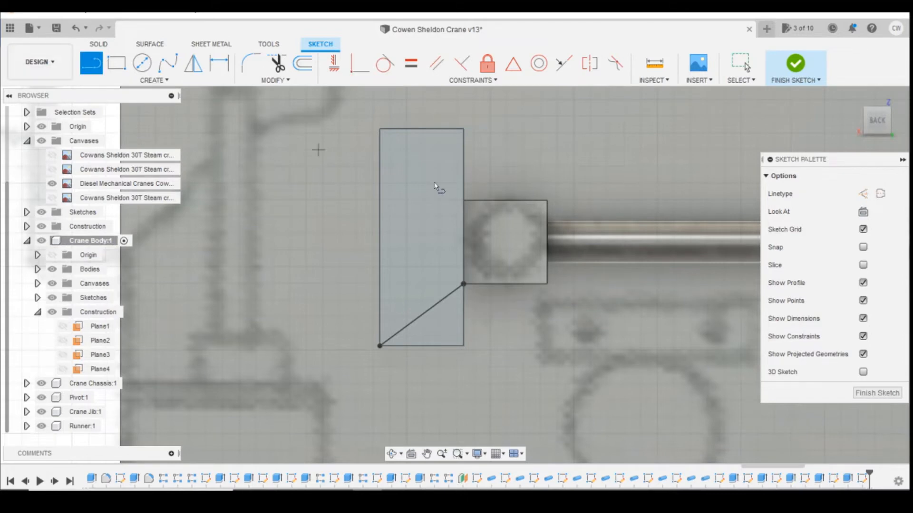
{"action": "left_click", "coordinate": [379, 129]}
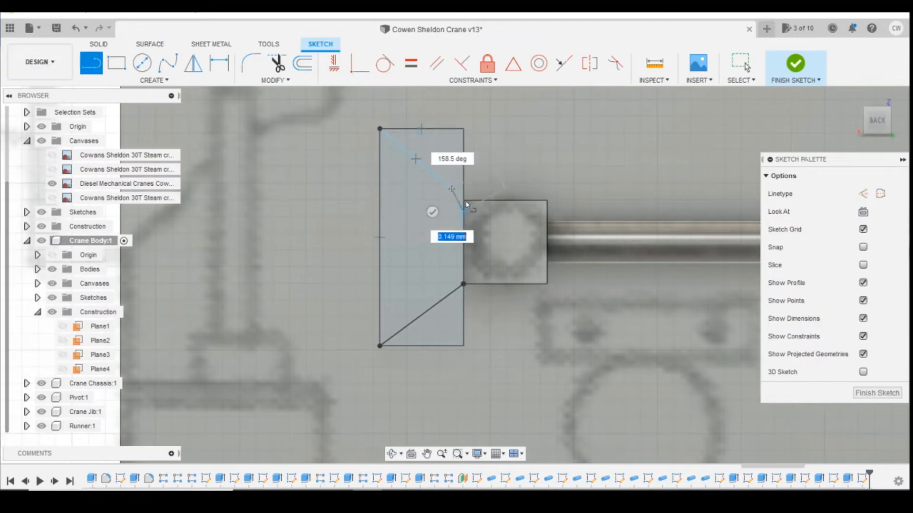
{"action": "double_click", "coordinate": [451, 189]}
{"action": "left_click", "coordinate": [360, 63]}
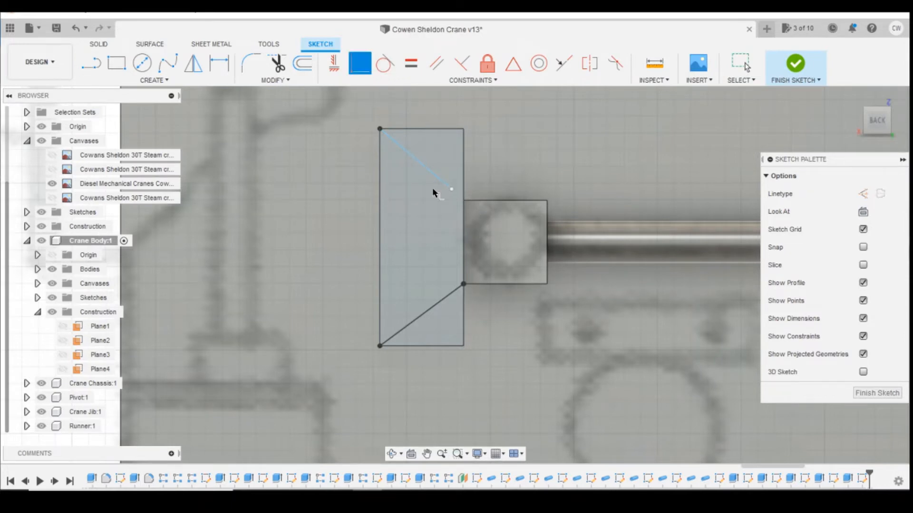
{"action": "left_click", "coordinate": [452, 189]}
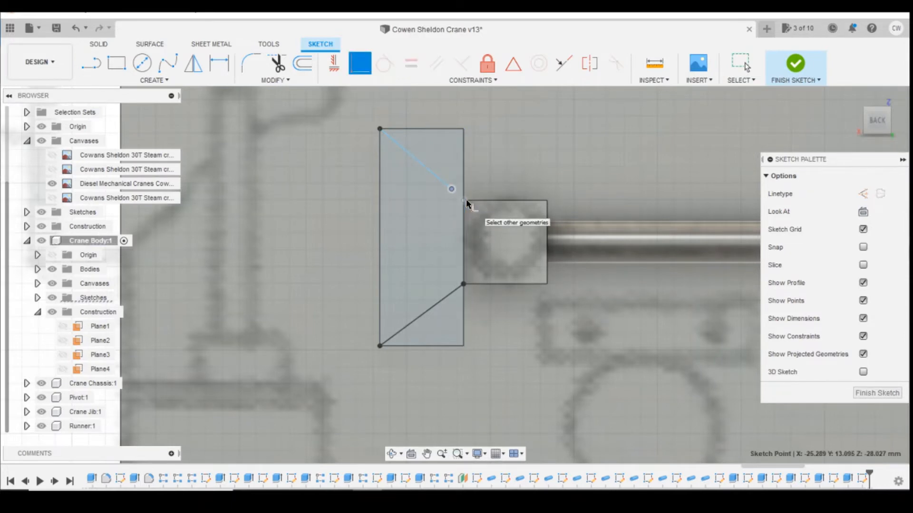
{"action": "left_click", "coordinate": [466, 198]}
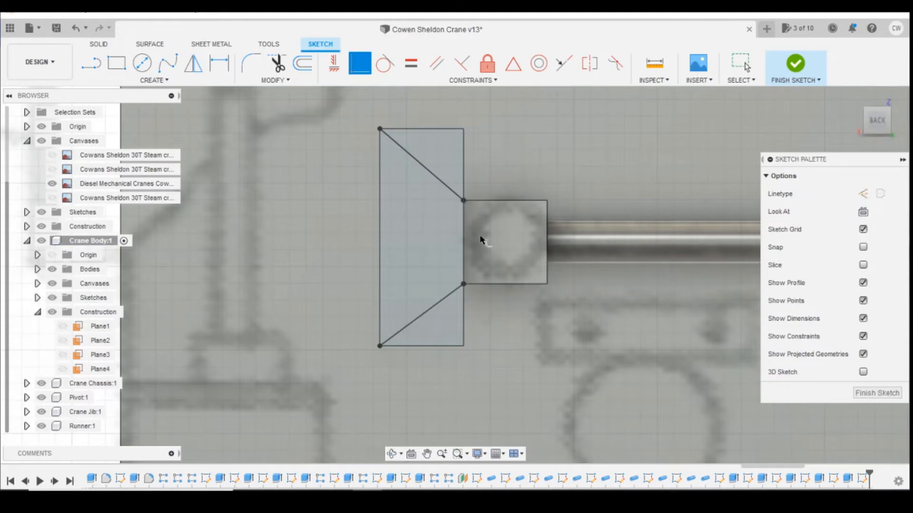
{"action": "key", "text": "Escape"}
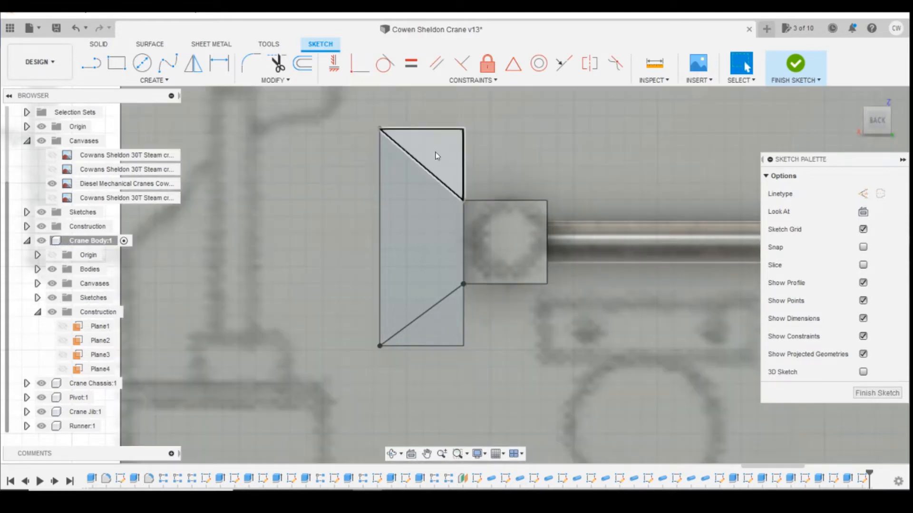
Step: Extrude the two triangular corner profiles by -0.7 mm as a cut to taper the rectangular block towards the square block
{"action": "left_click", "coordinate": [435, 152]}
{"action": "left_click", "coordinate": [436, 340], "text": "shift"}
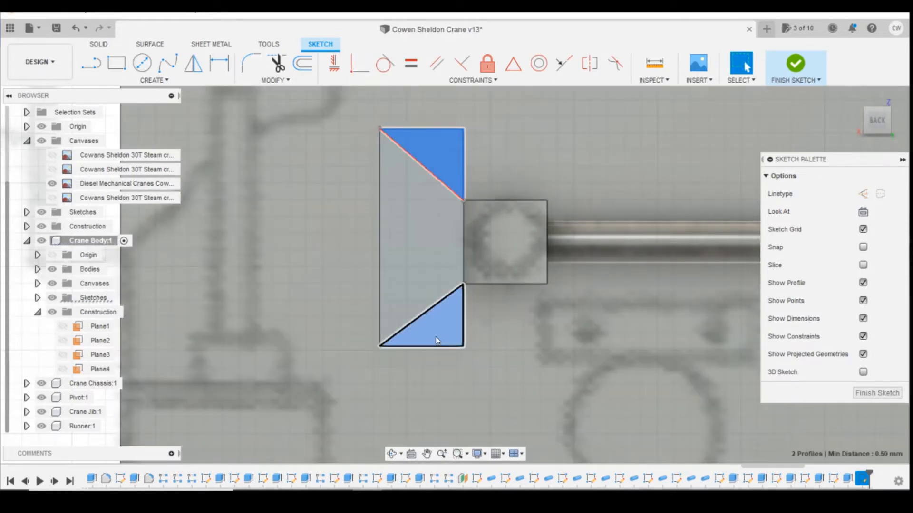
{"action": "right_click", "coordinate": [437, 340]}
{"action": "left_click", "coordinate": [432, 390]}
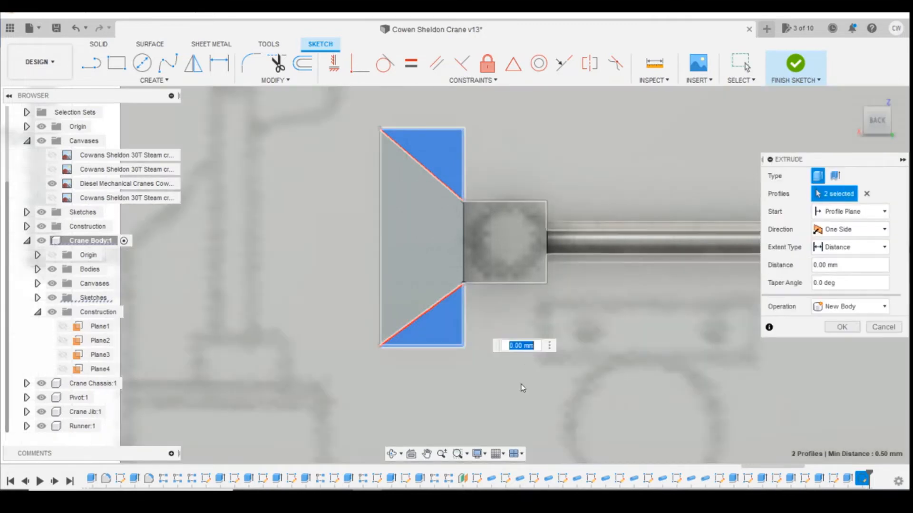
{"action": "type", "text": "-0.7"}
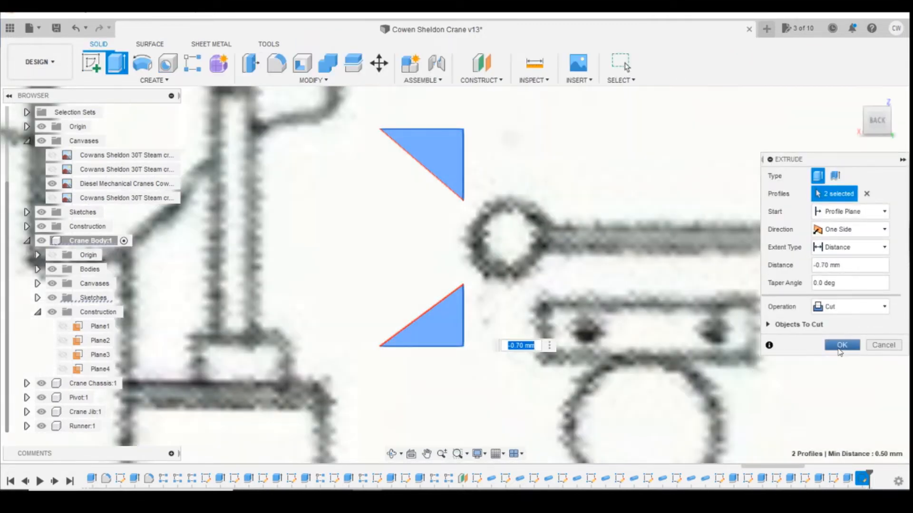
{"action": "left_click", "coordinate": [840, 349]}
{"action": "scroll", "coordinate": [700, 286], "scroll_direction": "down", "scroll_amount": 4}
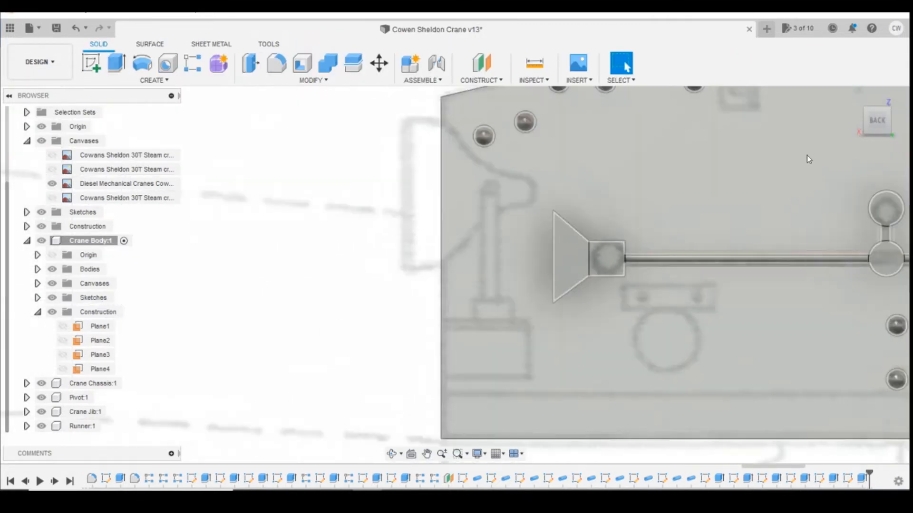
{"action": "mouse_move", "coordinate": [879, 127]}
{"action": "left_mouse_down"}
{"action": "mouse_move", "coordinate": [908, 121]}
{"action": "mouse_move", "coordinate": [858, 121]}
{"action": "mouse_move", "coordinate": [741, 228]}
{"action": "mouse_move", "coordinate": [517, 380]}
{"action": "left_mouse_up"}
Step: Compare the tapered pipe-end block and the rest of the side plate with the crane reference photo
{"action": "mouse_move", "coordinate": [398, 490]}
{"action": "left_click", "coordinate": [421, 470]}
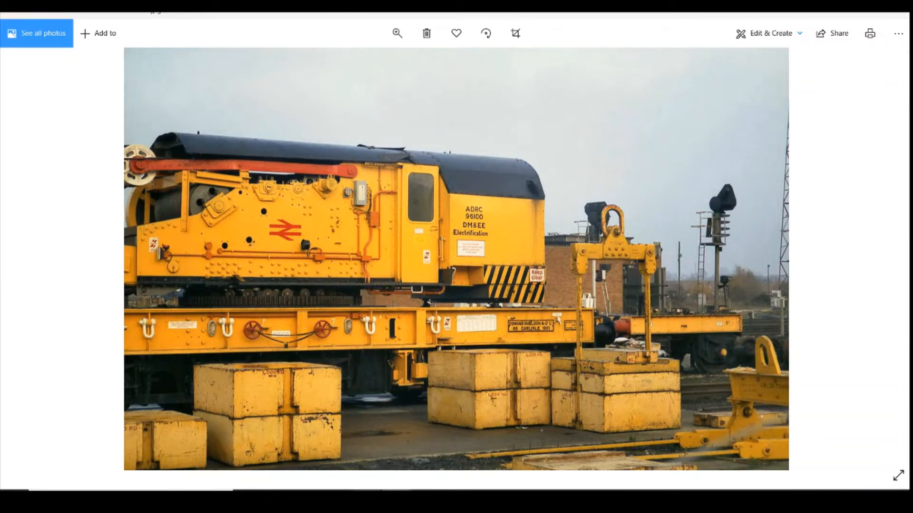
{"action": "mouse_move", "coordinate": [367, 495]}
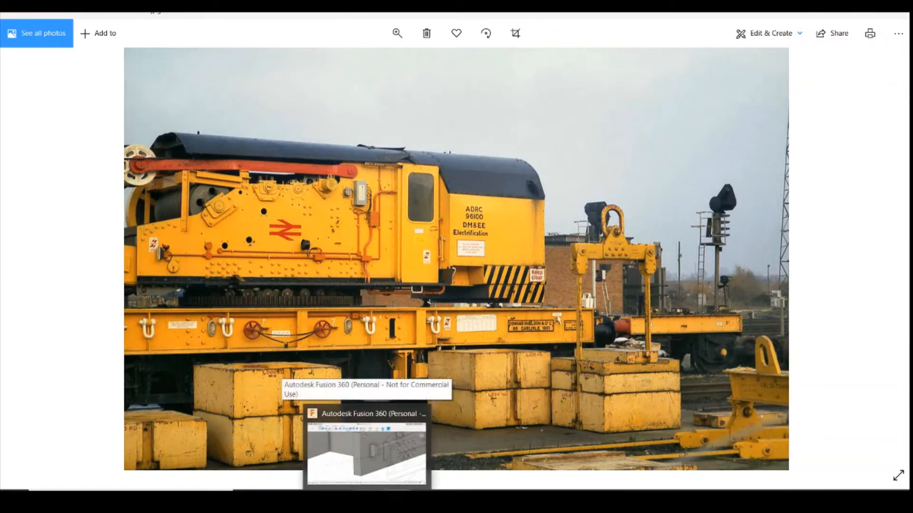
{"action": "left_click", "coordinate": [367, 495]}
{"action": "scroll", "coordinate": [586, 230], "scroll_direction": "down", "scroll_amount": 5}
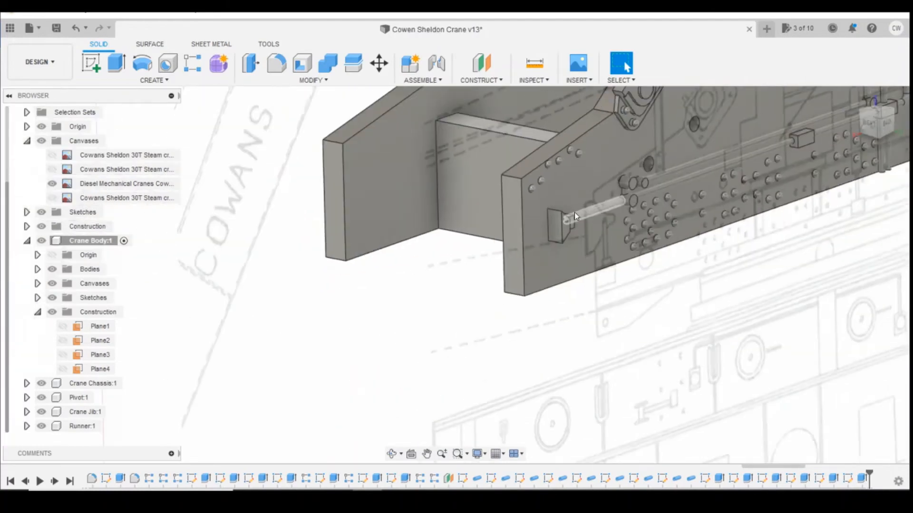
{"action": "scroll", "coordinate": [574, 215], "scroll_direction": "down", "scroll_amount": 3}
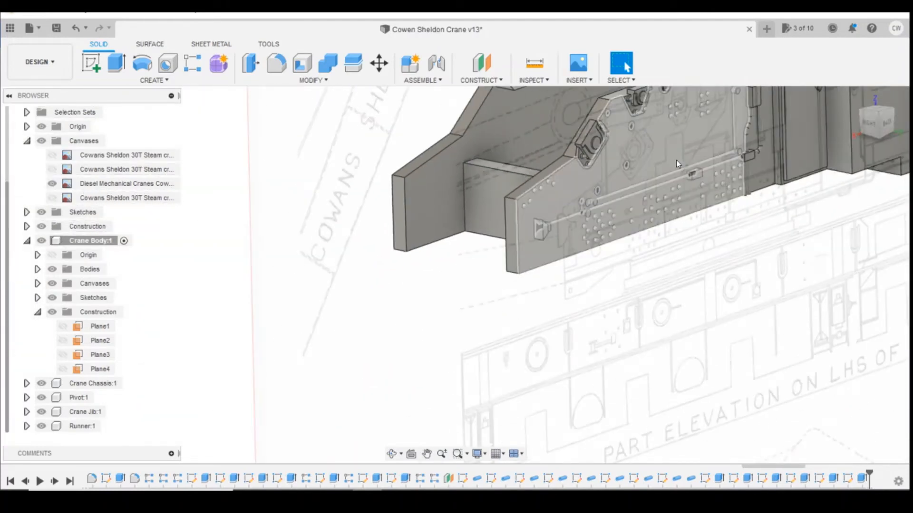
{"action": "left_click", "coordinate": [422, 466]}
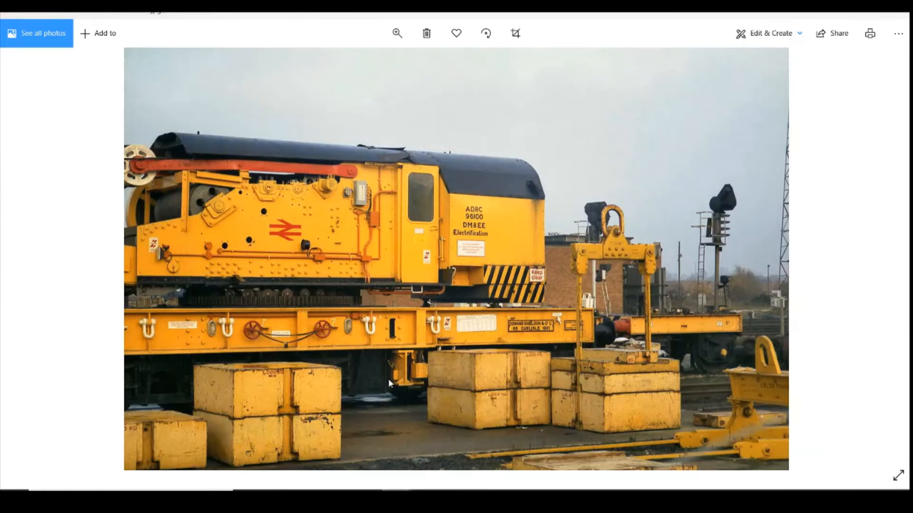
{"action": "left_click", "coordinate": [370, 497]}
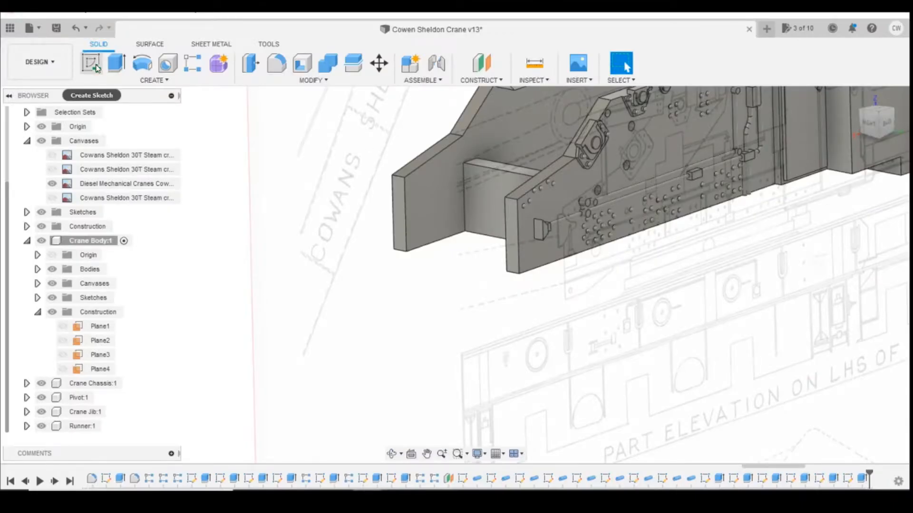
Step: Create a construction plane offset -15 mm from the side plate's end face, checking its position against the reference photo
{"action": "left_click", "coordinate": [482, 63]}
{"action": "left_click", "coordinate": [508, 238]}
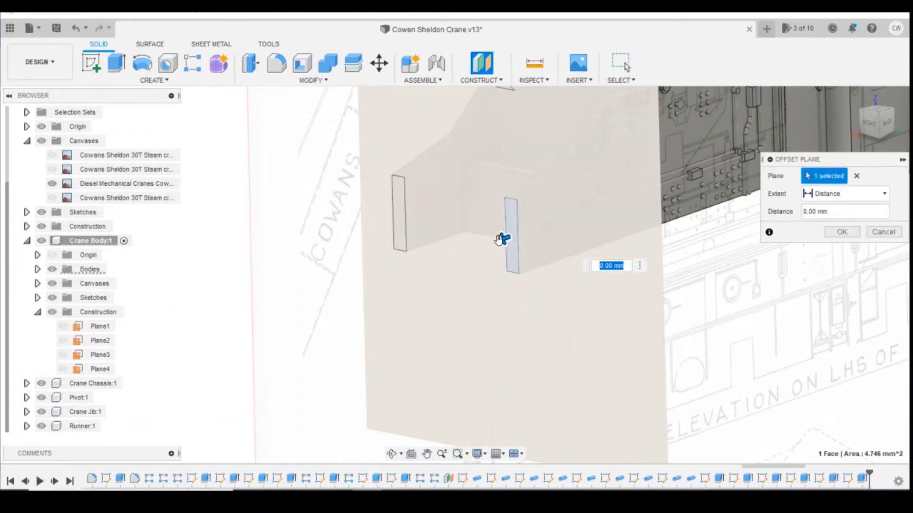
{"action": "left_click", "coordinate": [888, 122]}
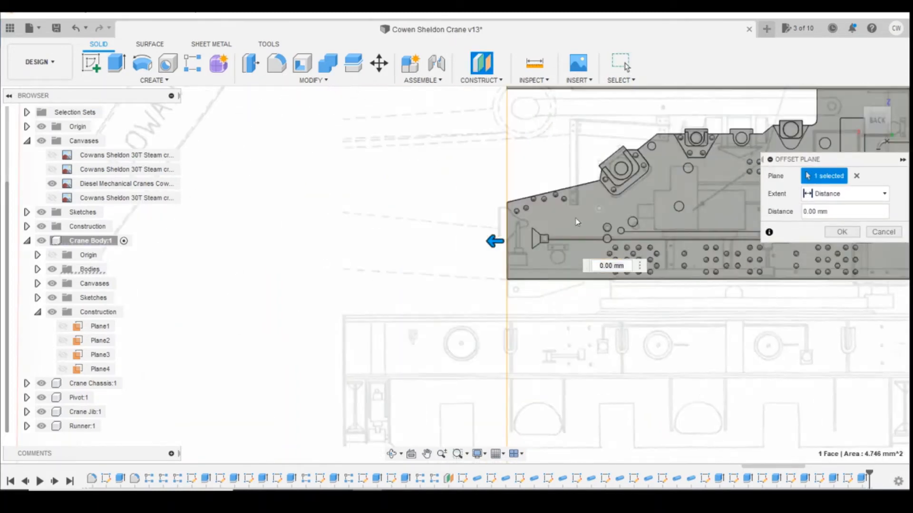
{"action": "left_click_drag", "start_coordinate": [502, 240], "coordinate": [689, 242]}
{"action": "scroll", "coordinate": [468, 237], "scroll_direction": "down", "scroll_amount": 3}
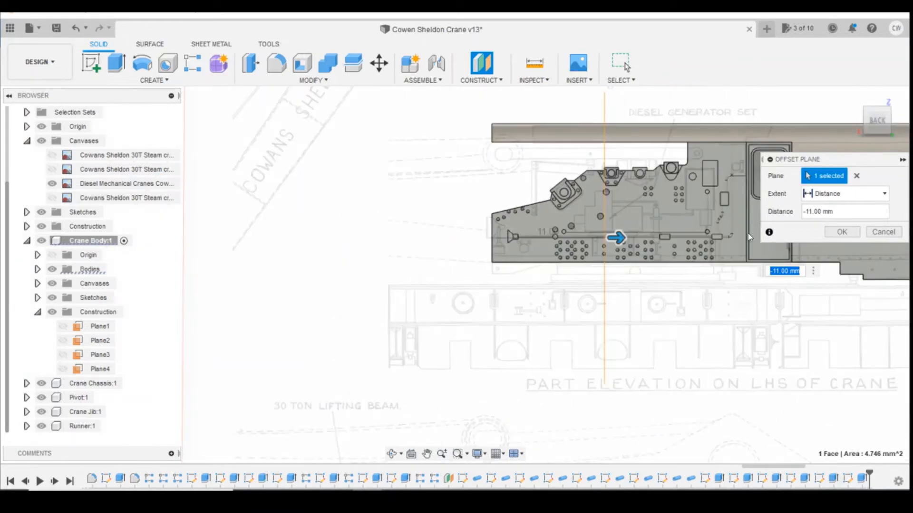
{"action": "scroll", "coordinate": [747, 237], "scroll_direction": "up", "scroll_amount": 4}
{"action": "left_click_drag", "start_coordinate": [485, 241], "coordinate": [575, 243]}
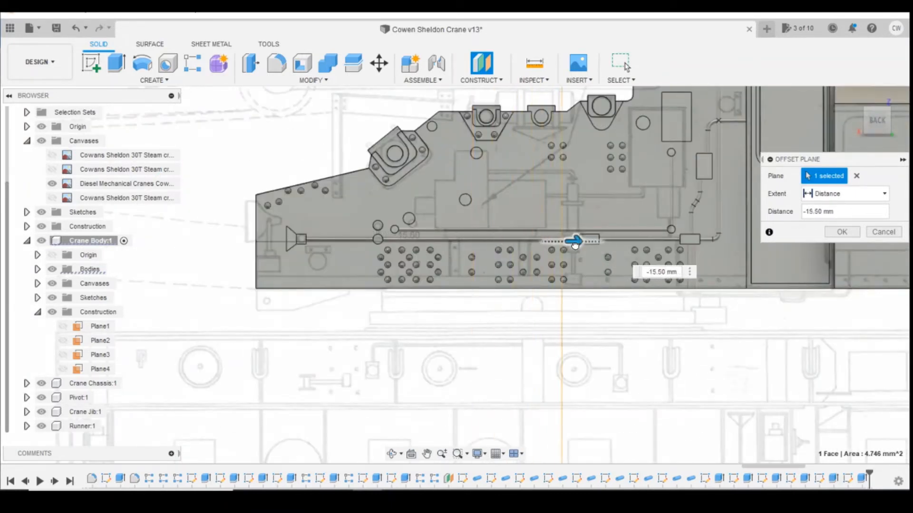
{"action": "mouse_move", "coordinate": [418, 478]}
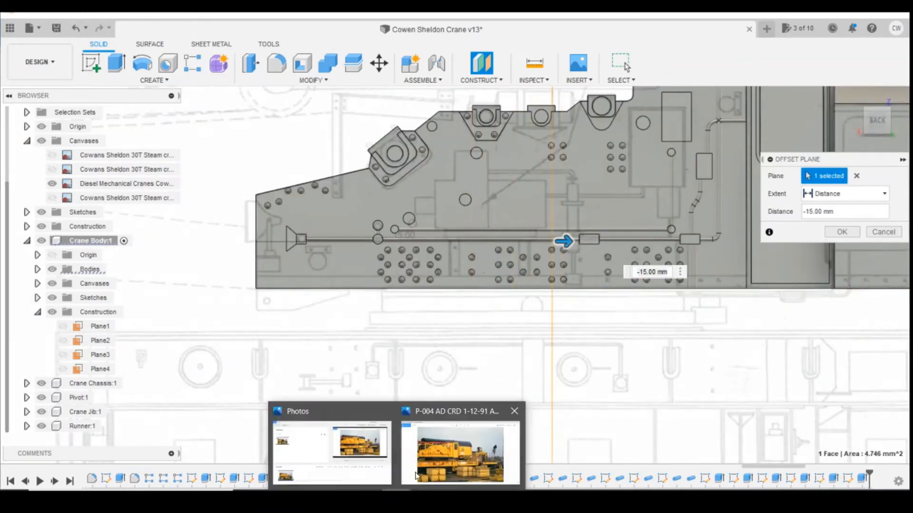
{"action": "left_click", "coordinate": [437, 443]}
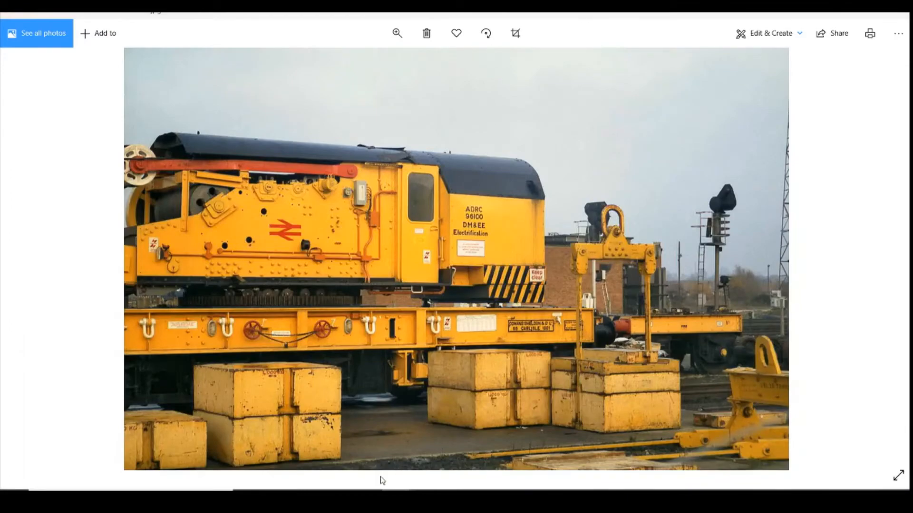
{"action": "left_click", "coordinate": [369, 497]}
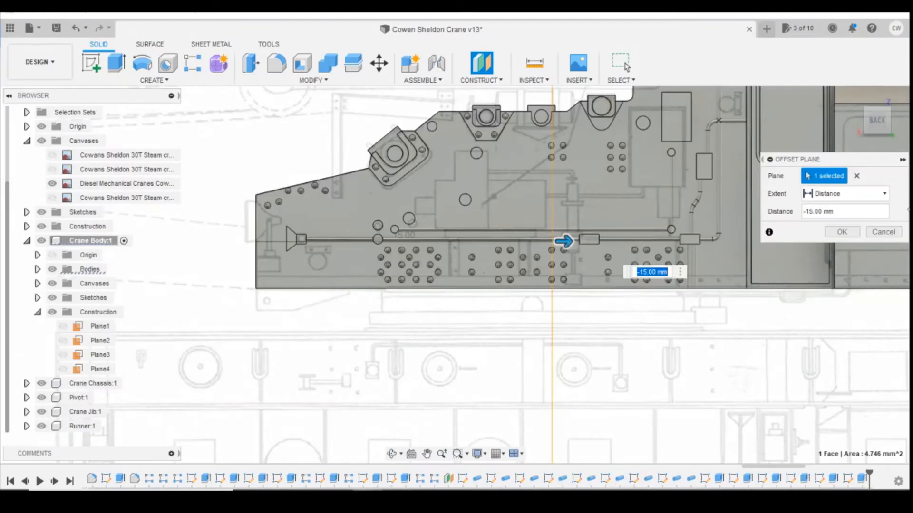
{"action": "left_click", "coordinate": [846, 235]}
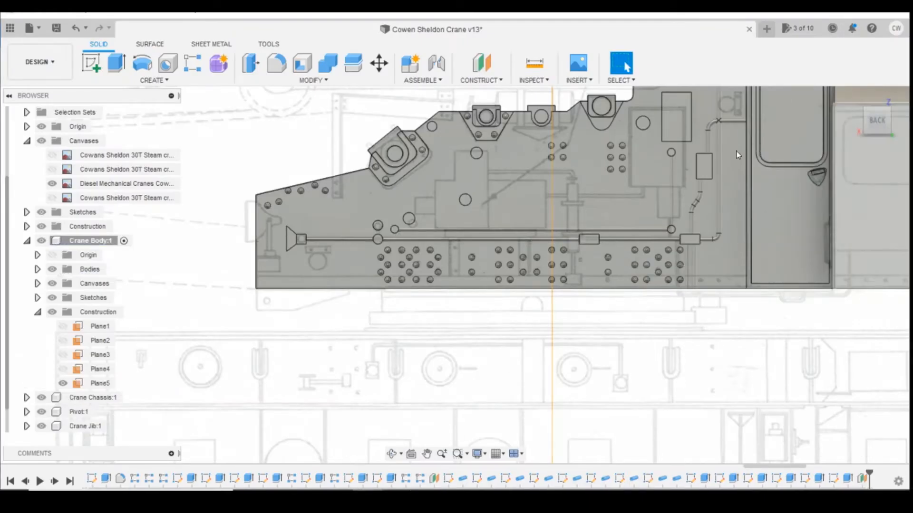
Step: Start a sketch on the new offset plane and draw a 0.8 mm diameter circle over the side plate's outer face, above the pipes
{"action": "left_click", "coordinate": [877, 123]}
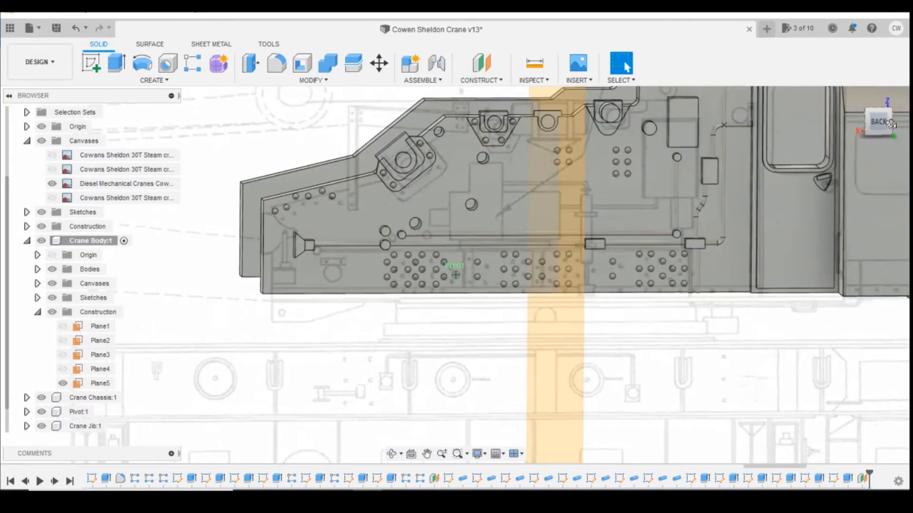
{"action": "left_click", "coordinate": [102, 59]}
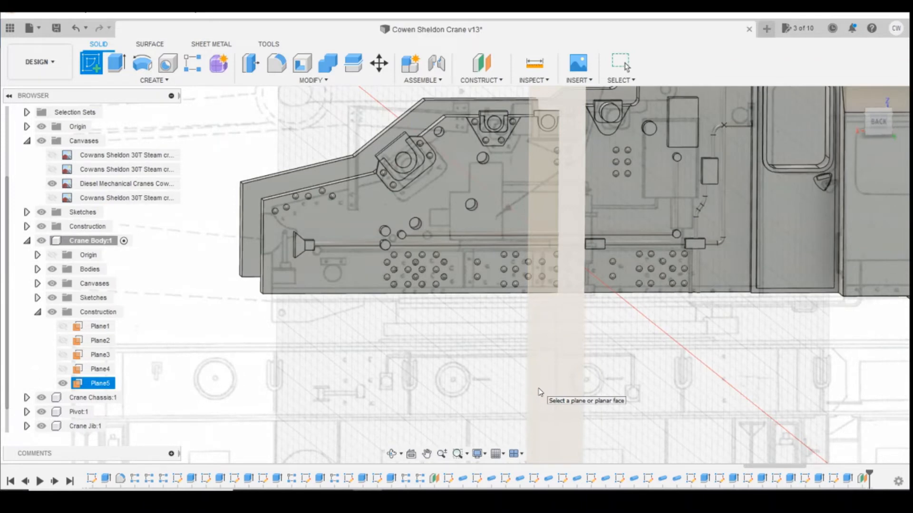
{"action": "left_click", "coordinate": [546, 363]}
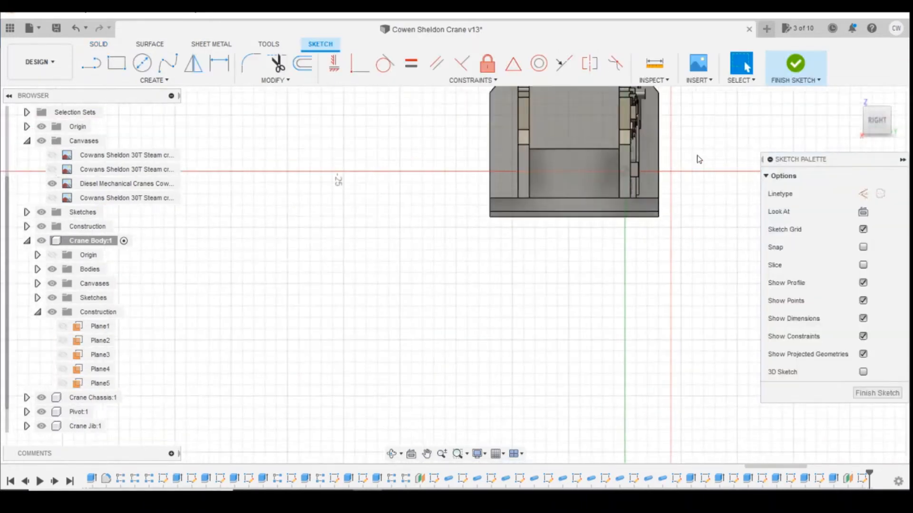
{"action": "scroll", "coordinate": [699, 159], "scroll_direction": "up", "scroll_amount": 3}
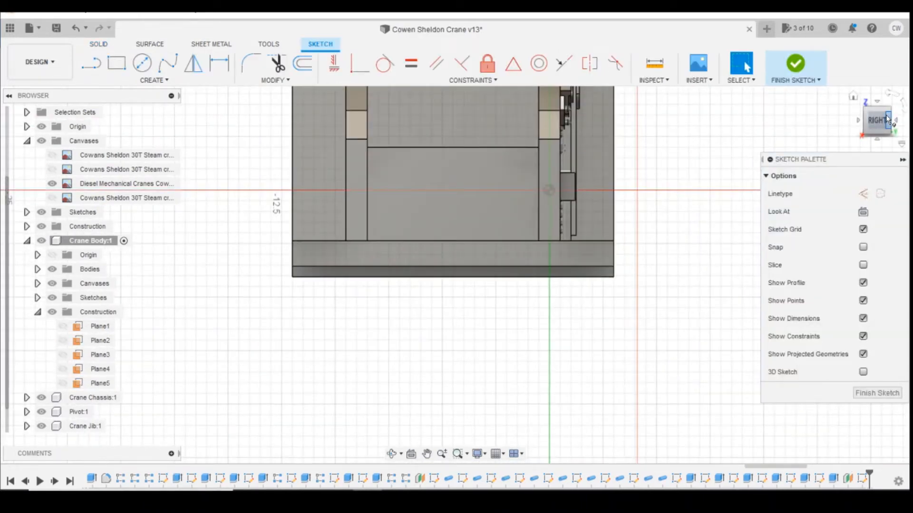
{"action": "left_click_drag", "start_coordinate": [882, 121], "coordinate": [878, 114]}
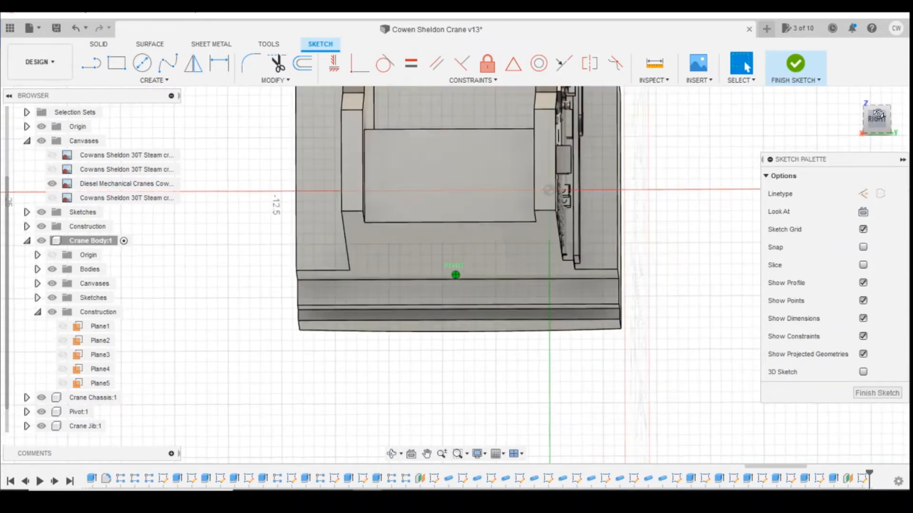
{"action": "key", "text": "c"}
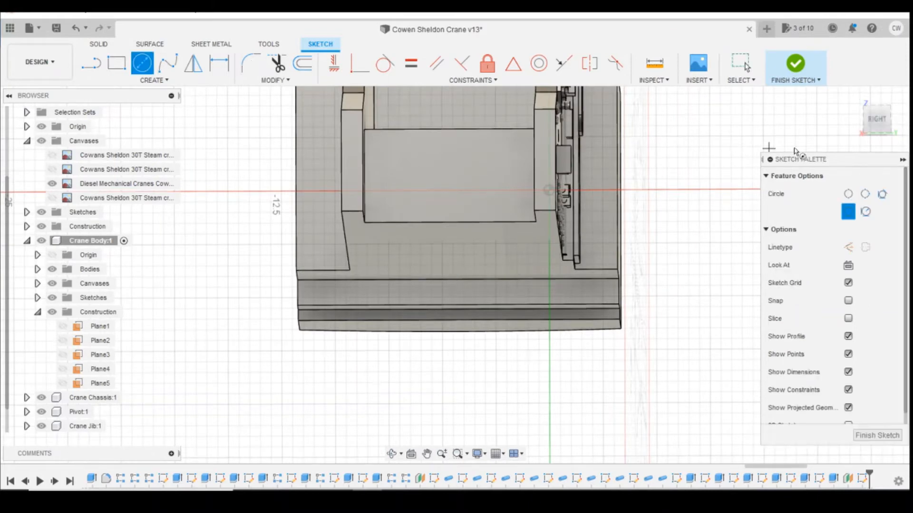
{"action": "scroll", "coordinate": [666, 191], "scroll_direction": "up", "scroll_amount": 4}
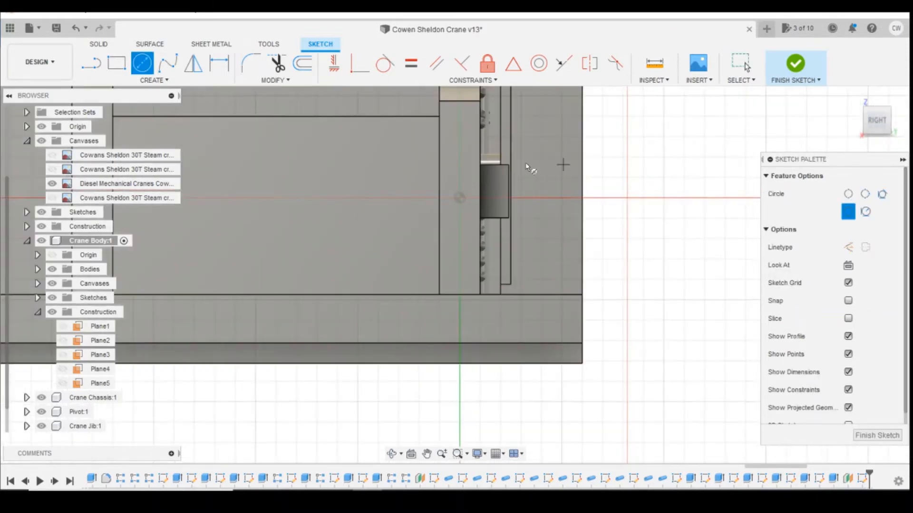
{"action": "left_click", "coordinate": [488, 161]}
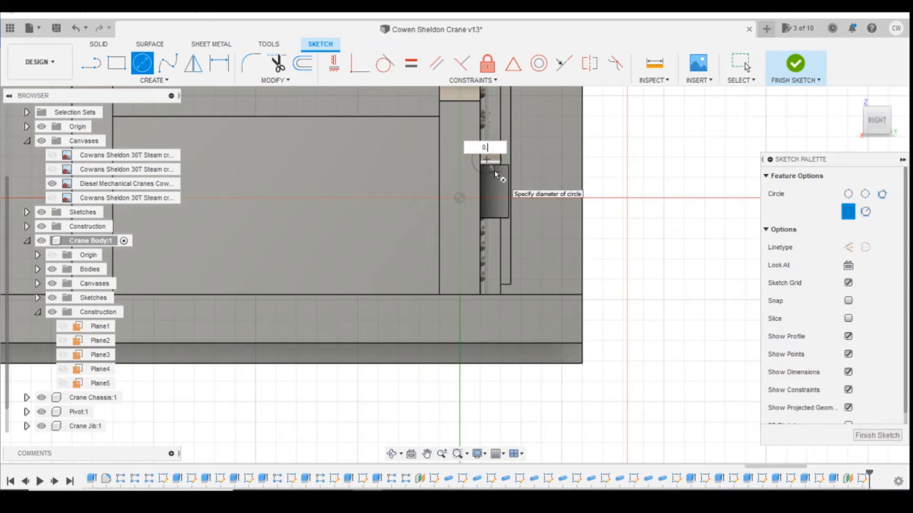
{"action": "type", "text": "8"}
{"action": "key", "text": "Tab"}
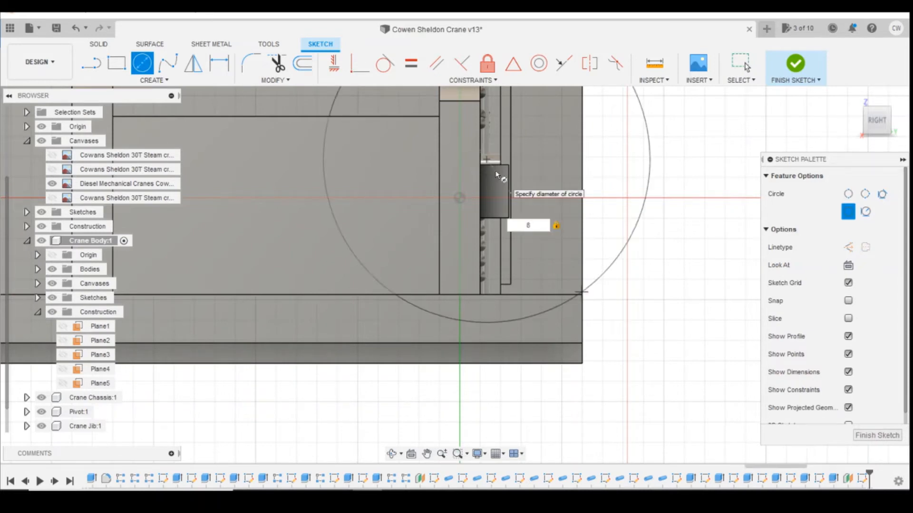
{"action": "key", "text": "Tab"}
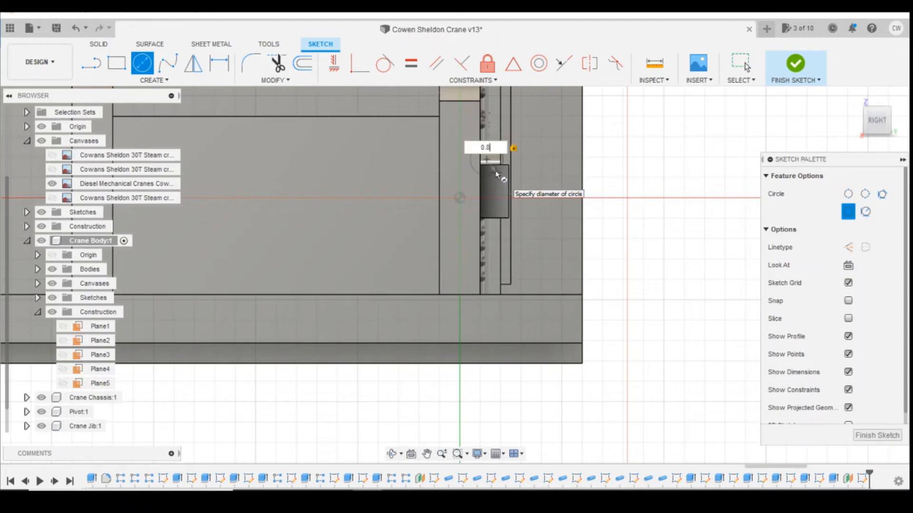
{"action": "key", "text": "Return"}
{"action": "key", "text": "Escape"}
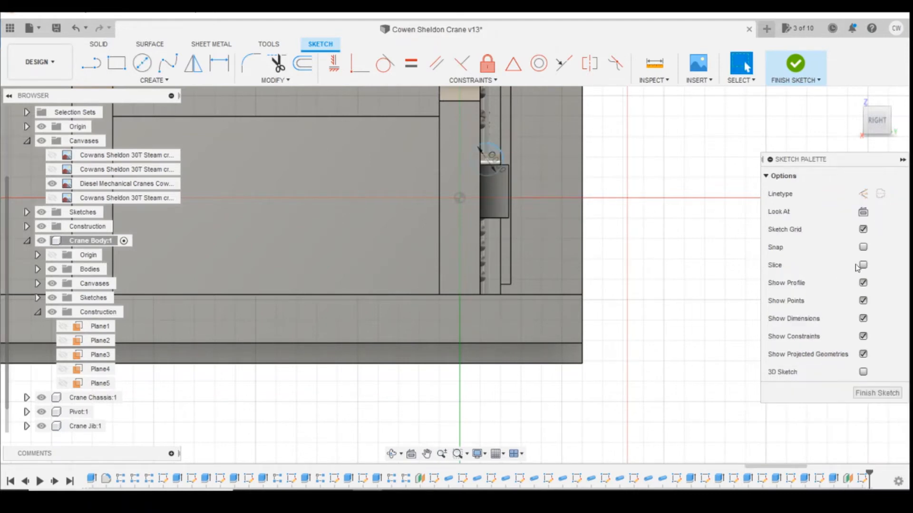
Step: Dimension the circle's centre 0.2 mm horizontally from the side plate's lower outer corner
{"action": "middle_click_drag", "start_coordinate": [479, 149], "coordinate": [486, 160], "text": "shift"}
{"action": "left_click", "coordinate": [883, 118]}
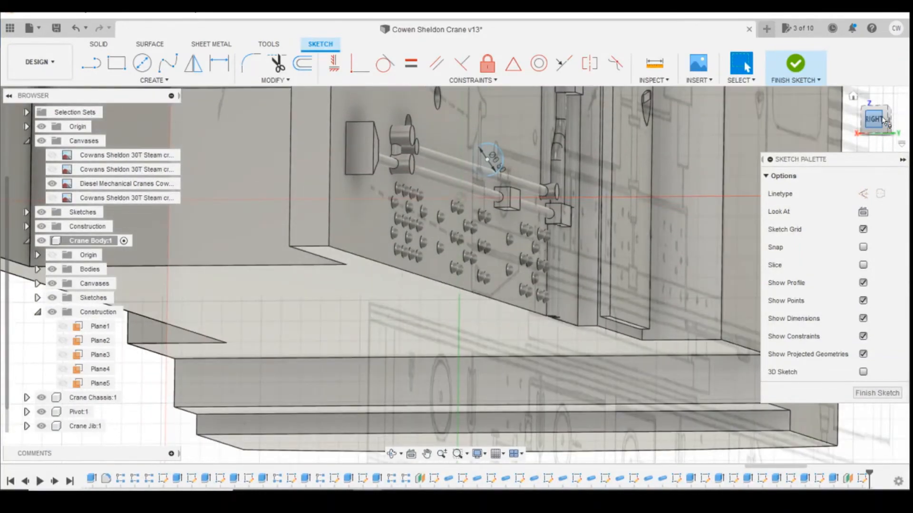
{"action": "key", "text": "d"}
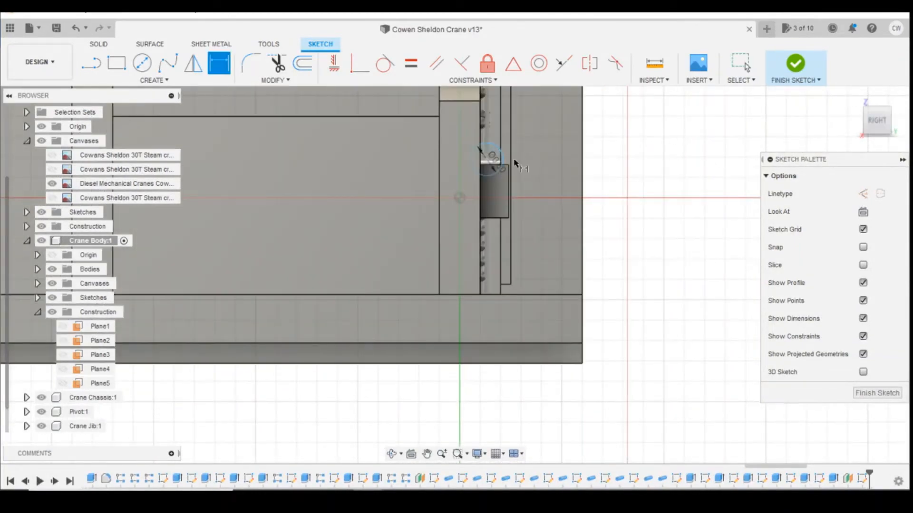
{"action": "left_click", "coordinate": [477, 293]}
{"action": "left_click", "coordinate": [483, 325]}
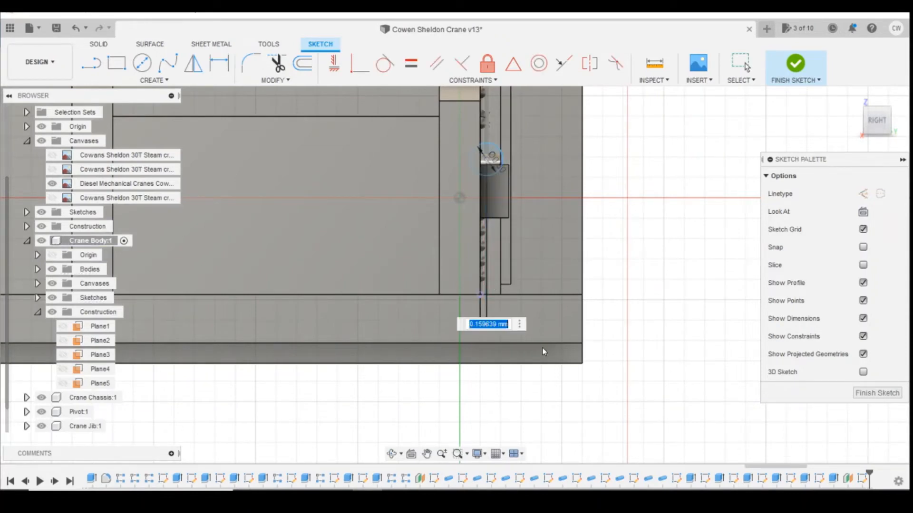
{"action": "type", "text": "0.2"}
{"action": "key", "text": "Return"}
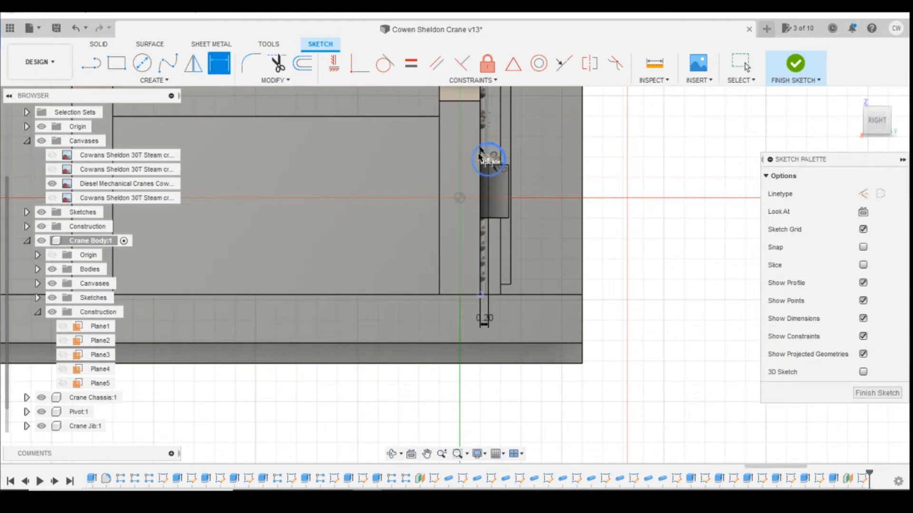
Step: Dimension the circle's centre 3.5 mm vertically above the side plate's lower outer corner
{"action": "left_click", "coordinate": [488, 163]}
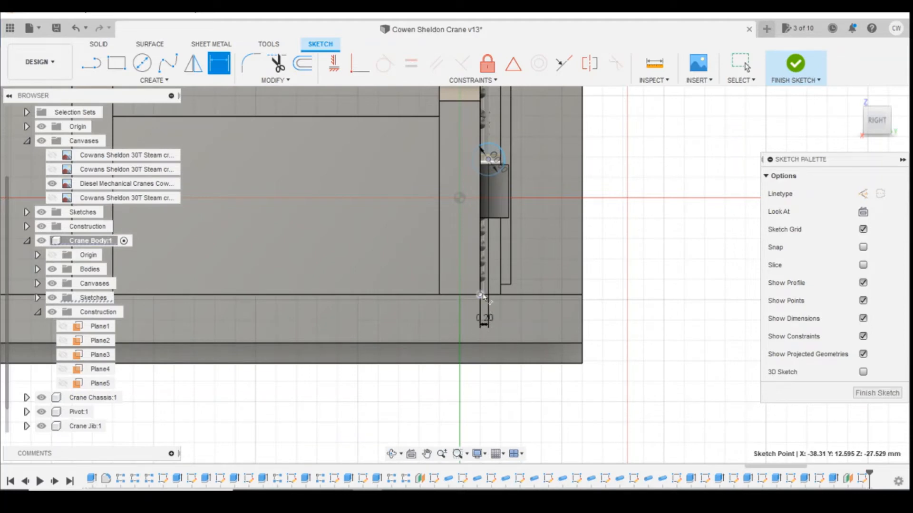
{"action": "left_click", "coordinate": [481, 295]}
{"action": "left_click", "coordinate": [672, 265]}
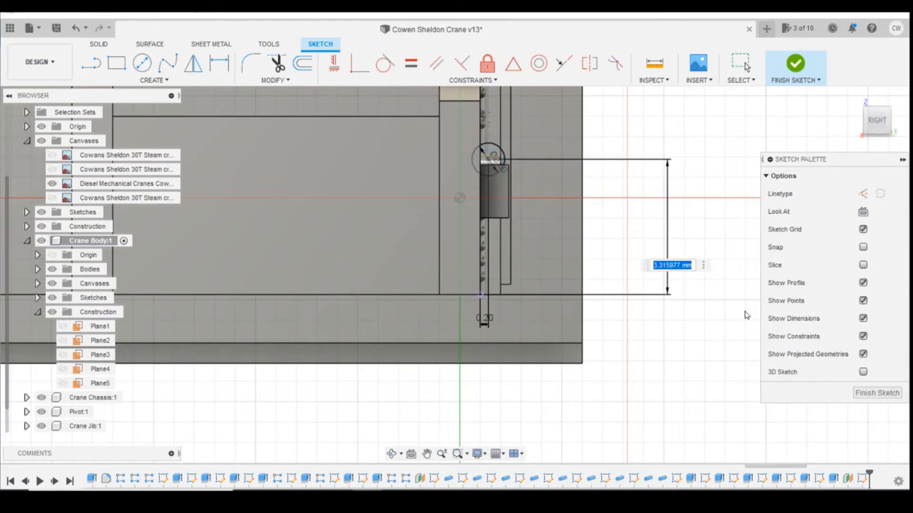
{"action": "type", "text": "3.5"}
{"action": "key", "text": "Return"}
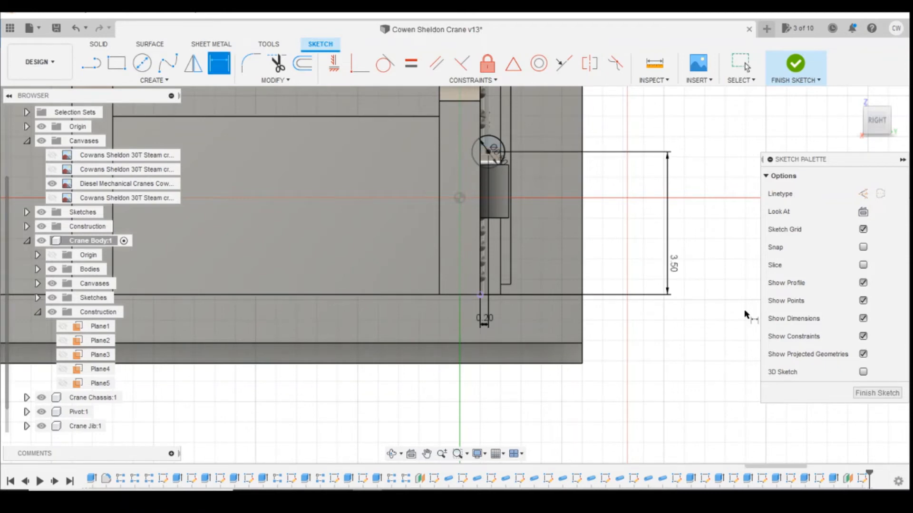
Step: Check the circle's position against the crane reference photo and set its height above the side plate's lower corner to 4 mm
{"action": "left_click_drag", "start_coordinate": [878, 122], "coordinate": [843, 124]}
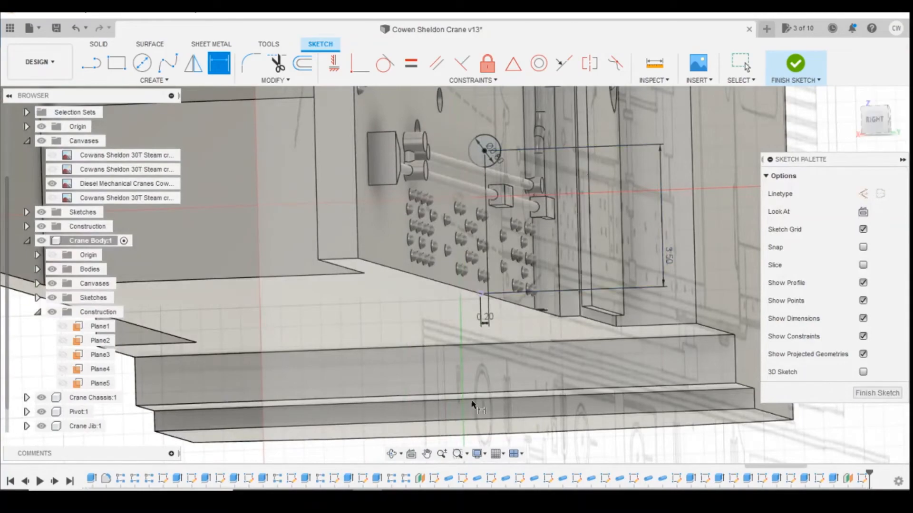
{"action": "mouse_move", "coordinate": [428, 497]}
{"action": "left_click", "coordinate": [441, 425]}
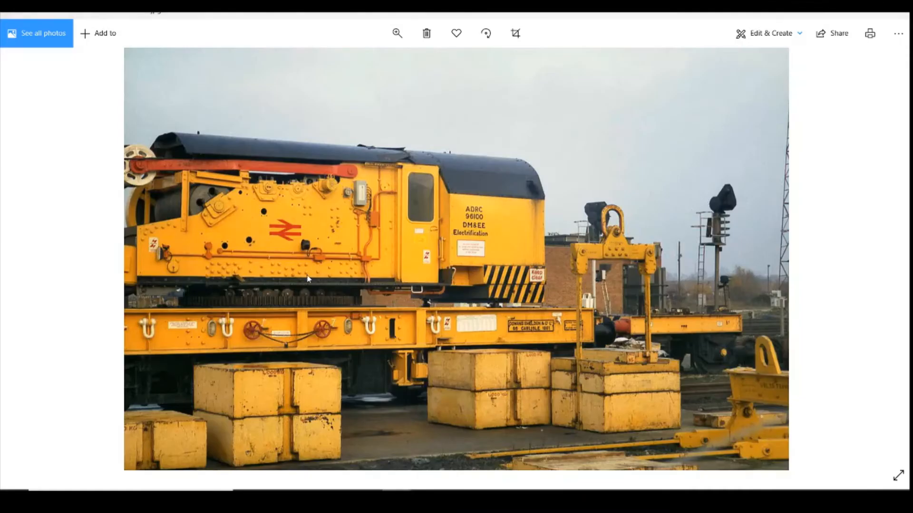
{"action": "key", "text": "alt+Tab"}
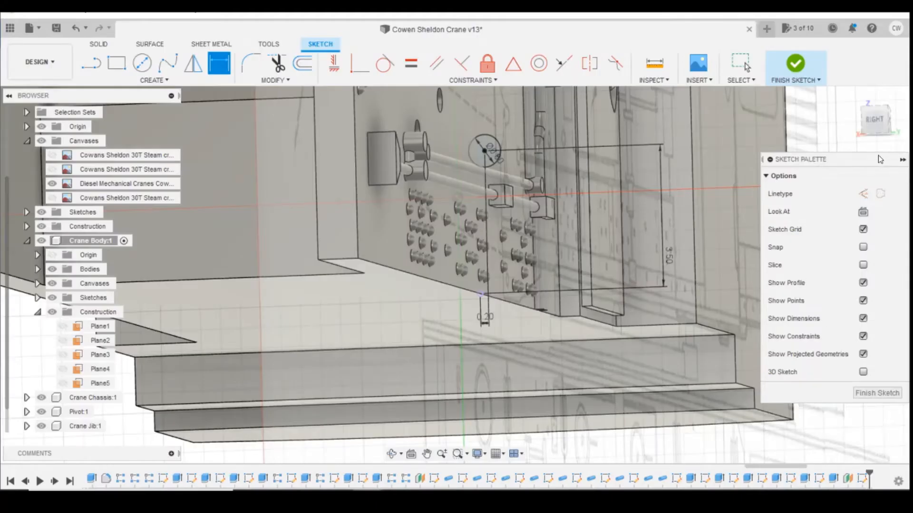
{"action": "left_click", "coordinate": [889, 125]}
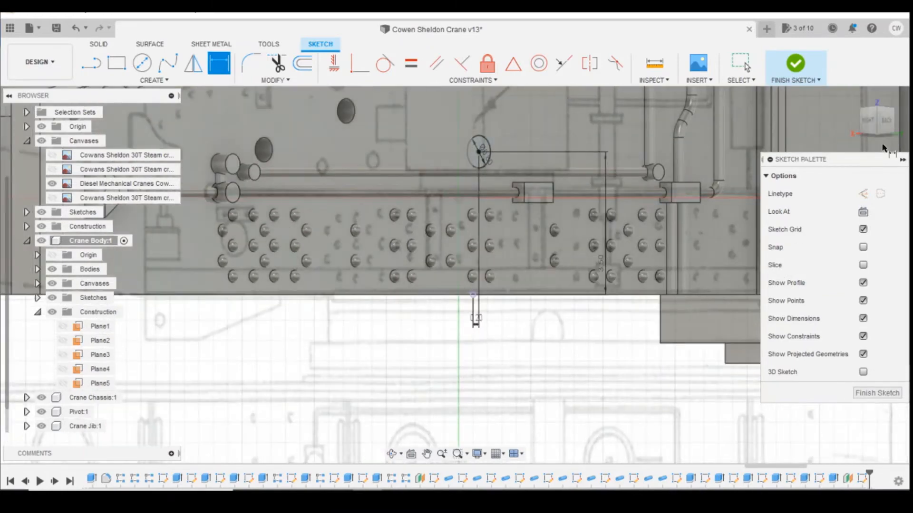
{"action": "left_click", "coordinate": [866, 122]}
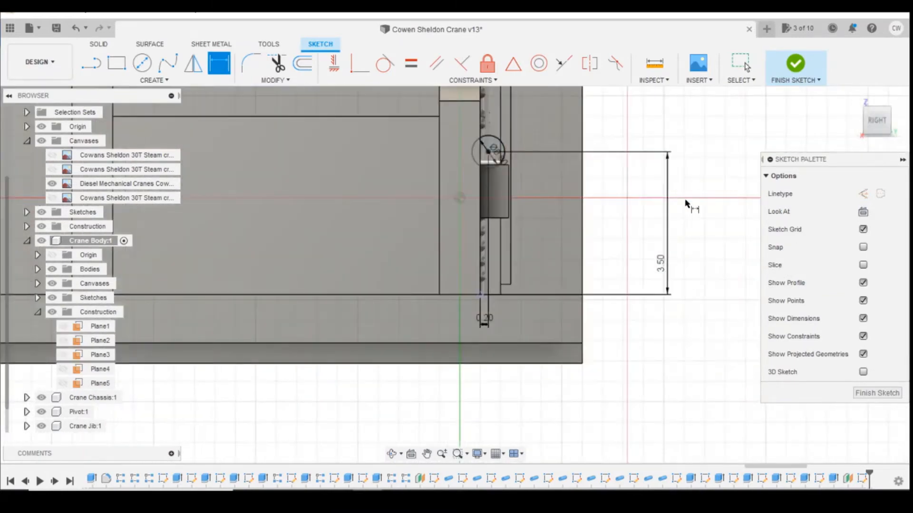
{"action": "left_click", "coordinate": [667, 263]}
{"action": "type", "text": "4"}
{"action": "key", "text": "Return"}
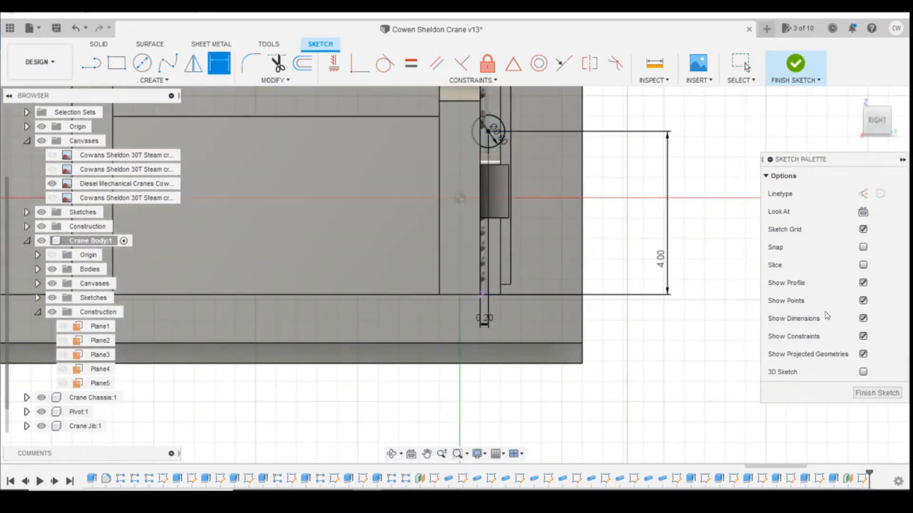
Step: Extrude the full circle profile by -0.7 mm along the side plate, using the Join operation
{"action": "scroll", "coordinate": [484, 148], "scroll_direction": "up", "scroll_amount": 5}
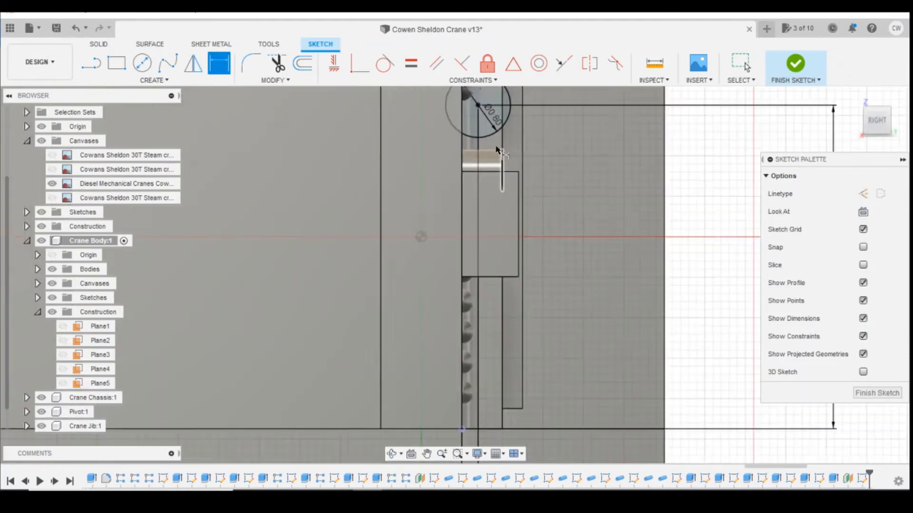
{"action": "key", "text": "Escape"}
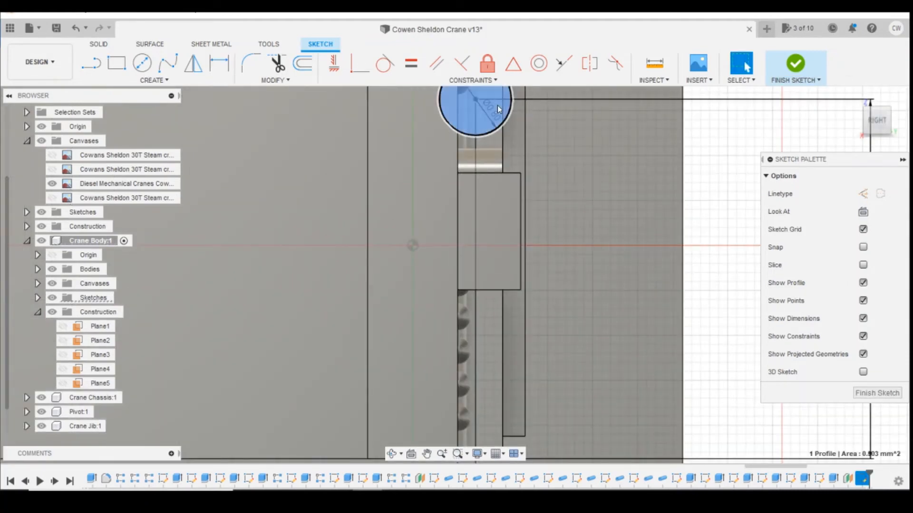
{"action": "right_click", "coordinate": [497, 104]}
{"action": "left_click", "coordinate": [477, 139]}
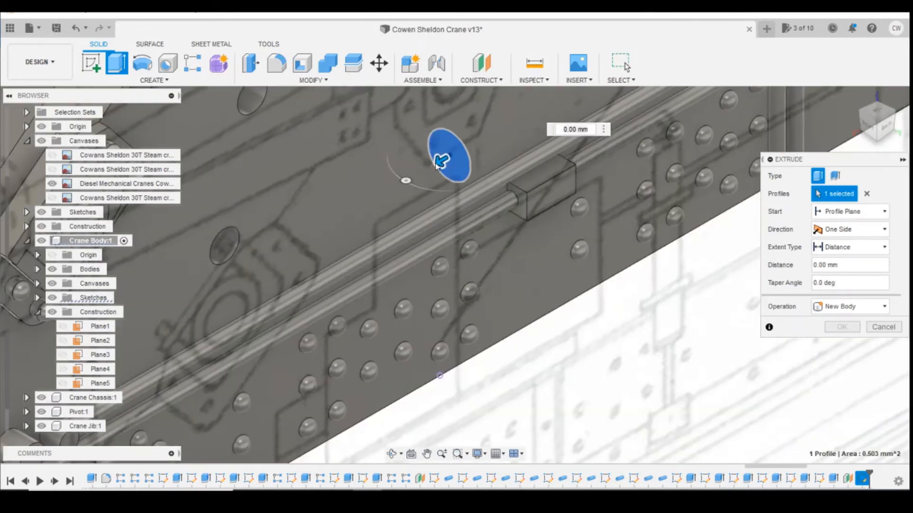
{"action": "left_click_drag", "start_coordinate": [436, 164], "coordinate": [474, 147]}
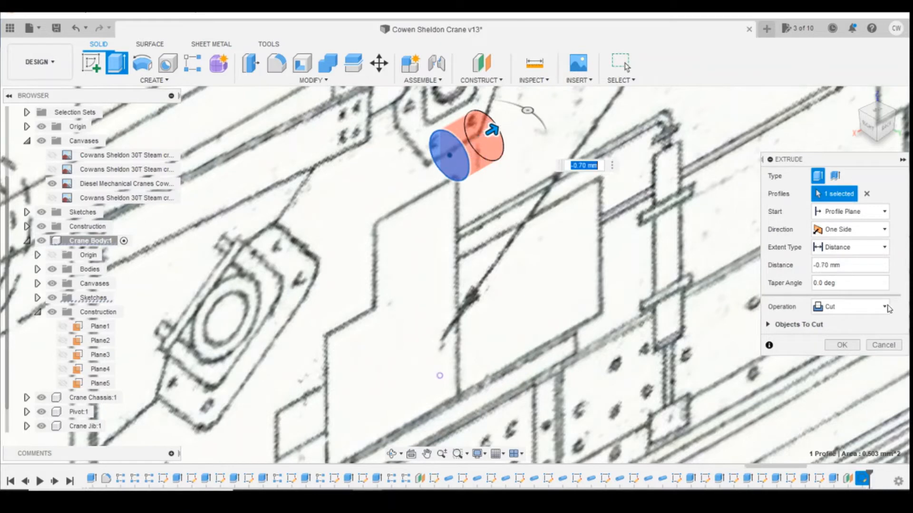
{"action": "left_click", "coordinate": [885, 307]}
{"action": "left_click", "coordinate": [841, 327]}
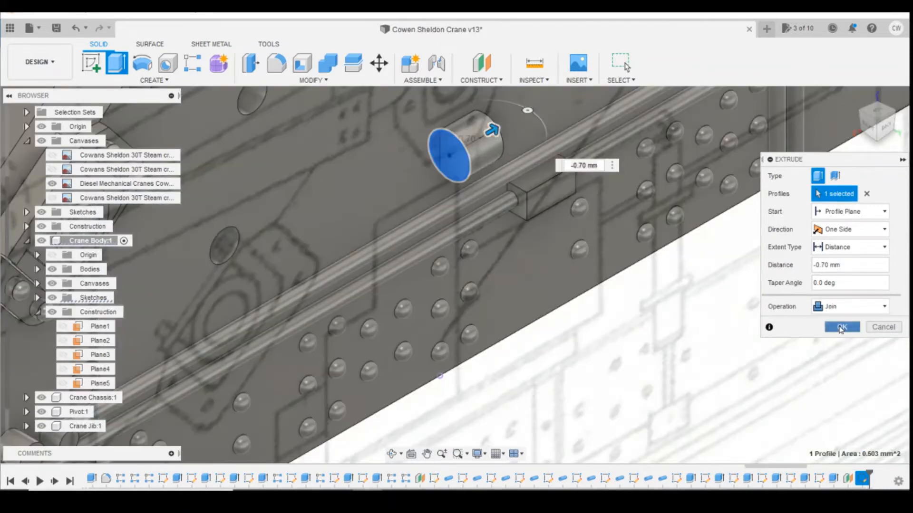
{"action": "left_click", "coordinate": [841, 327]}
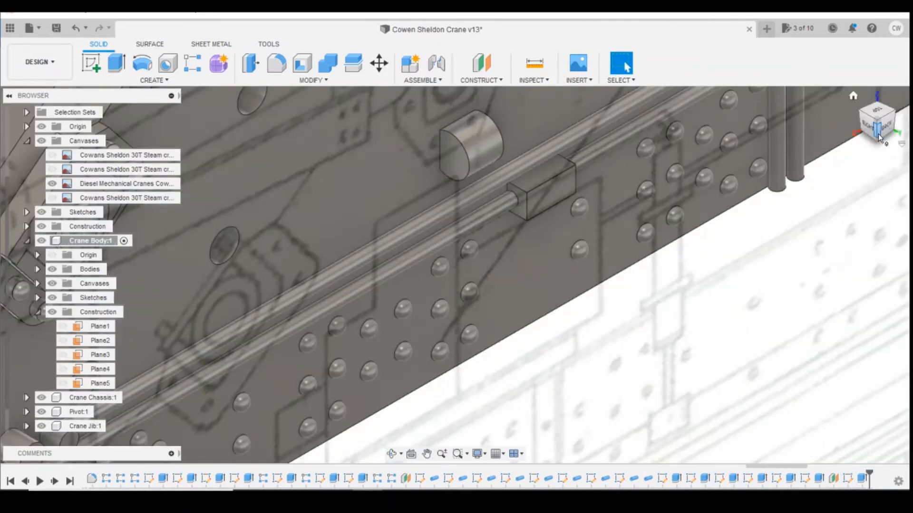
Step: Compare the short cylinder on the side plate with the crane reference photo and examine it from the end and at an angle
{"action": "mouse_move", "coordinate": [881, 137]}
{"action": "left_mouse_down"}
{"action": "mouse_move", "coordinate": [898, 109]}
{"action": "mouse_move", "coordinate": [895, 129]}
{"action": "left_mouse_up"}
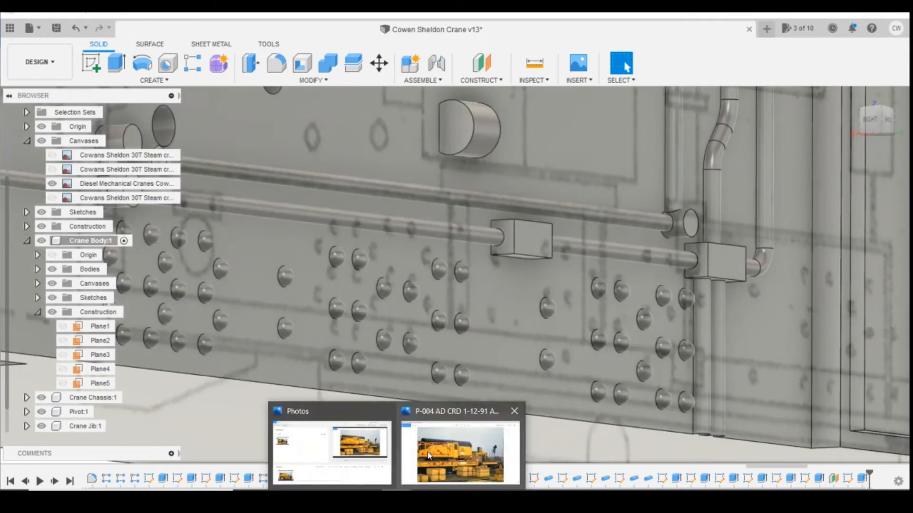
{"action": "left_click", "coordinate": [429, 455]}
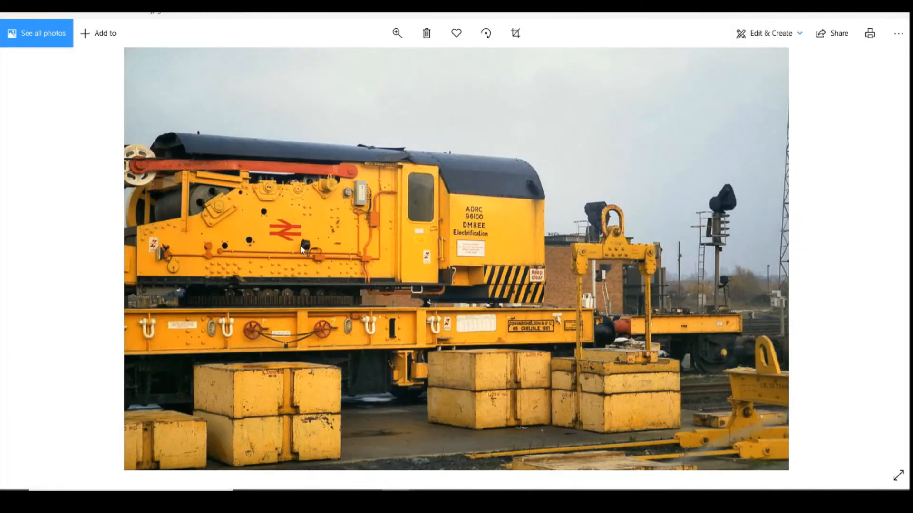
{"action": "key", "text": "alt+Tab"}
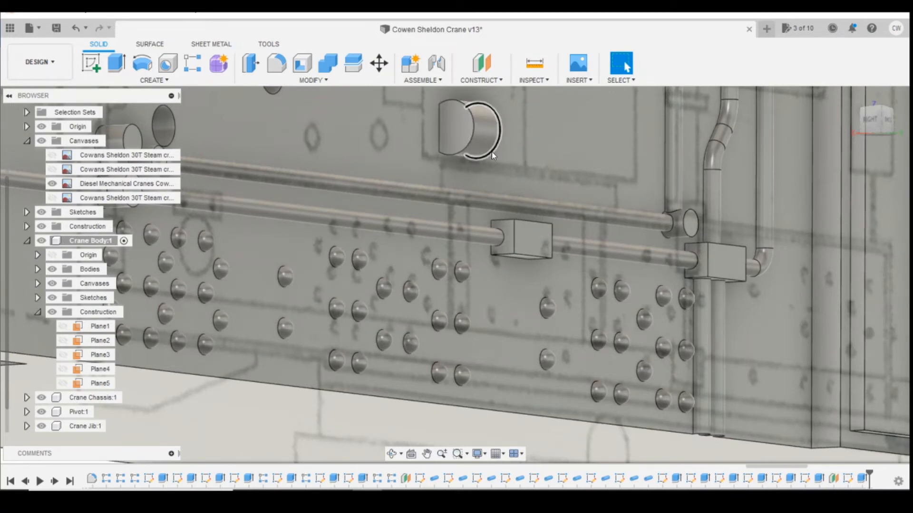
{"action": "left_click", "coordinate": [875, 127]}
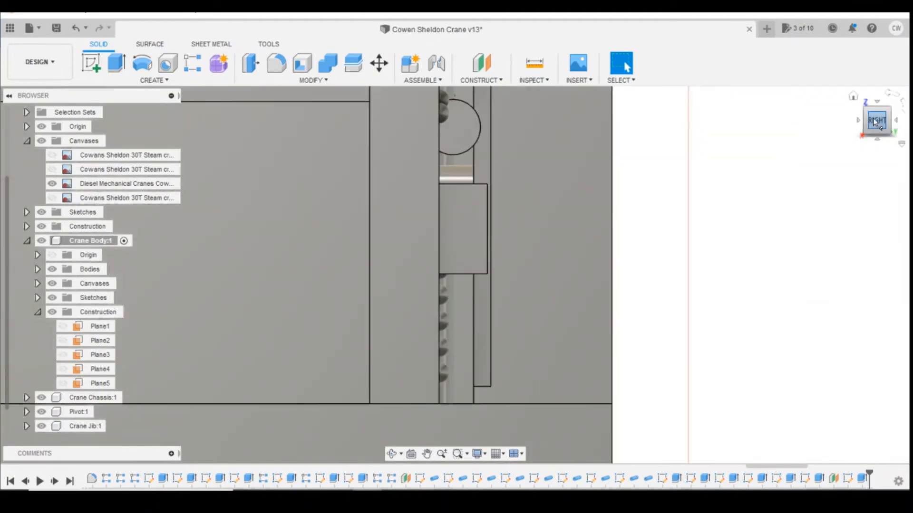
{"action": "middle_click_drag", "start_coordinate": [852, 110], "coordinate": [806, 185], "text": "shift"}
{"action": "scroll", "coordinate": [806, 186], "scroll_direction": "up", "scroll_amount": 5}
{"action": "scroll", "coordinate": [806, 185], "scroll_direction": "down", "scroll_amount": 7}
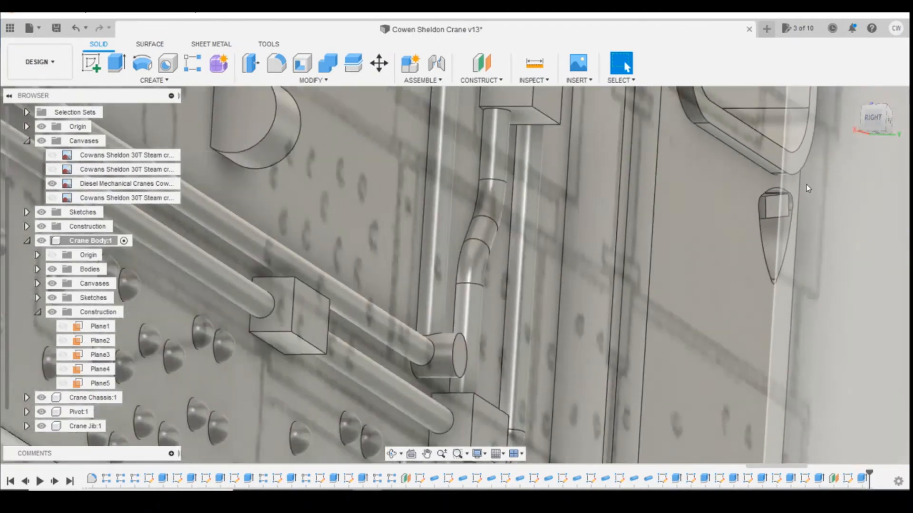
Step: Hide the Diesel Mechanical Cranes canvas and check the side plate details against the crane reference photo
{"action": "left_click", "coordinate": [883, 127]}
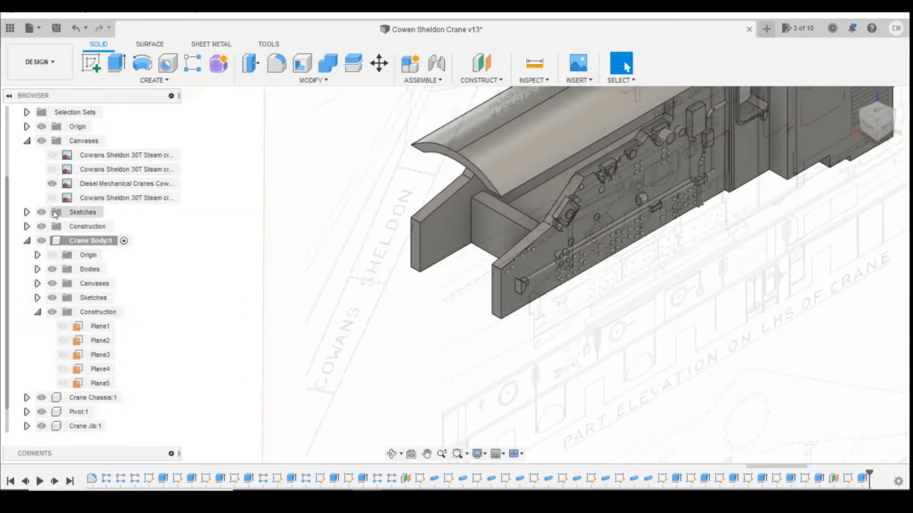
{"action": "left_click", "coordinate": [52, 183]}
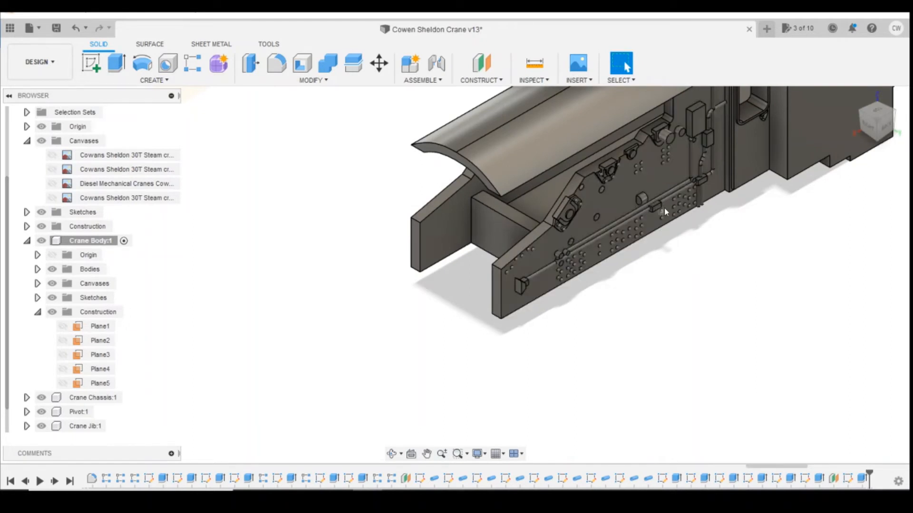
{"action": "mouse_move", "coordinate": [397, 499]}
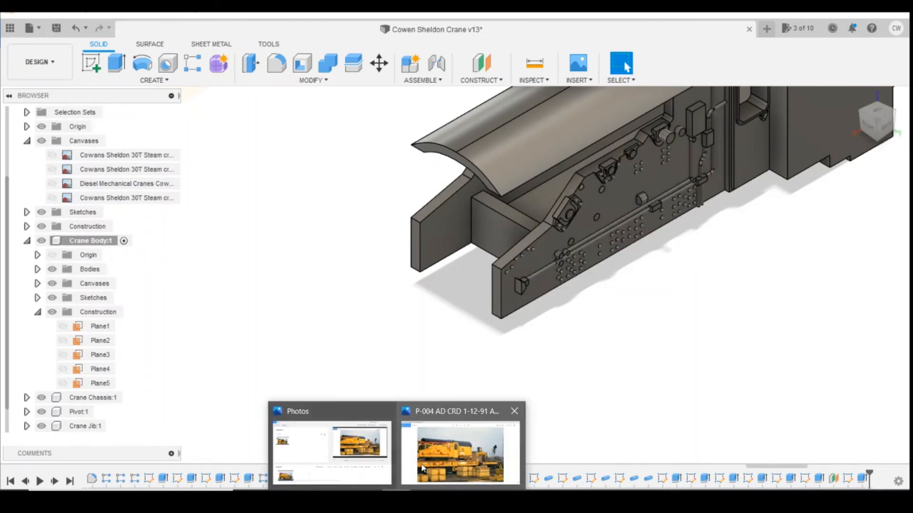
{"action": "left_click", "coordinate": [452, 452]}
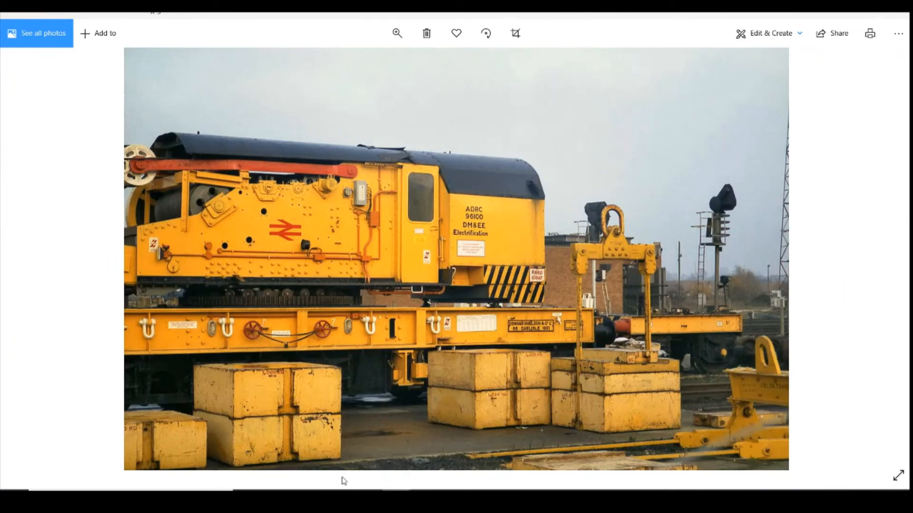
{"action": "left_click", "coordinate": [842, 7]}
Step: Start a sketch on the side plate's outer face and draw a 0.8 mm diameter circle below the flared fitting at the pipe's end
{"action": "left_click", "coordinate": [888, 125]}
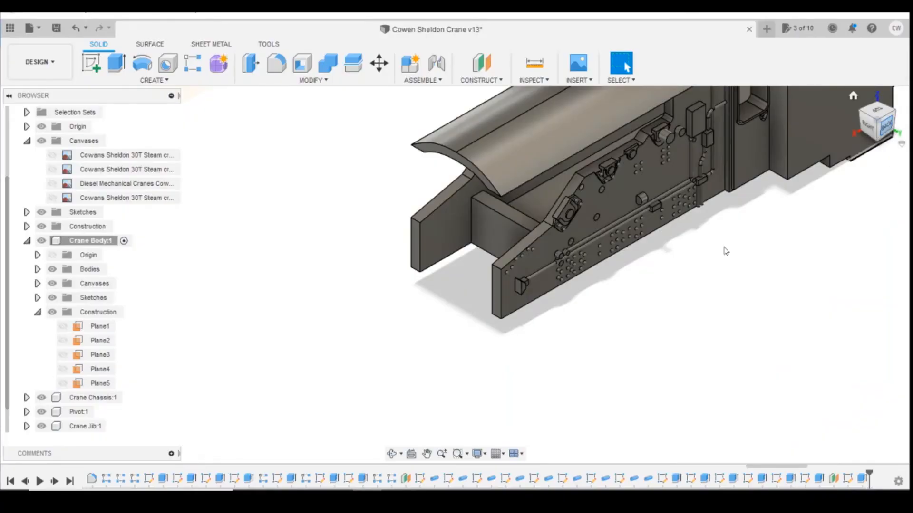
{"action": "scroll", "coordinate": [432, 235], "scroll_direction": "up", "scroll_amount": 4}
{"action": "left_click", "coordinate": [92, 65]}
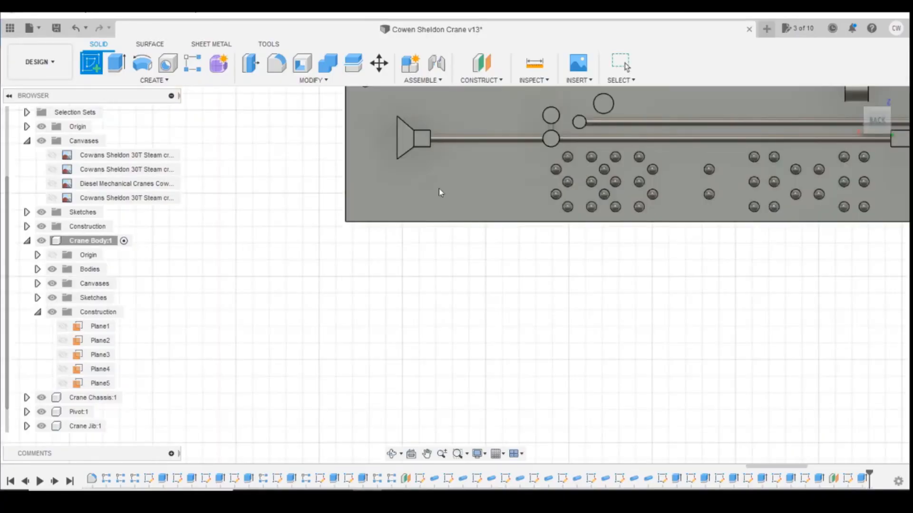
{"action": "left_click", "coordinate": [439, 188]}
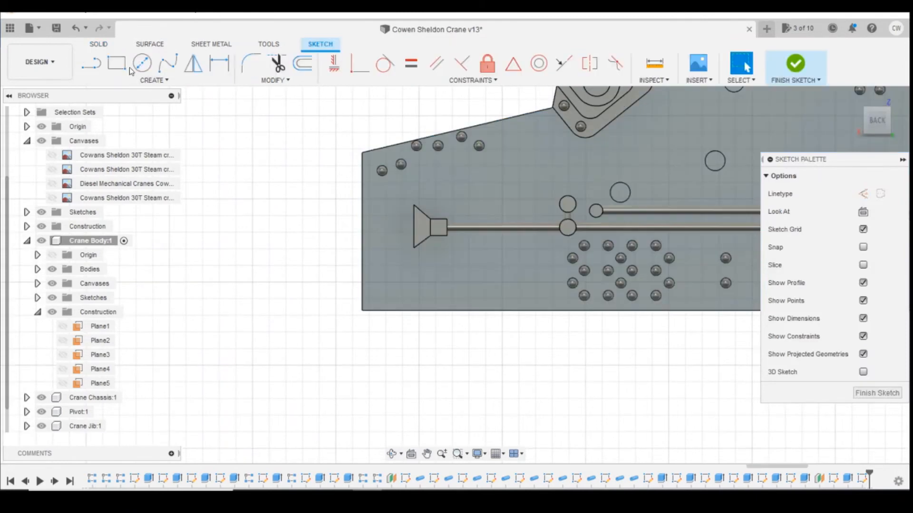
{"action": "left_click", "coordinate": [142, 63]}
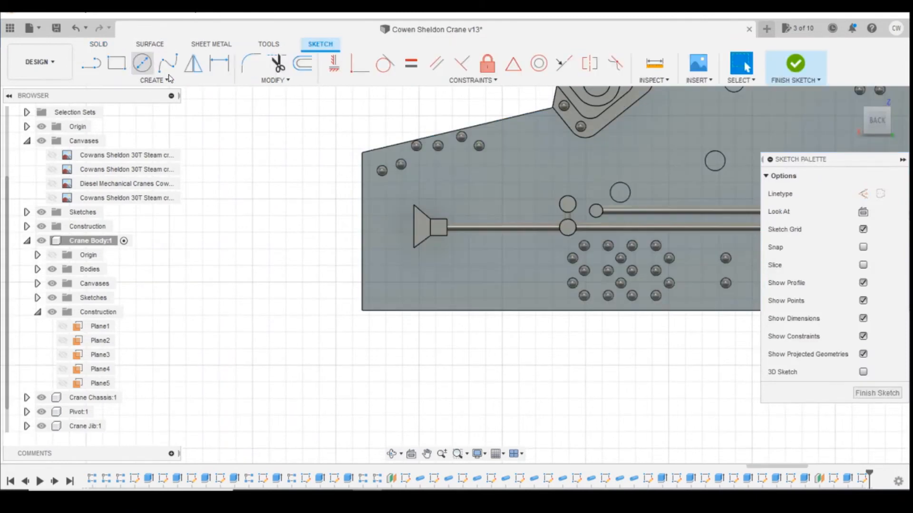
{"action": "left_click", "coordinate": [462, 264]}
{"action": "type", "text": "06"}
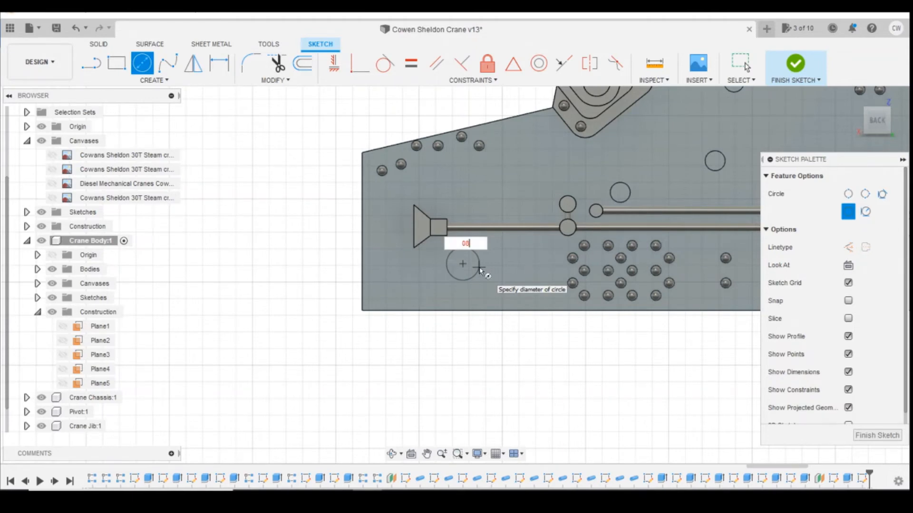
{"action": "key", "text": "Return"}
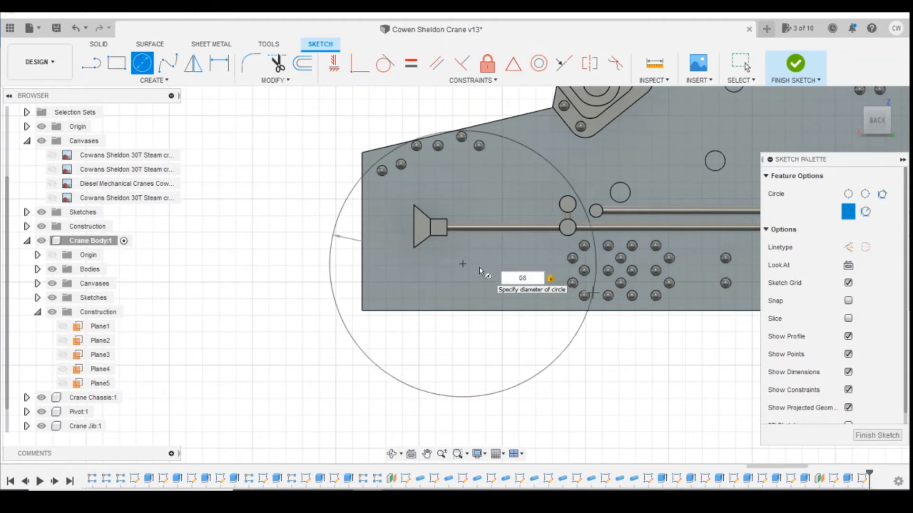
{"action": "key", "text": "Return"}
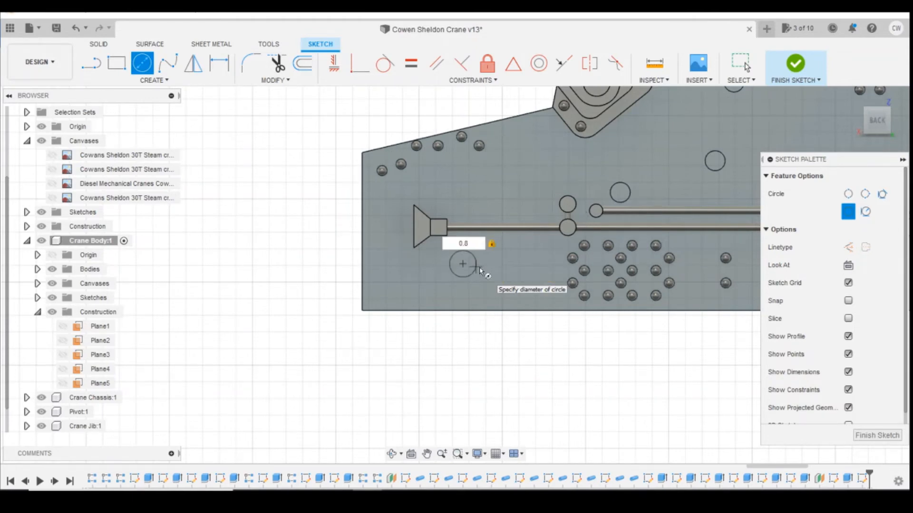
Step: Dimension the circle's centre 1.4 mm above the side plate's lower edge
{"action": "key", "text": "d"}
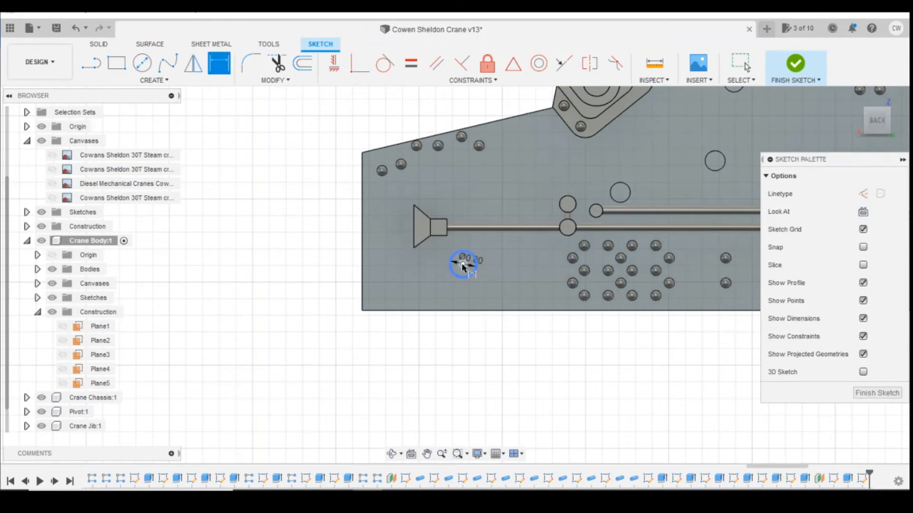
{"action": "left_click", "coordinate": [462, 265]}
{"action": "left_click", "coordinate": [465, 311]}
{"action": "left_click", "coordinate": [468, 290]}
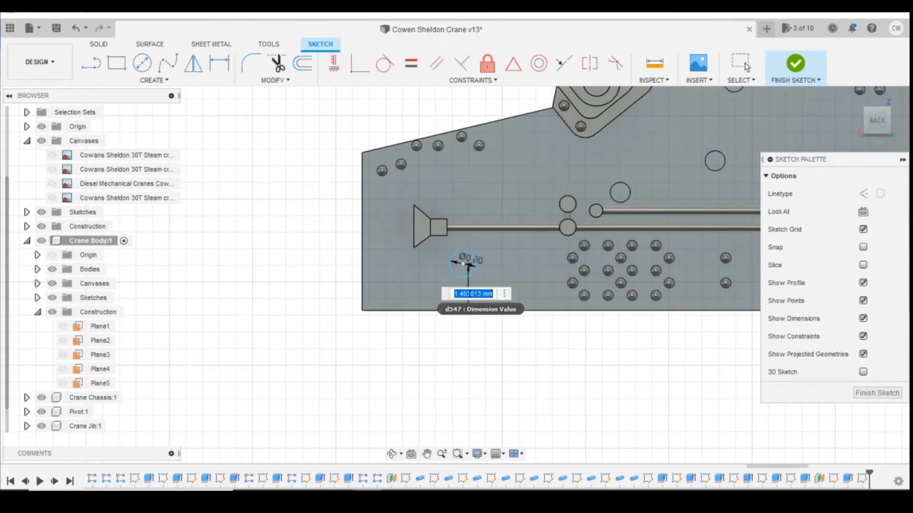
{"action": "type", "text": "1.4"}
{"action": "key", "text": "Return"}
Step: Dimension the circle's centre 3 mm horizontally from the side plate's end edge
{"action": "left_click", "coordinate": [463, 264]}
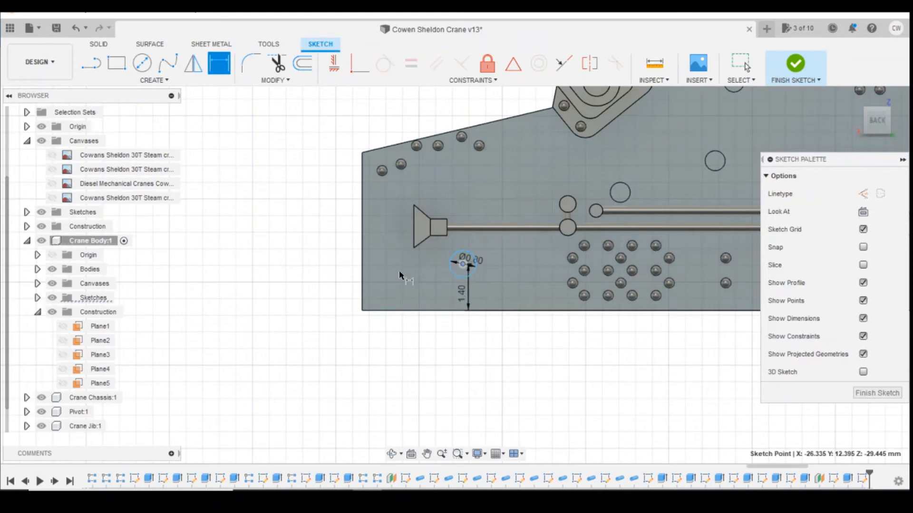
{"action": "left_click", "coordinate": [362, 266]}
{"action": "left_click", "coordinate": [415, 284]}
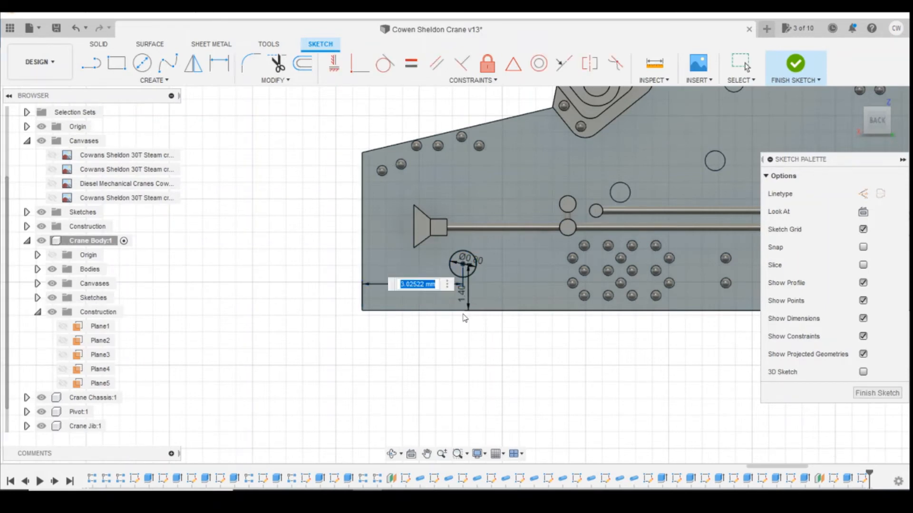
{"action": "type", "text": "3"}
{"action": "key", "text": "Return"}
Step: Extrude the 0.8 mm circle profile by 0.1 mm from the side plate
{"action": "scroll", "coordinate": [461, 266], "scroll_direction": "up", "scroll_amount": 4}
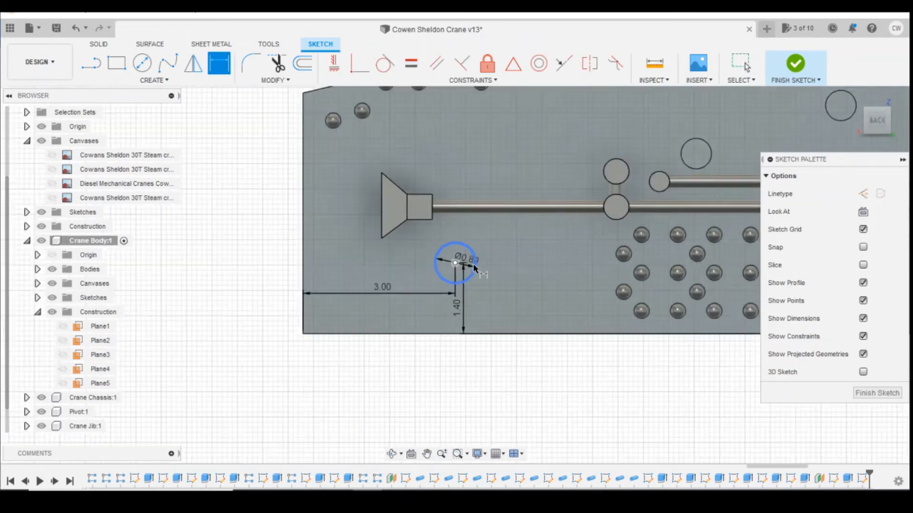
{"action": "key", "text": "Escape"}
{"action": "right_click", "coordinate": [455, 252]}
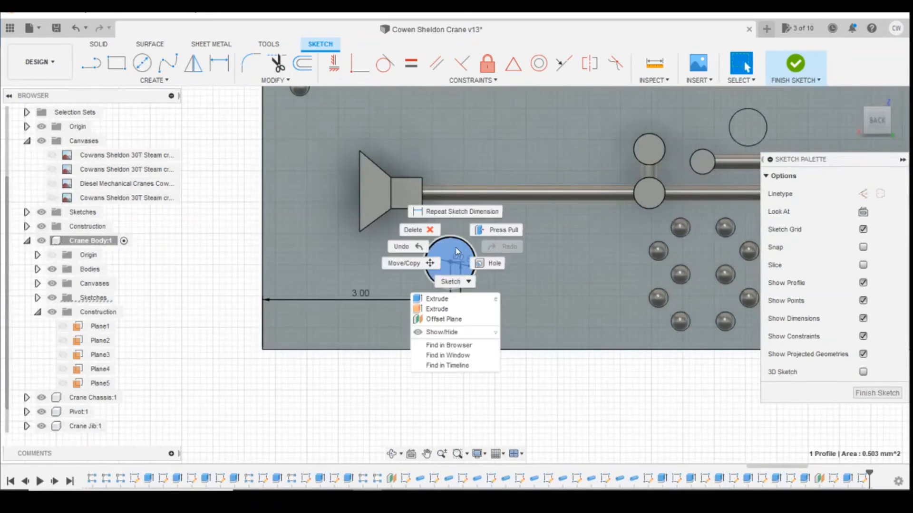
{"action": "left_click", "coordinate": [454, 298]}
{"action": "type", "text": "0.1"}
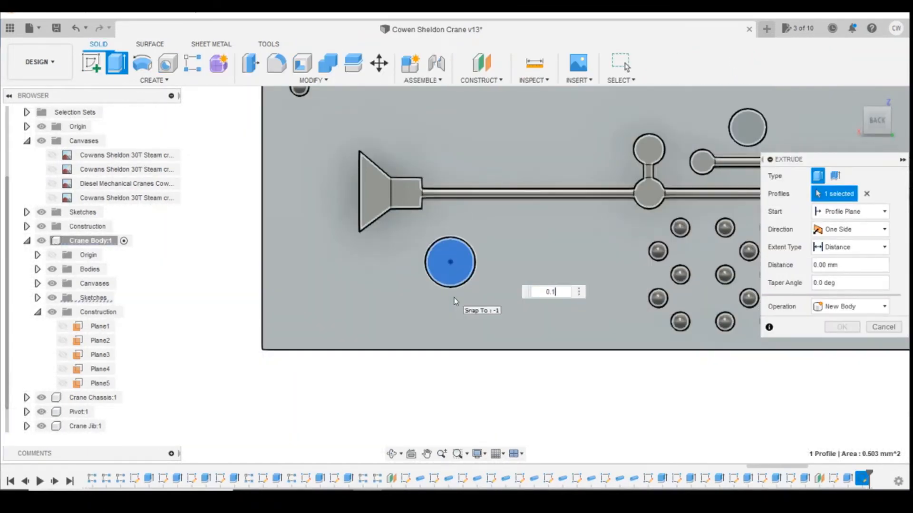
{"action": "key", "text": "Return"}
Step: Check the crane reference photo and sketch a 0.6 mm diameter circle on the narrow panel beside the cab door, just above the horizontal pipe
{"action": "scroll", "coordinate": [378, 292], "scroll_direction": "down", "scroll_amount": 5}
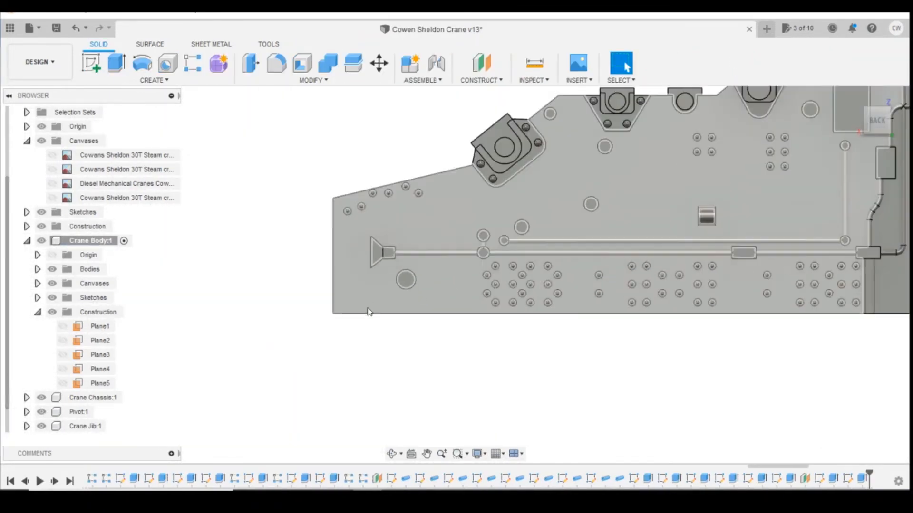
{"action": "scroll", "coordinate": [368, 311], "scroll_direction": "down", "scroll_amount": 4}
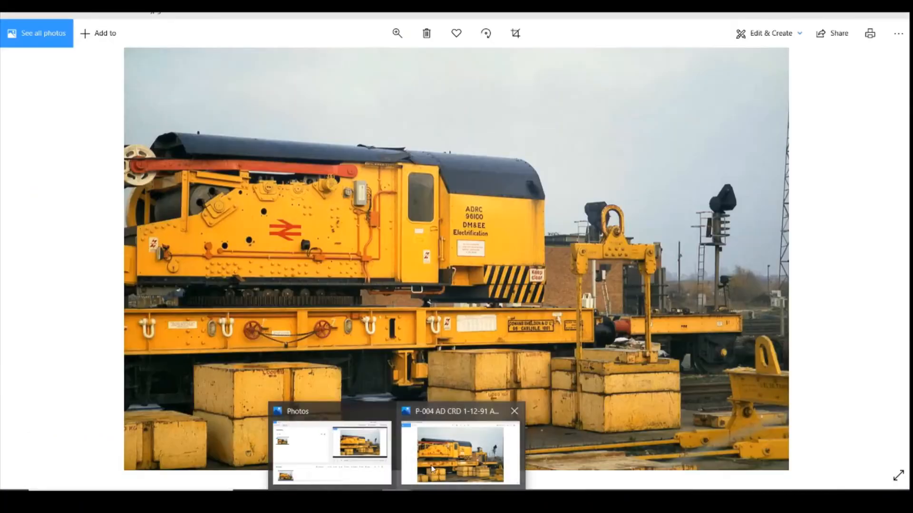
{"action": "left_click", "coordinate": [459, 445]}
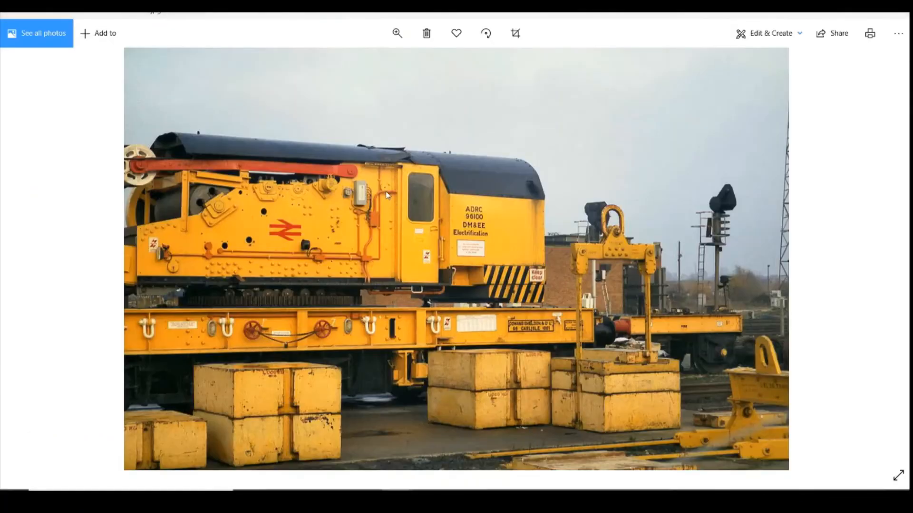
{"action": "left_click", "coordinate": [397, 501]}
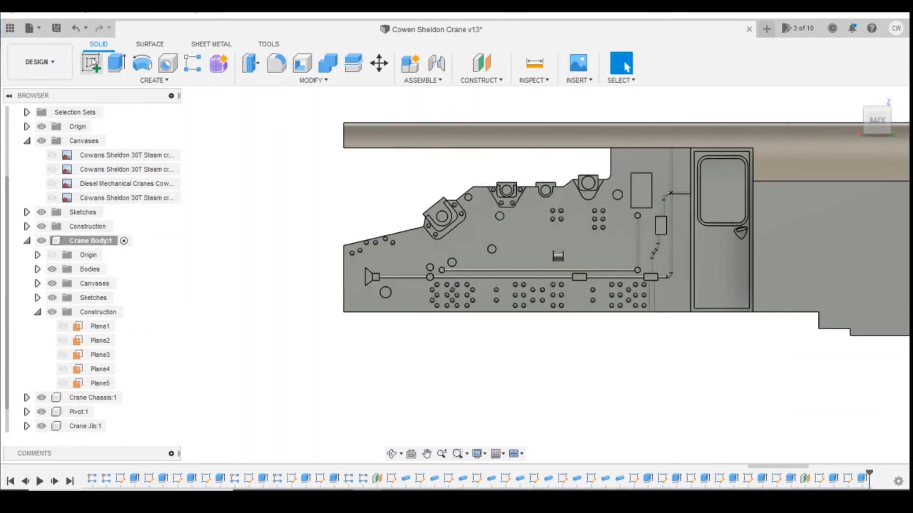
{"action": "left_click", "coordinate": [91, 63]}
{"action": "left_click", "coordinate": [681, 181]}
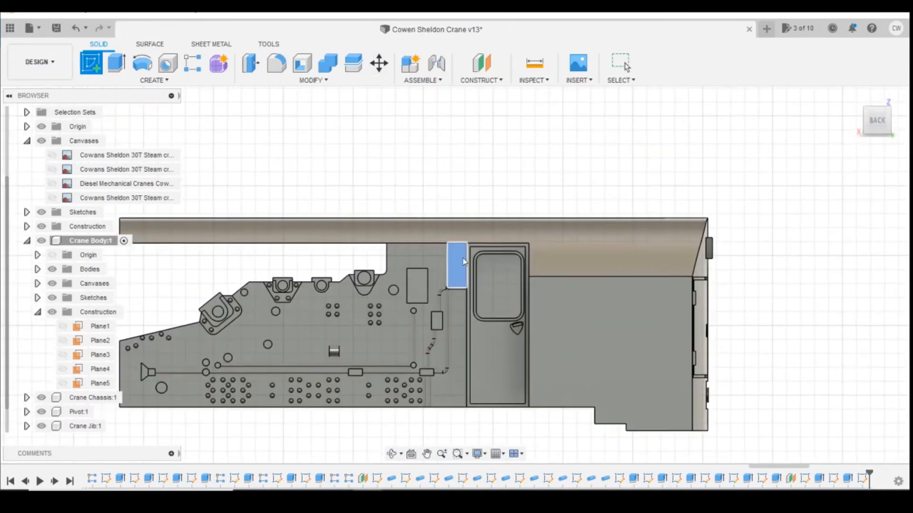
{"action": "left_click", "coordinate": [141, 63]}
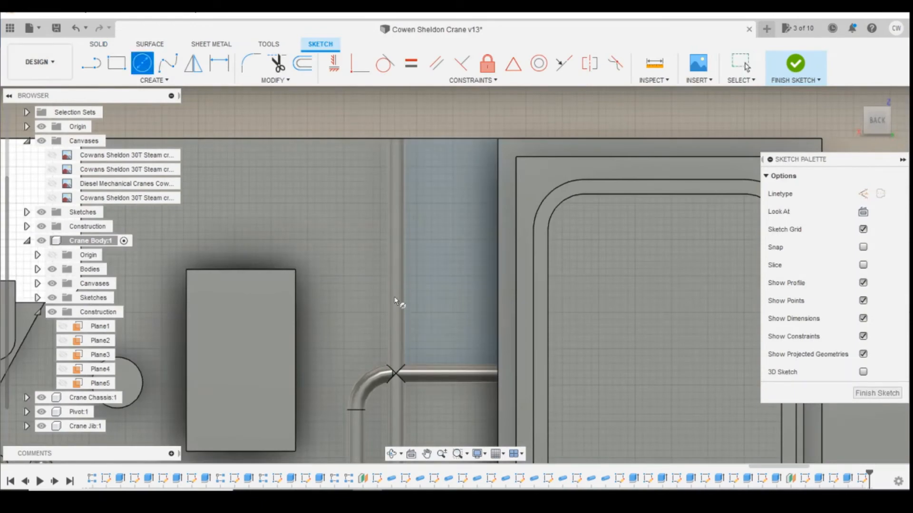
{"action": "left_click", "coordinate": [436, 485]}
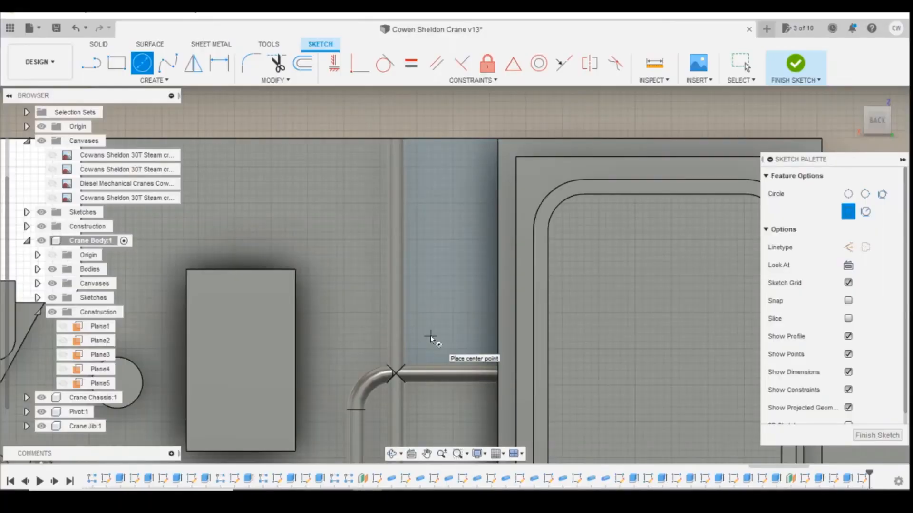
{"action": "left_click", "coordinate": [432, 339]}
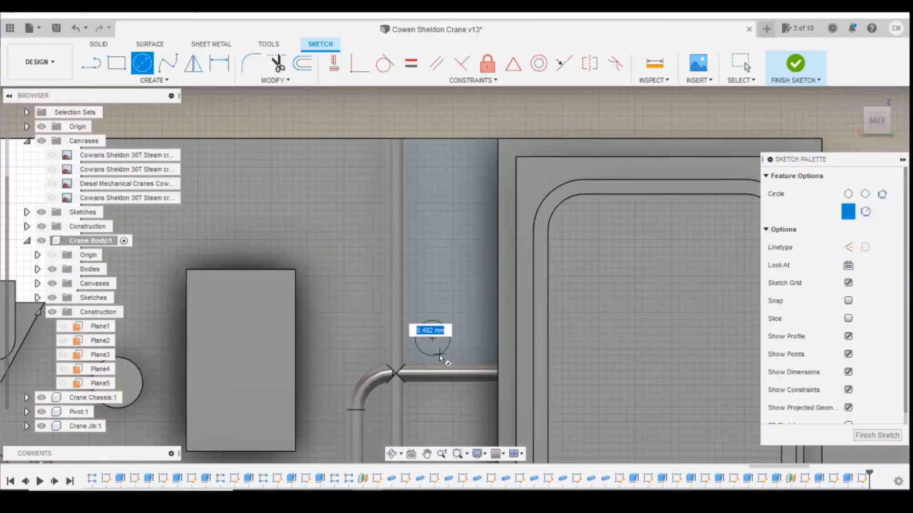
{"action": "type", "text": "0.6"}
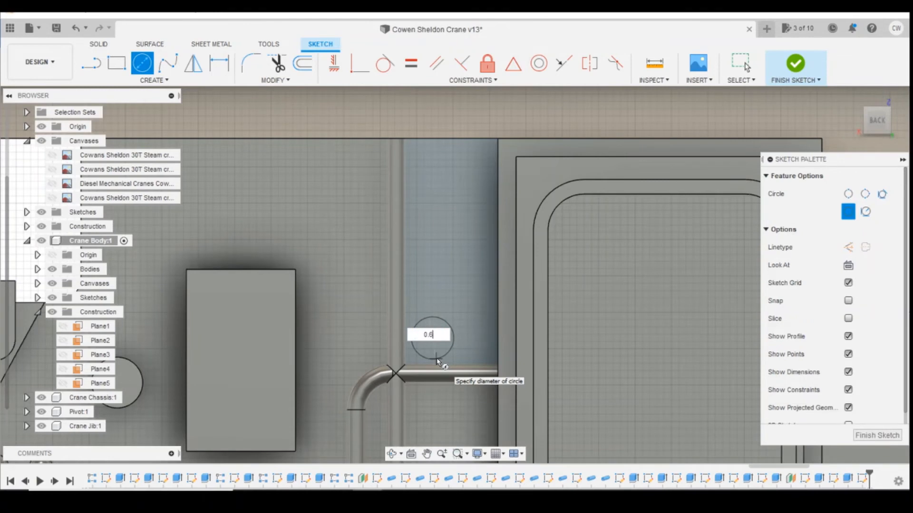
{"action": "key", "text": "Return"}
{"action": "key", "text": "Escape"}
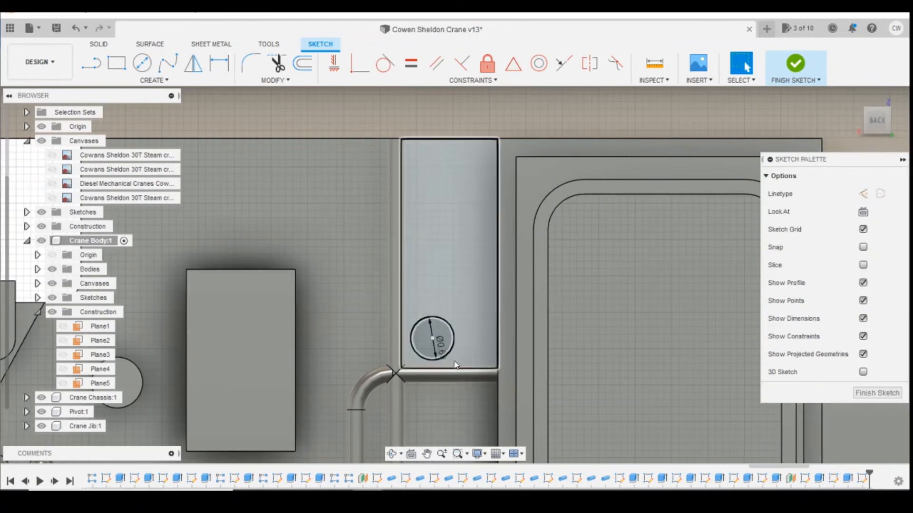
Step: Dimension the circle's centre 1.9 mm horizontally from the nearest upper corner of the rectangular box
{"action": "key", "text": "d"}
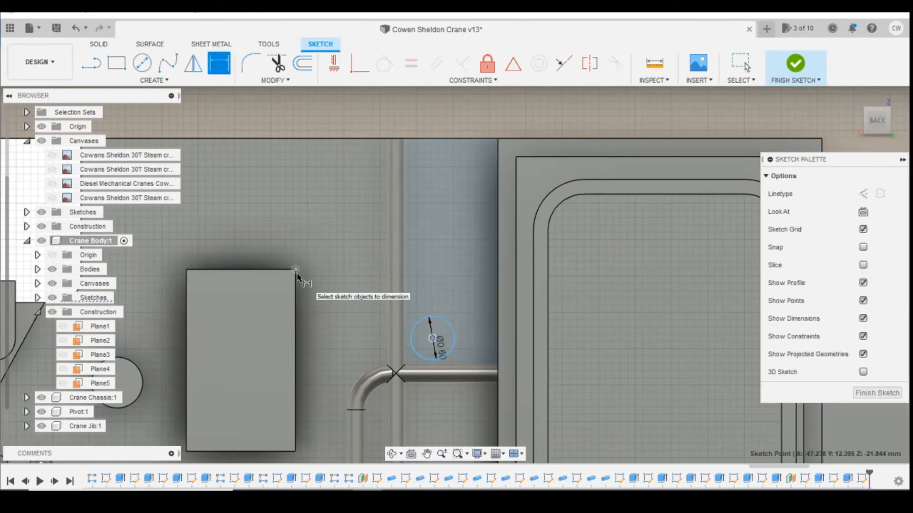
{"action": "left_click", "coordinate": [295, 270]}
{"action": "left_click", "coordinate": [432, 338]}
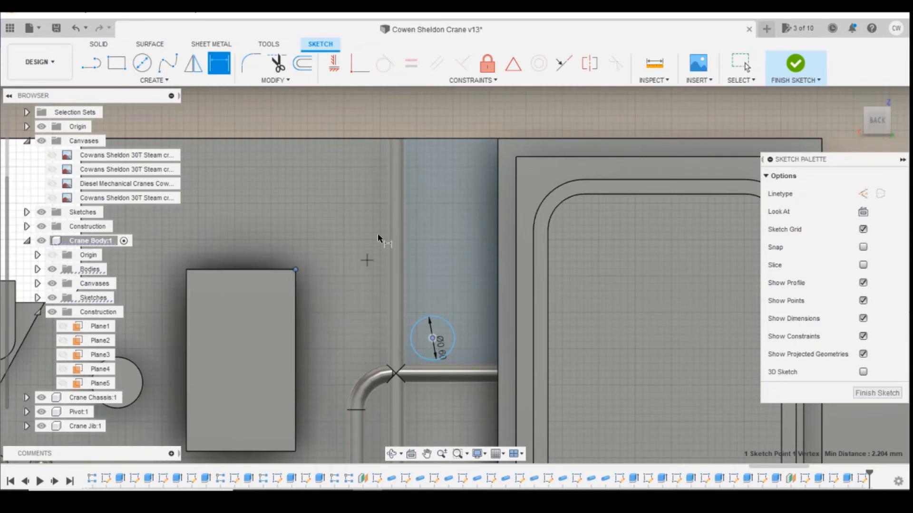
{"action": "left_click", "coordinate": [396, 213]}
{"action": "type", "text": "1.9"}
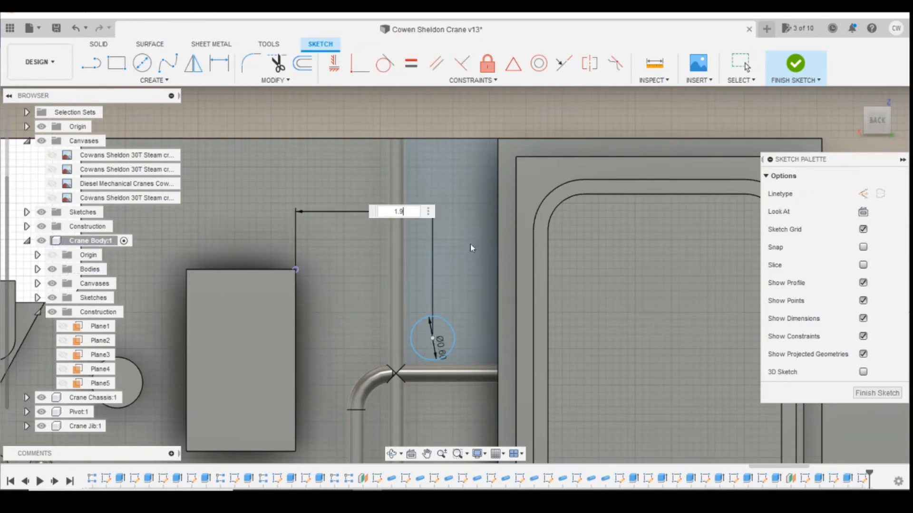
{"action": "key", "text": "Return"}
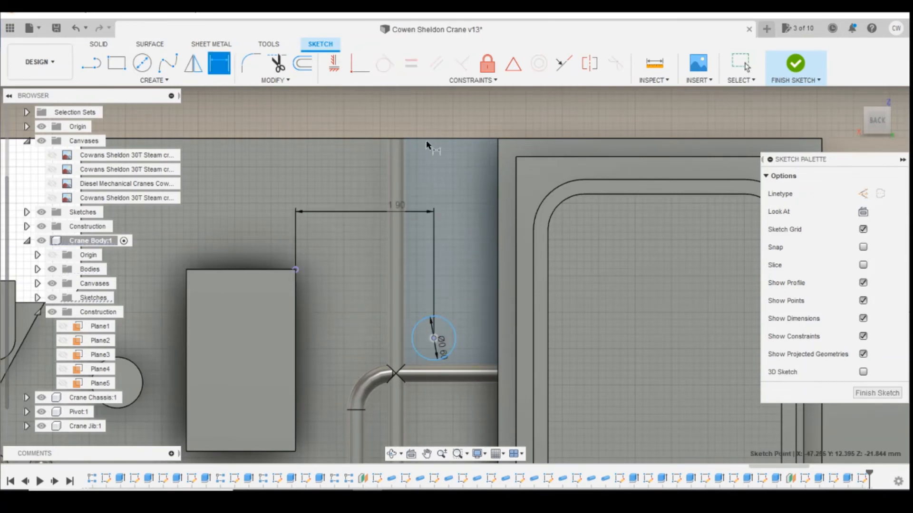
Step: Dimension the circle's centre 2.75 mm below the panel's upper edge
{"action": "left_click", "coordinate": [427, 140]}
{"action": "left_click", "coordinate": [456, 270]}
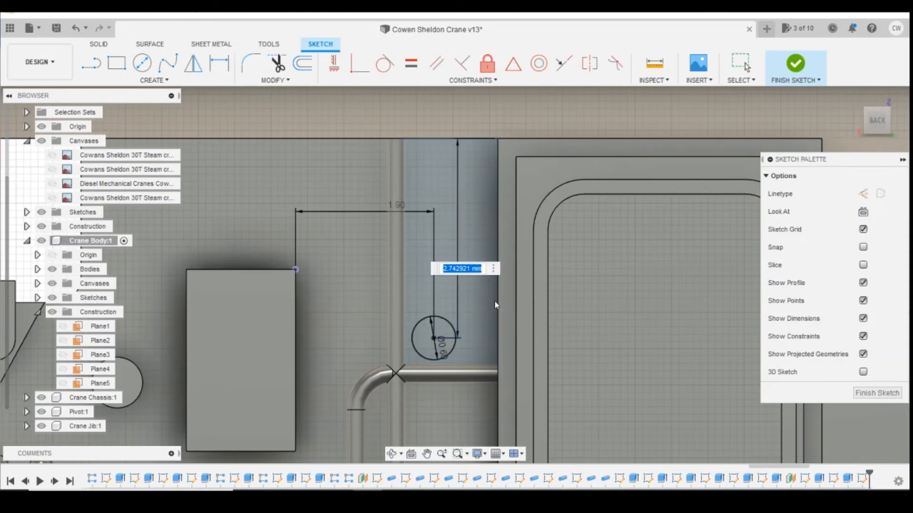
{"action": "type", "text": "2.75"}
{"action": "key", "text": "Return"}
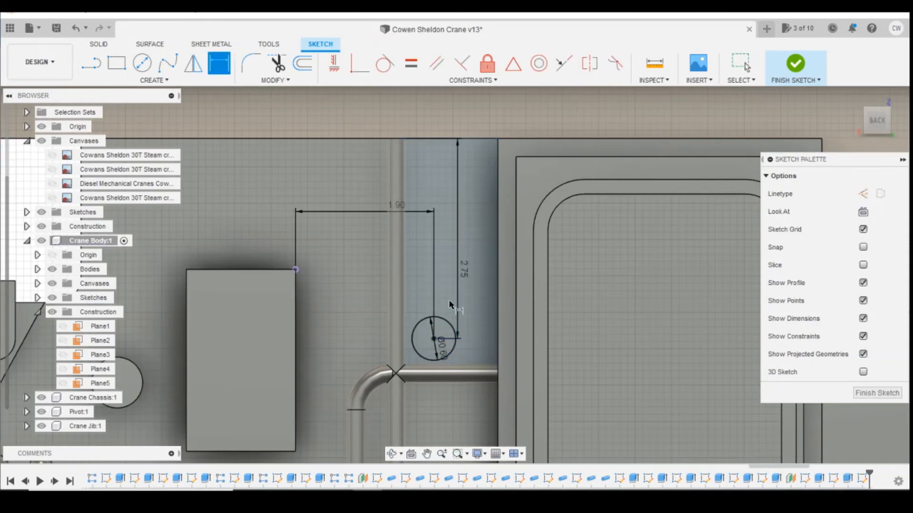
Step: Extrude the 0.6 mm circle profile on the narrow panel beside the cab door, just above the horizontal pipe
{"action": "scroll", "coordinate": [449, 305], "scroll_direction": "up", "scroll_amount": 3}
{"action": "key", "text": "Escape"}
{"action": "right_click", "coordinate": [441, 335]}
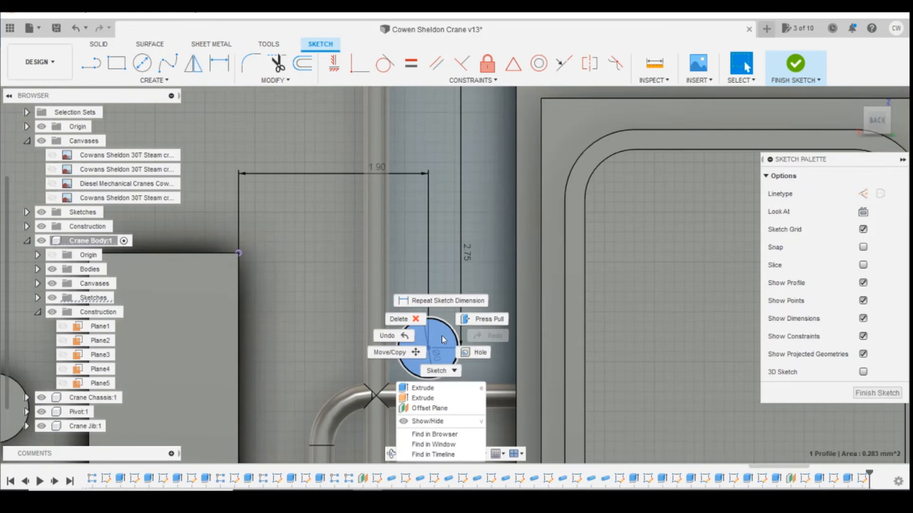
{"action": "left_click", "coordinate": [424, 398]}
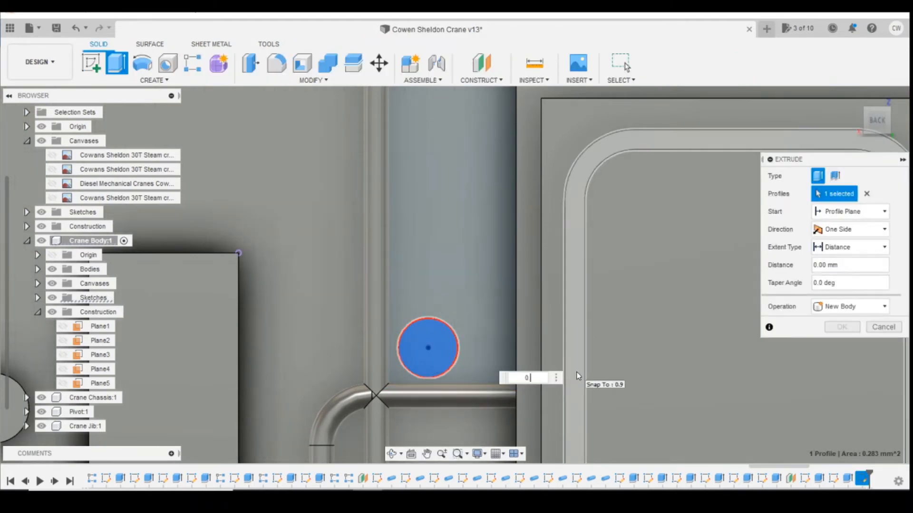
{"action": "key", "text": "Escape"}
{"action": "scroll", "coordinate": [404, 292], "scroll_direction": "down", "scroll_amount": 5}
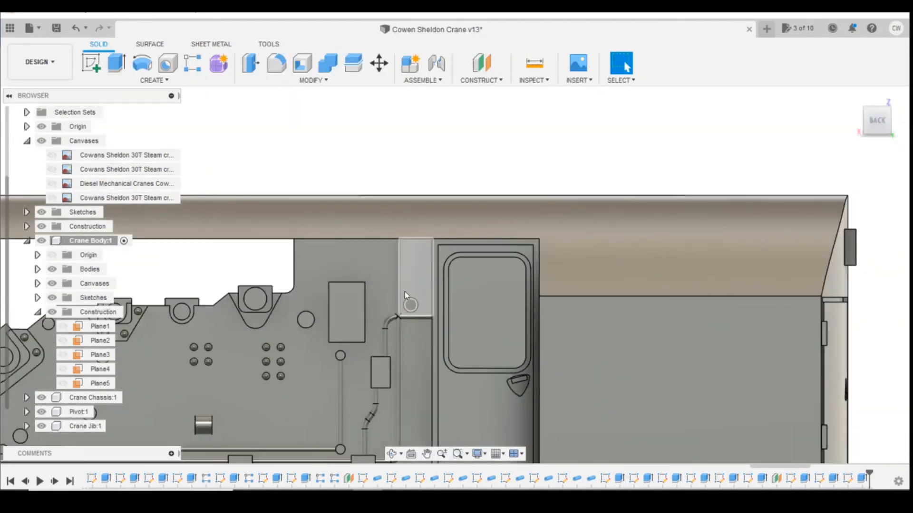
{"action": "scroll", "coordinate": [404, 292], "scroll_direction": "down", "scroll_amount": 3}
{"action": "scroll", "coordinate": [489, 244], "scroll_direction": "up", "scroll_amount": 1}
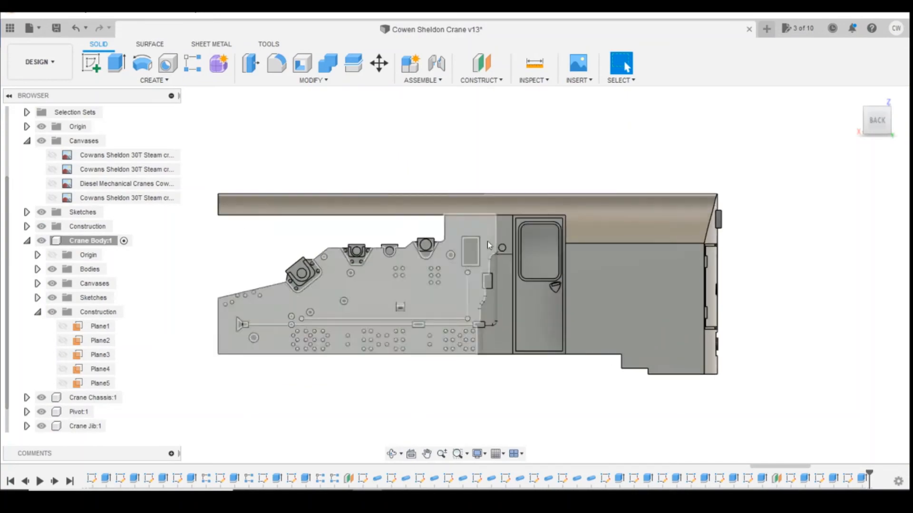
Step: Browse the crane reference photos to examine the side and lower edge of the rear body behind the cab door
{"action": "key", "text": "alt+Tab"}
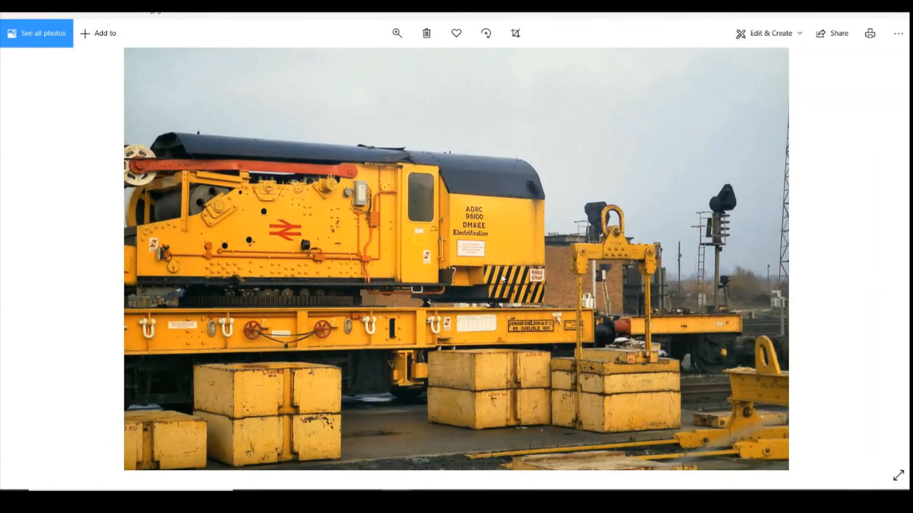
{"action": "key", "text": "Right"}
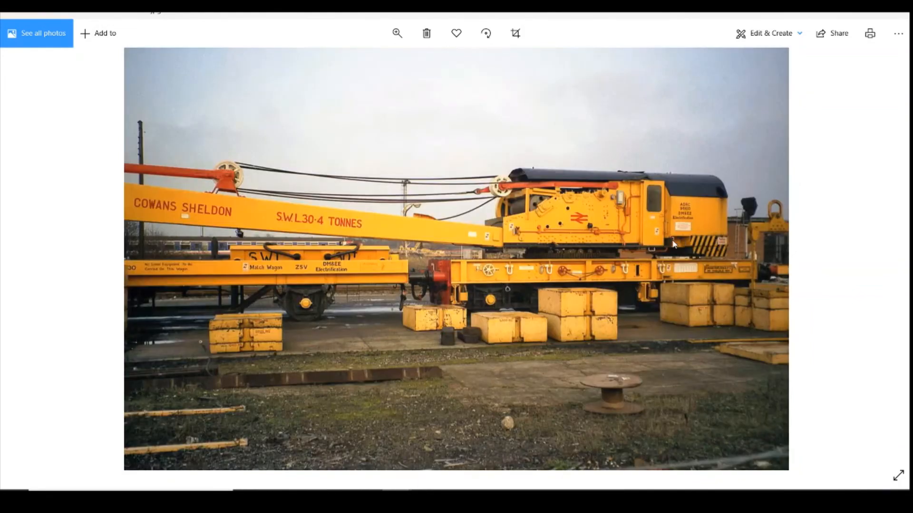
{"action": "key", "text": "Right"}
{"action": "key", "text": "Right"}
{"action": "key", "text": "Right"}
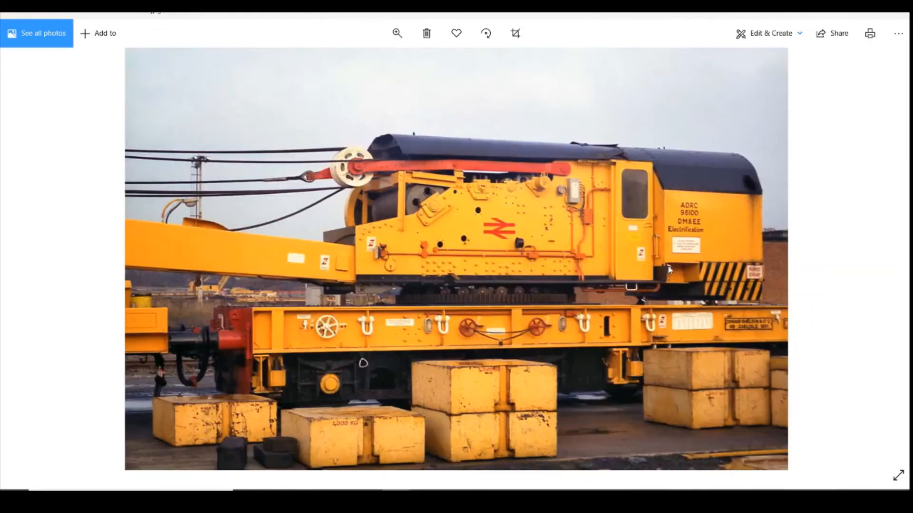
{"action": "key", "text": "Right"}
{"action": "key", "text": "Right"}
{"action": "key", "text": "Right"}
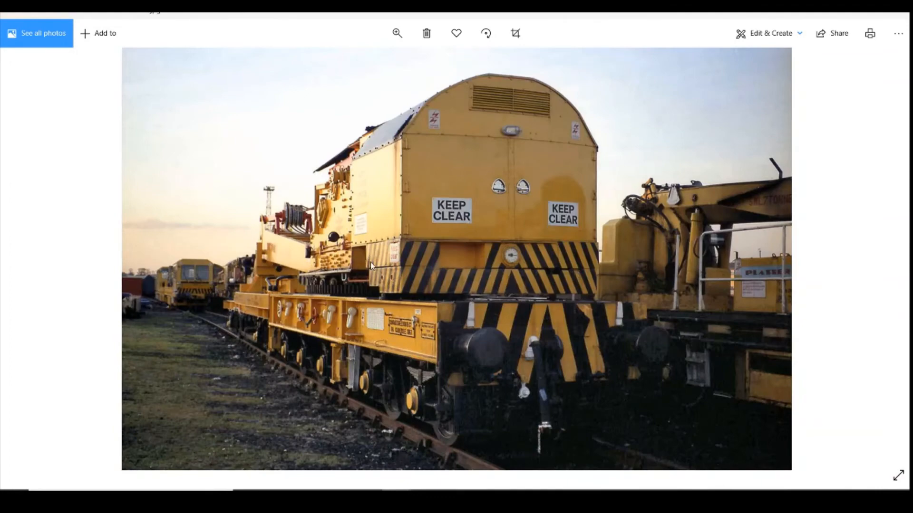
{"action": "key", "text": "Right"}
{"action": "key", "text": "Right"}
{"action": "key", "text": "Right"}
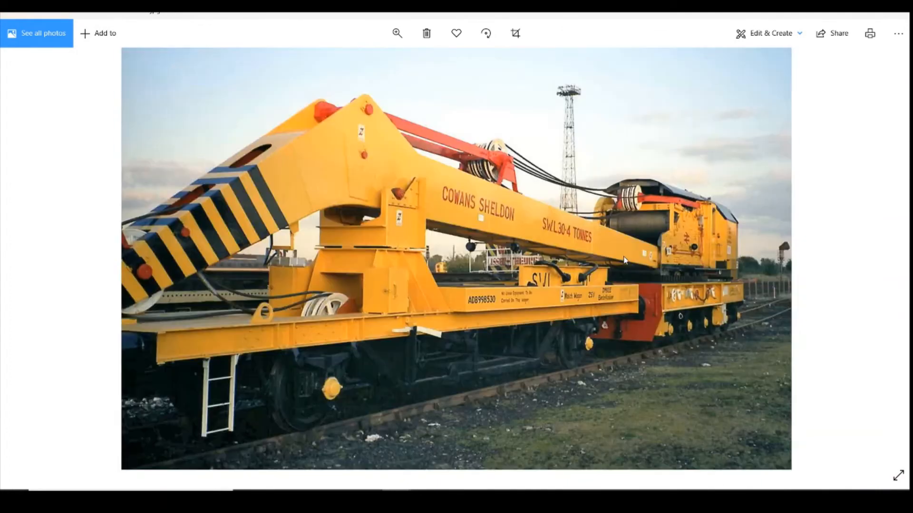
{"action": "key", "text": "Right"}
{"action": "key", "text": "Right"}
{"action": "key", "text": "Right"}
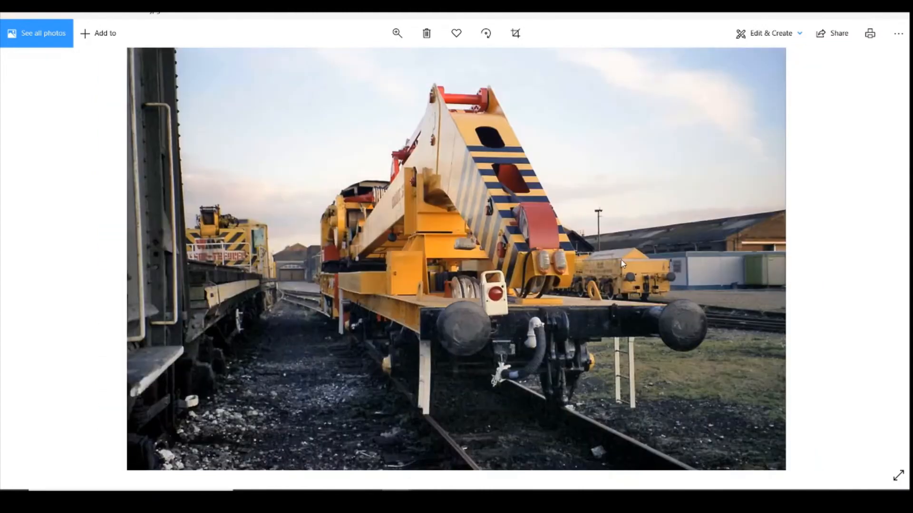
{"action": "key", "text": "Right"}
{"action": "key", "text": "Right"}
{"action": "key", "text": "Right"}
{"action": "key", "text": "Right"}
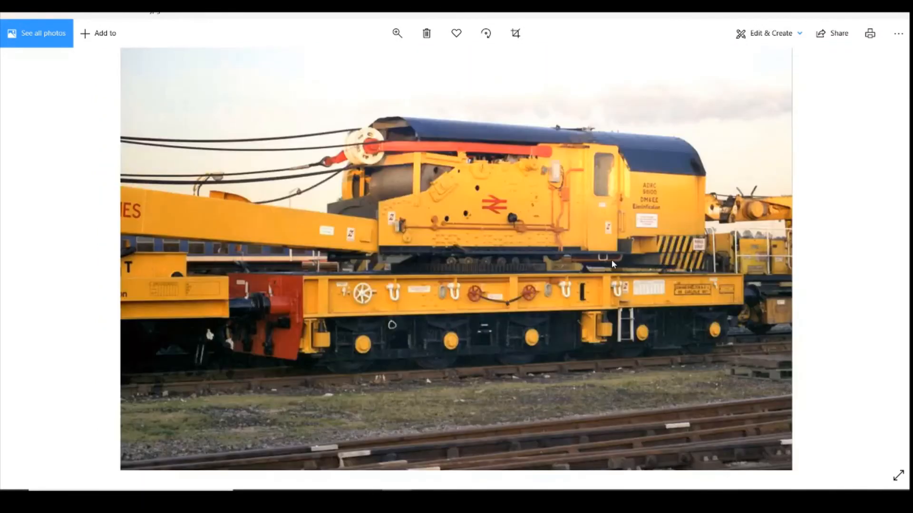
{"action": "key", "text": "Right"}
{"action": "key", "text": "Right"}
{"action": "key", "text": "Right"}
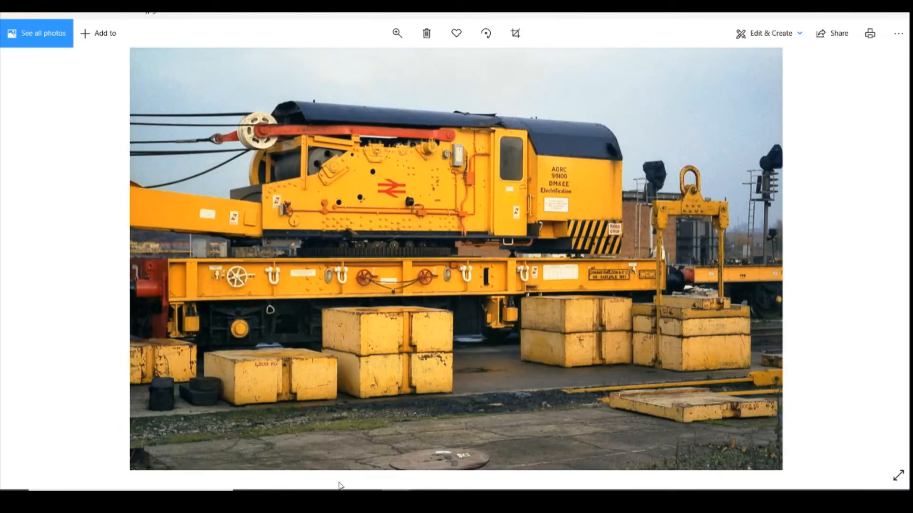
{"action": "key", "text": "alt+Tab"}
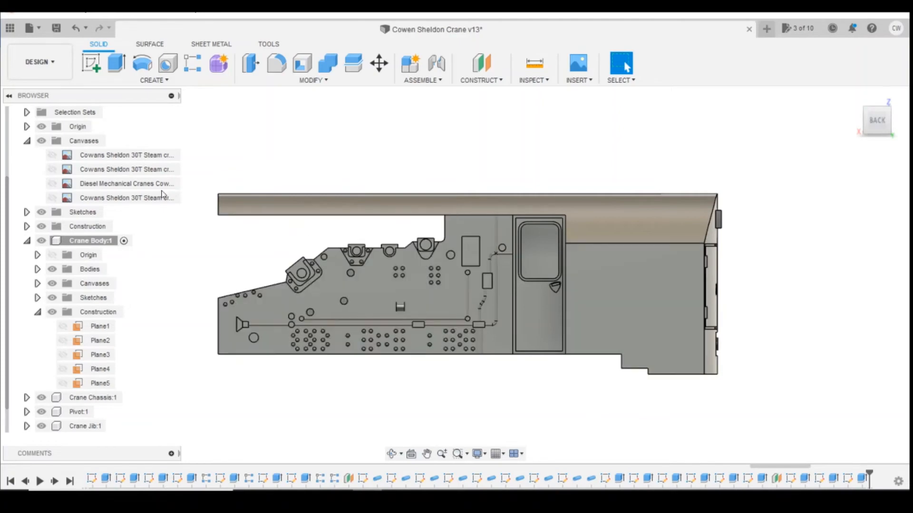
Step: Start a sketch on the body's side face behind the cab door and compare its lower edge with the reference photo
{"action": "left_click", "coordinate": [29, 28]}
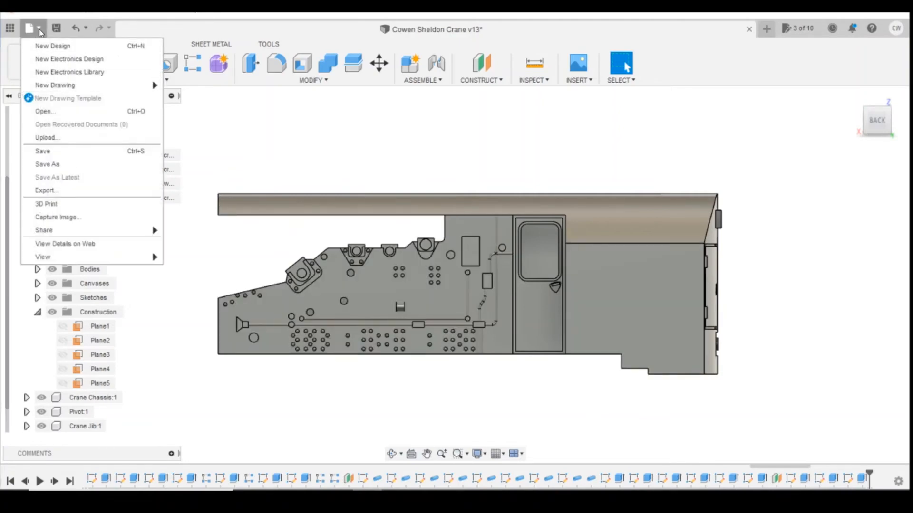
{"action": "left_click", "coordinate": [30, 28]}
{"action": "left_click", "coordinate": [90, 63]}
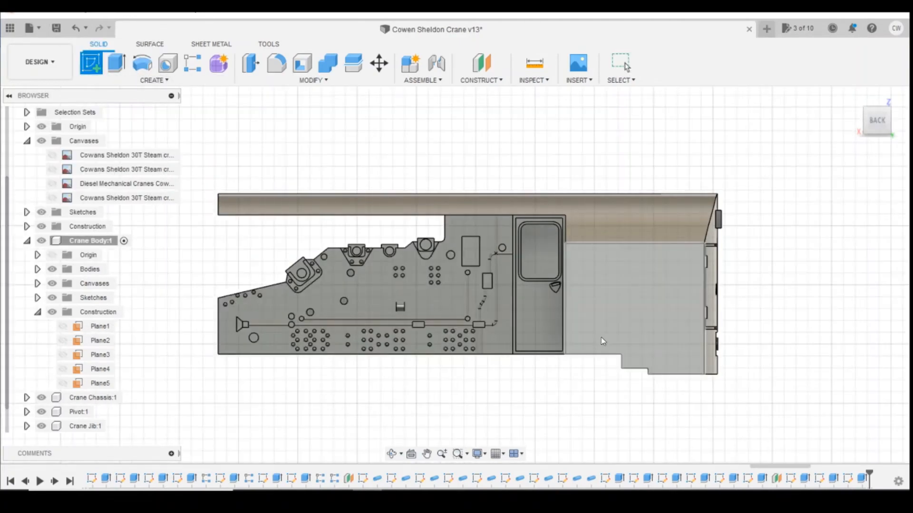
{"action": "left_click", "coordinate": [604, 352]}
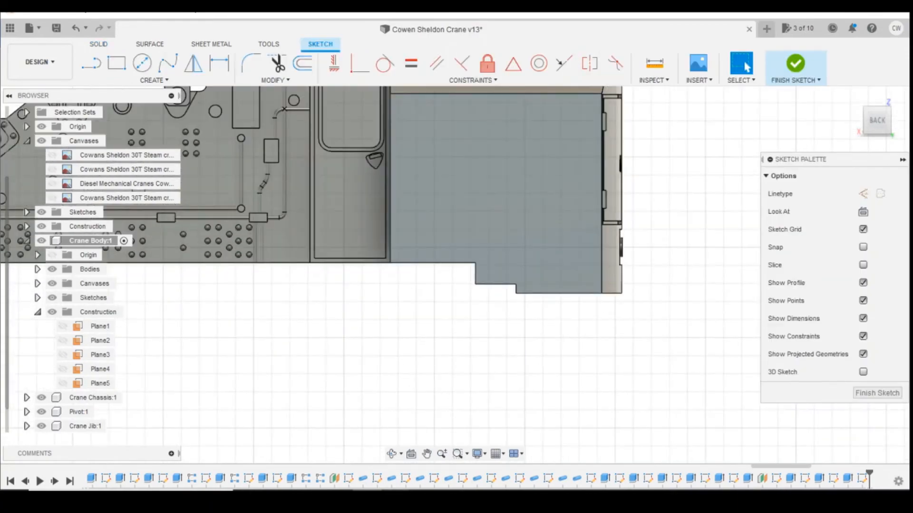
{"action": "mouse_move", "coordinate": [468, 487]}
{"action": "left_click", "coordinate": [469, 454]}
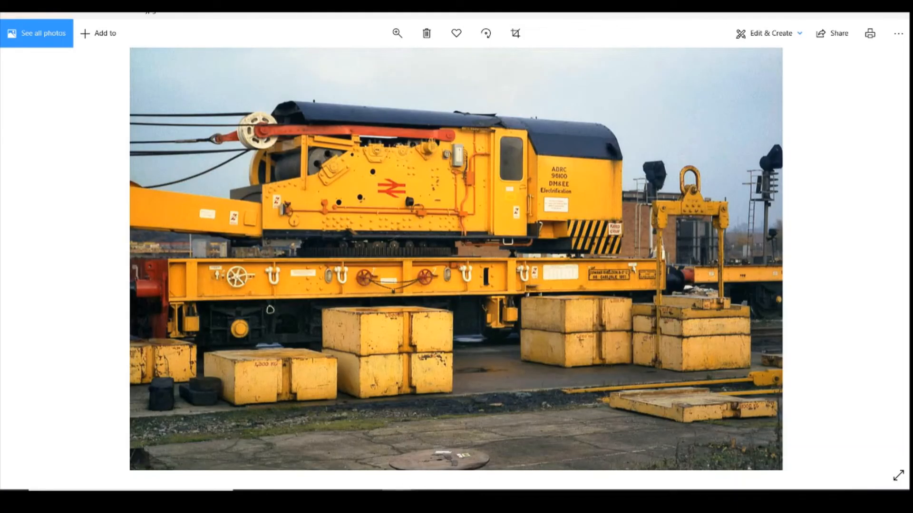
{"action": "mouse_move", "coordinate": [398, 488]}
{"action": "left_click", "coordinate": [326, 457]}
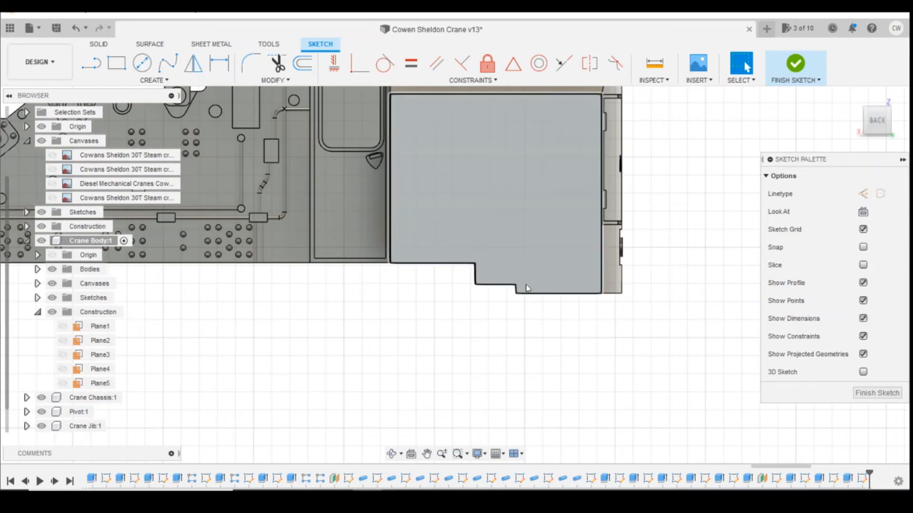
{"action": "left_click", "coordinate": [460, 469]}
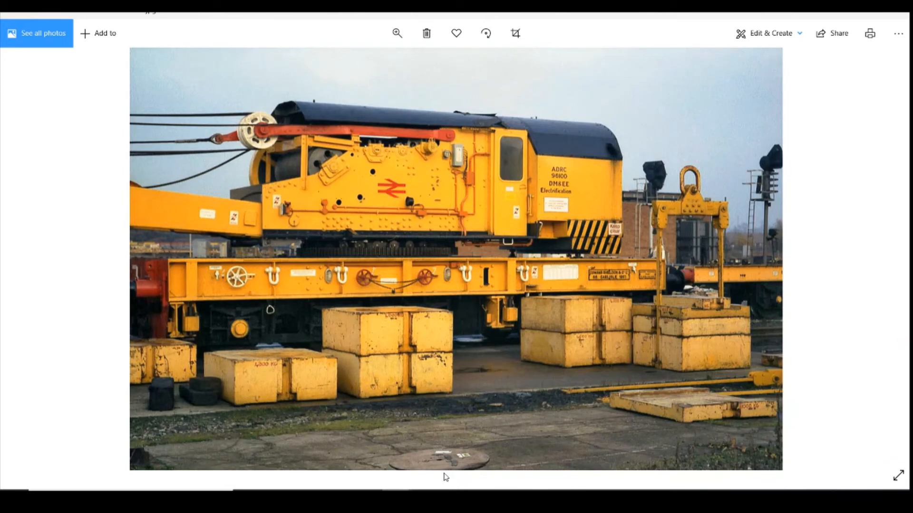
{"action": "key", "text": "alt+Tab"}
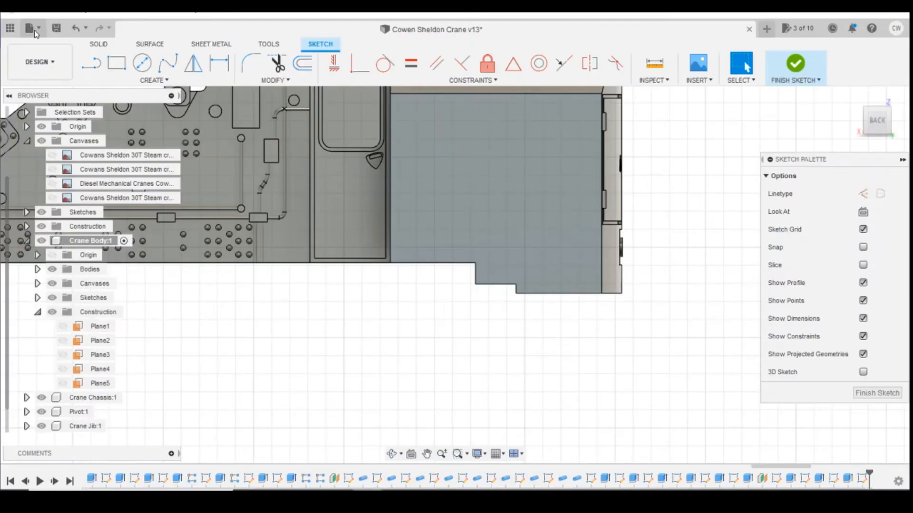
Step: Sketch a rectangle 3.2 mm wide and 2 mm high, rising from the side face's lower edge between the cab door and the stepped corner
{"action": "key", "text": "r"}
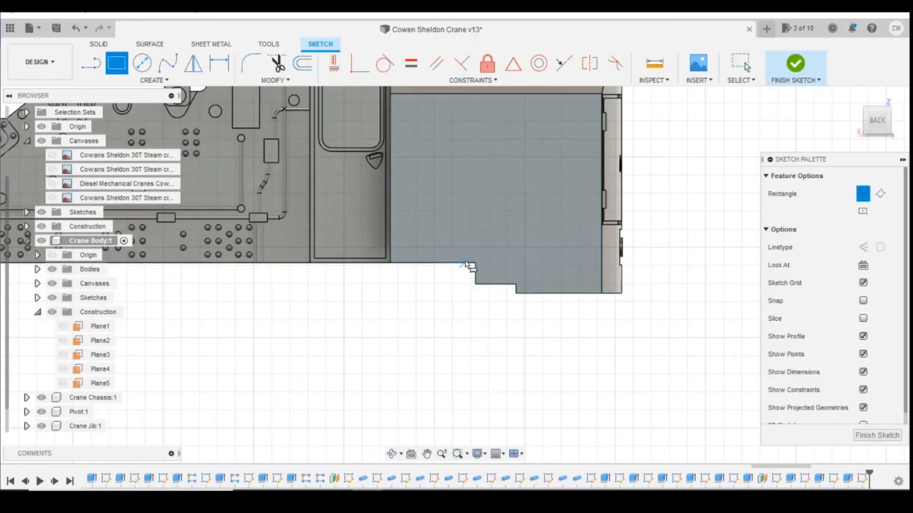
{"action": "left_click", "coordinate": [465, 263]}
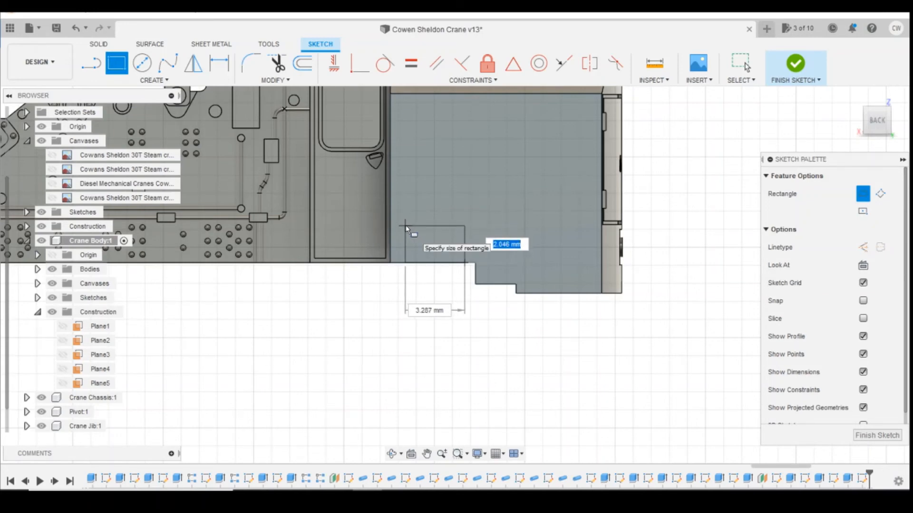
{"action": "type", "text": "2"}
{"action": "key", "text": "Tab"}
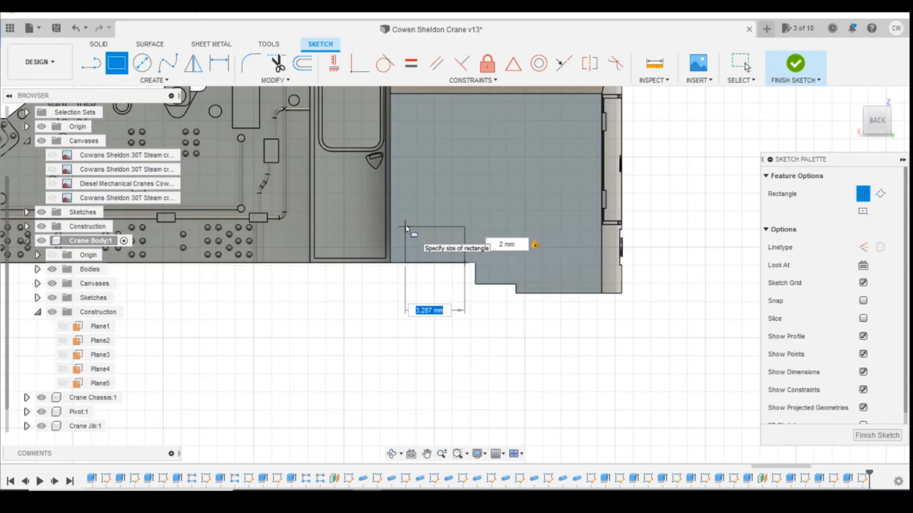
{"action": "type", "text": "3.2"}
{"action": "key", "text": "Return"}
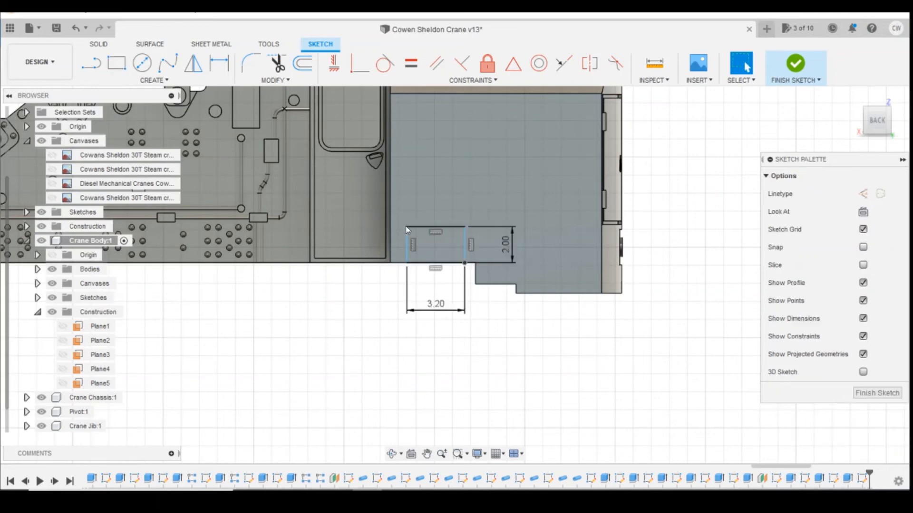
Step: Dimension the rectangle's lower corner 0.9 mm from the side face's corner next to the cab door
{"action": "key", "text": "d"}
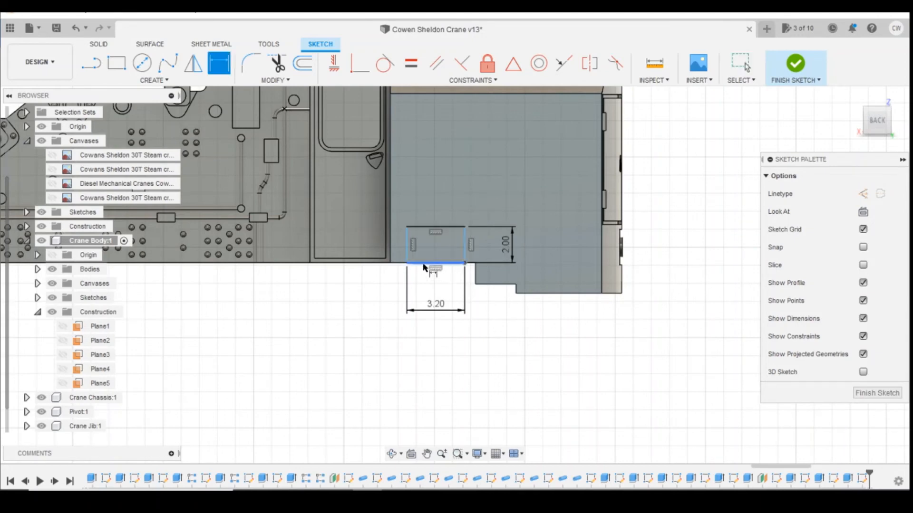
{"action": "left_click", "coordinate": [407, 262]}
{"action": "left_click", "coordinate": [390, 263]}
{"action": "left_click", "coordinate": [403, 285]}
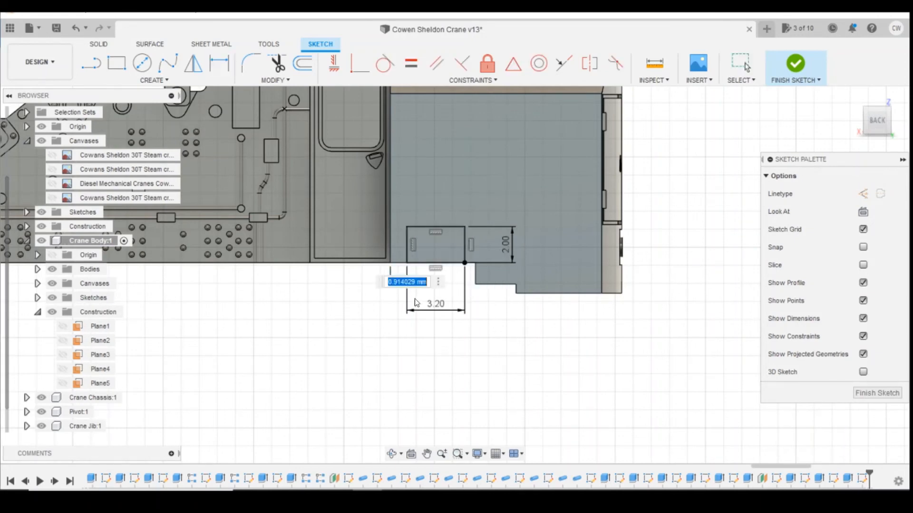
{"action": "type", "text": "0.9"}
{"action": "key", "text": "Return"}
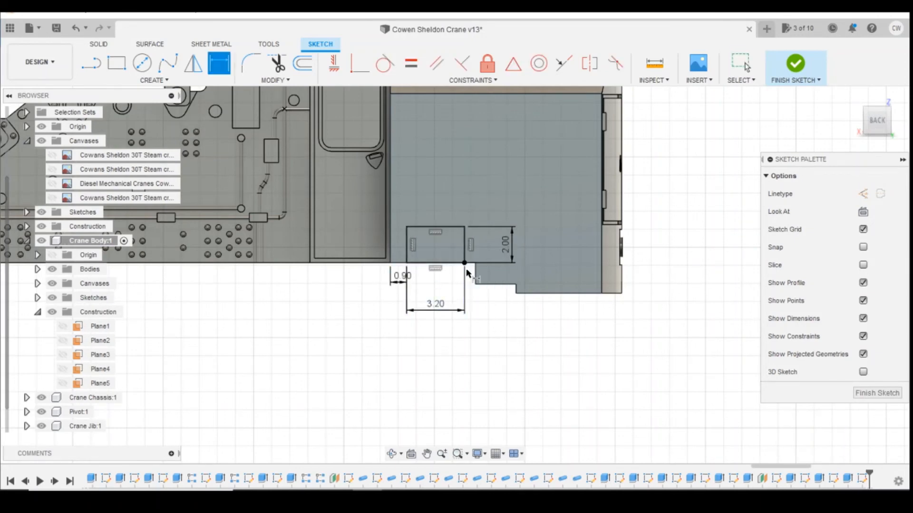
{"action": "key", "text": "Escape"}
Step: Check the reference photo and extrude the rectangle inward to cut a recess into the body's lower edge behind the cab door
{"action": "left_click", "coordinate": [438, 244]}
{"action": "right_click", "coordinate": [438, 244]}
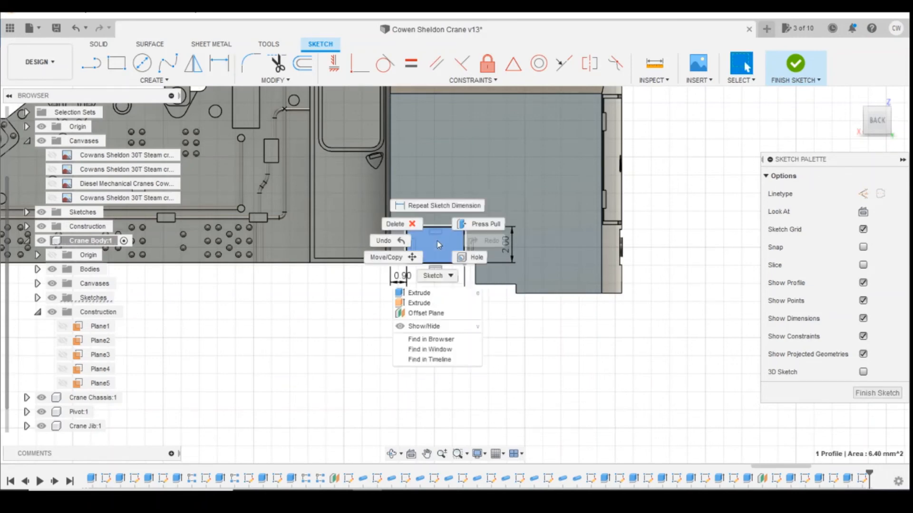
{"action": "left_click", "coordinate": [434, 293]}
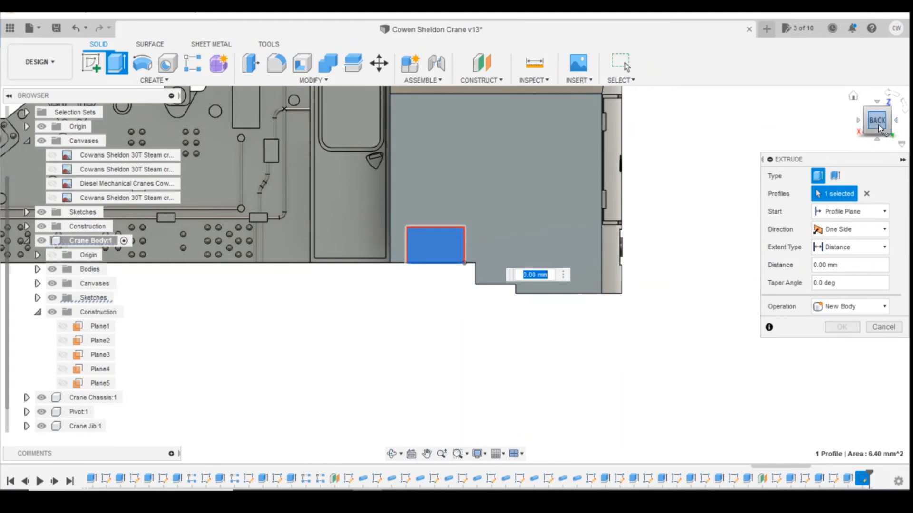
{"action": "left_click", "coordinate": [878, 127]}
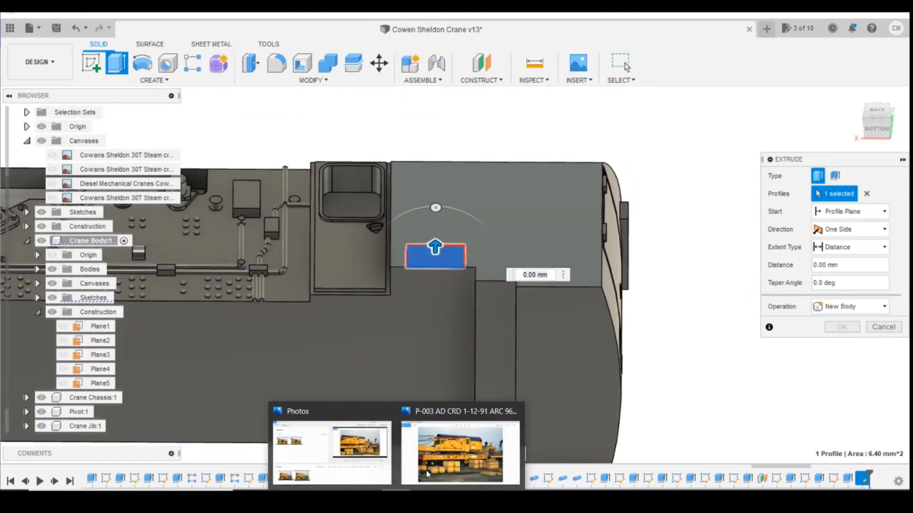
{"action": "left_click", "coordinate": [452, 460]}
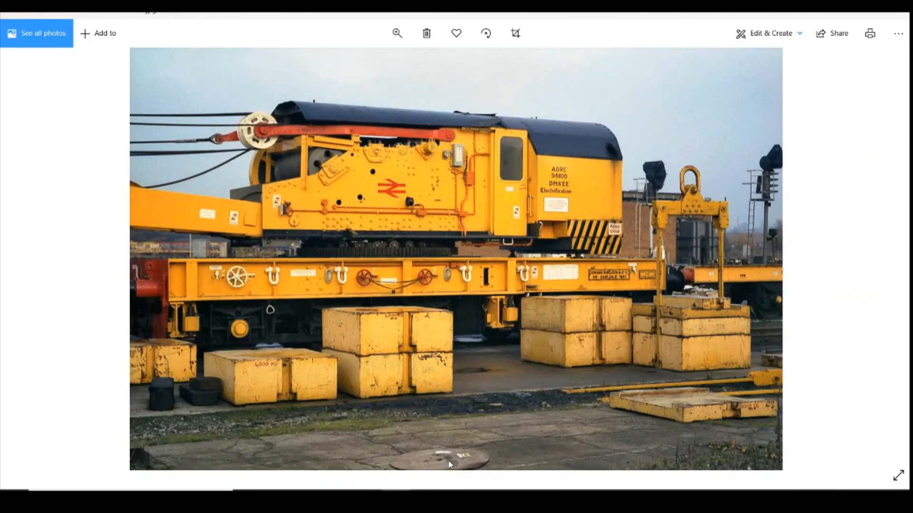
{"action": "left_click", "coordinate": [404, 487]}
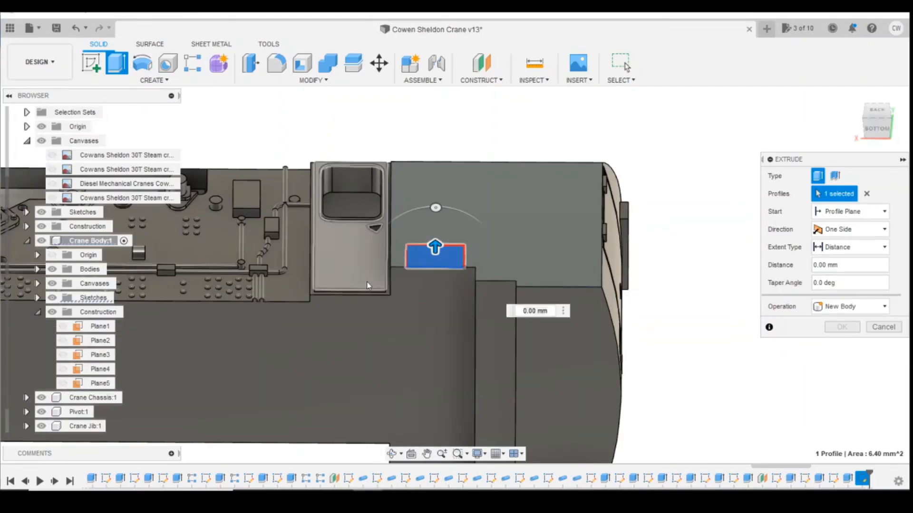
{"action": "left_click_drag", "start_coordinate": [435, 247], "coordinate": [435, 290]}
{"action": "left_click", "coordinate": [841, 345]}
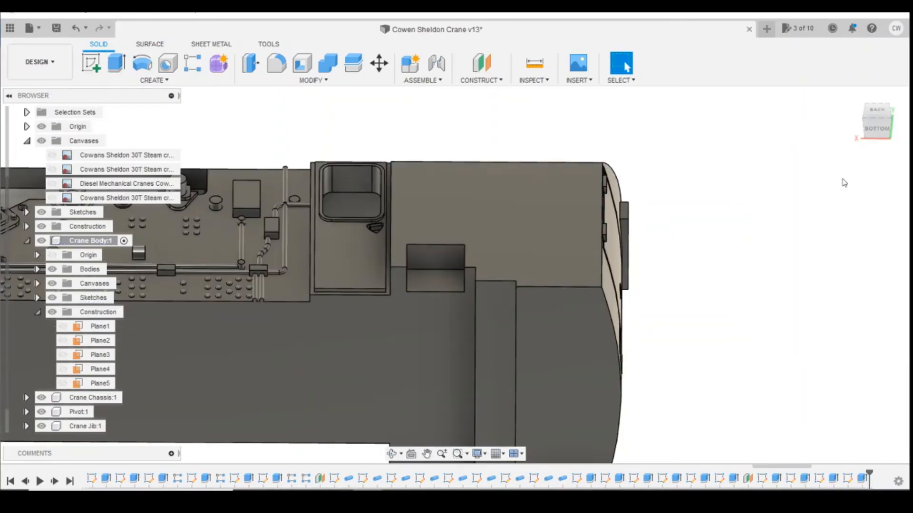
Step: Reopen the lower-edge recess sketch and set the rectangle's offset from the cab-door corner to 0.5 mm
{"action": "left_click", "coordinate": [887, 122]}
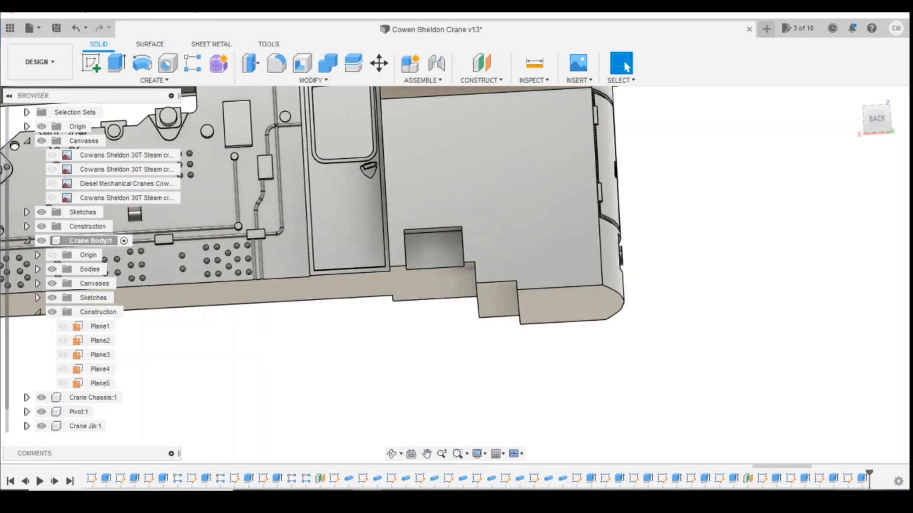
{"action": "right_click", "coordinate": [847, 479]}
{"action": "left_click", "coordinate": [824, 359]}
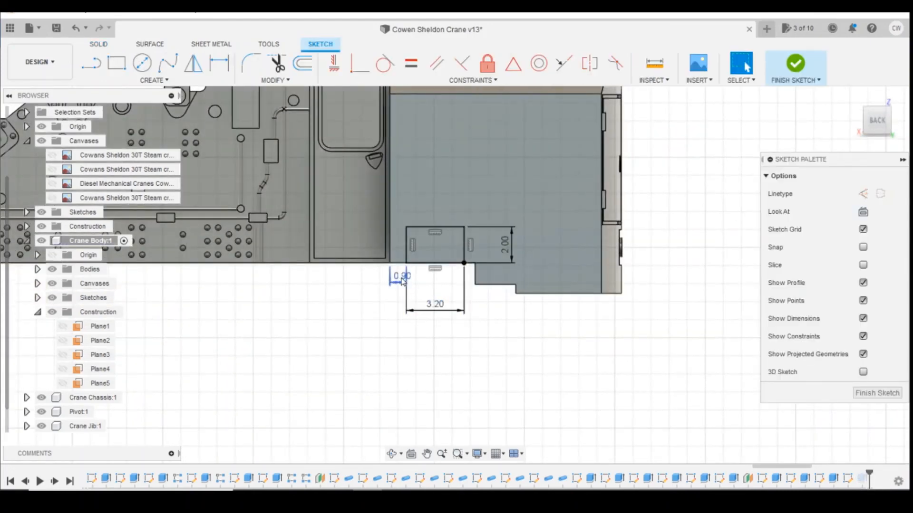
{"action": "double_click", "coordinate": [402, 281]}
{"action": "type", "text": "0"}
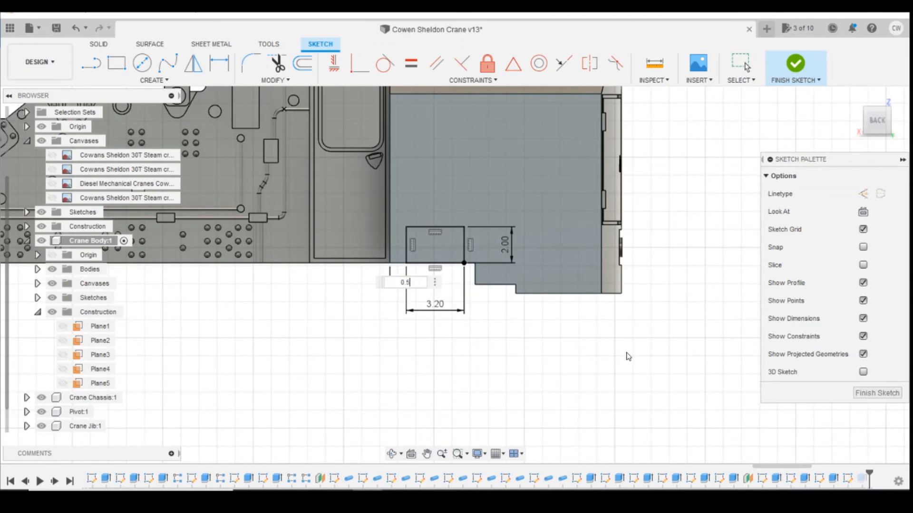
{"action": "type", "text": ".5"}
{"action": "key", "text": "Return"}
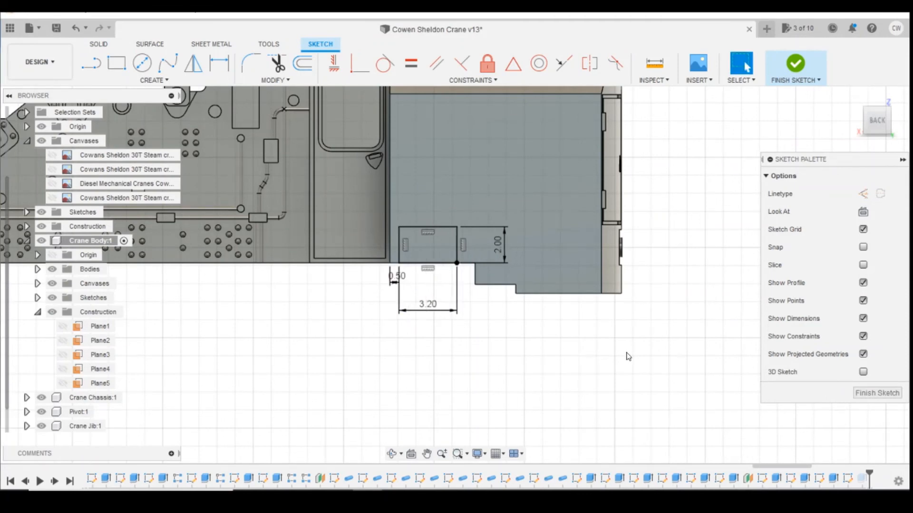
Step: Set the recess rectangle's width to 3.6 mm and finish the sketch
{"action": "double_click", "coordinate": [436, 308]}
{"action": "type", "text": "3.6"}
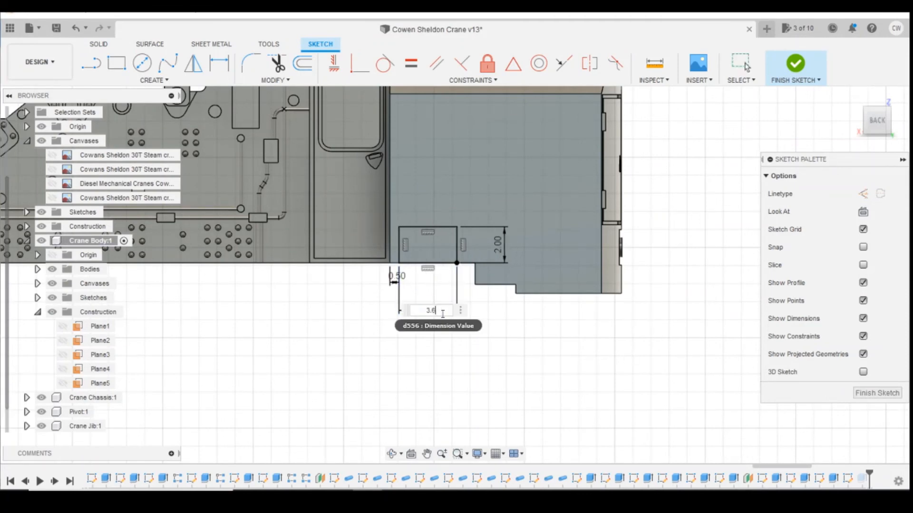
{"action": "key", "text": "Return"}
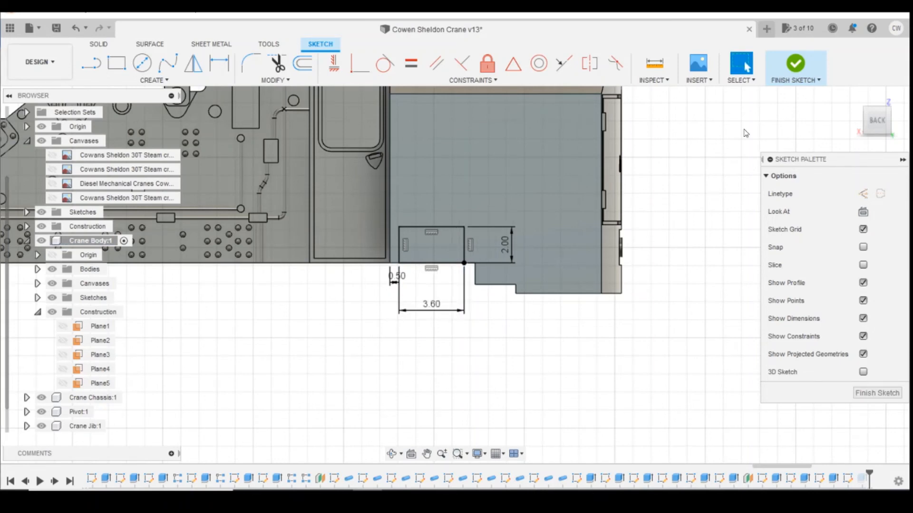
{"action": "left_click", "coordinate": [795, 64]}
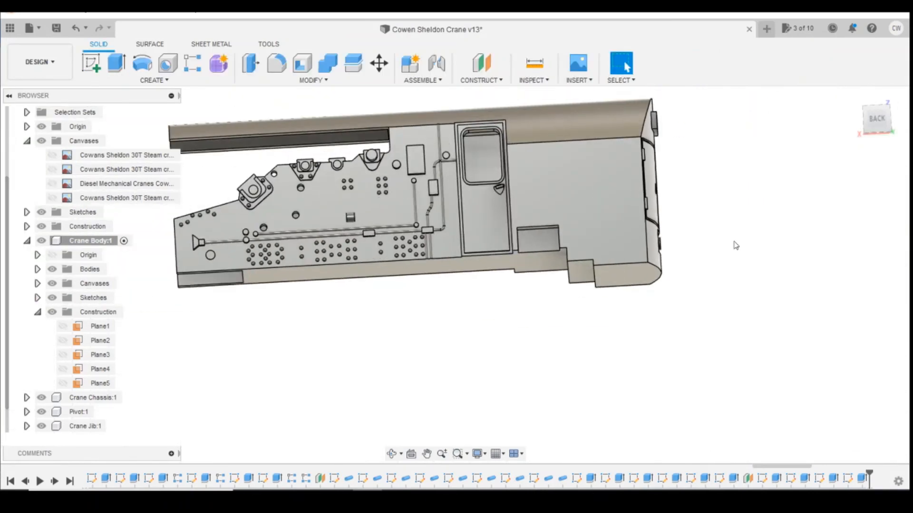
Step: Compare the body side around the cab door with the crane reference photo for remaining details
{"action": "left_click_drag", "start_coordinate": [877, 122], "coordinate": [877, 140]}
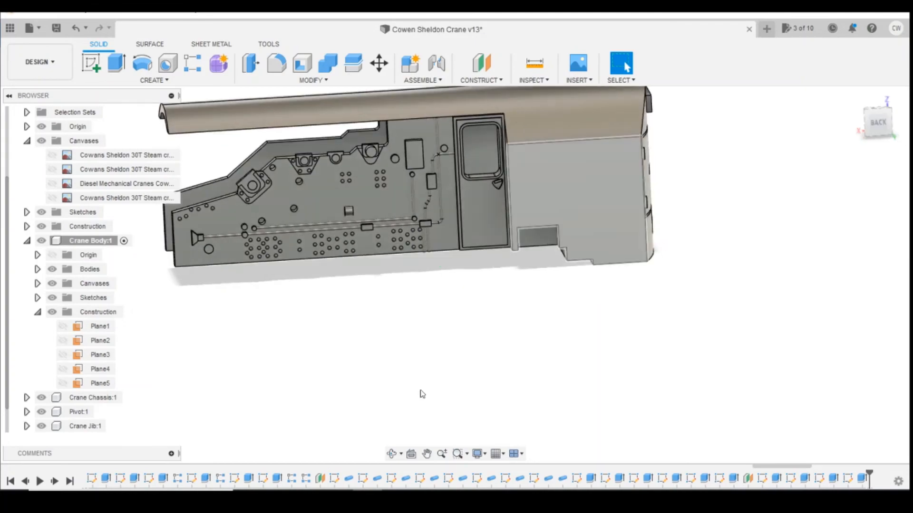
{"action": "mouse_move", "coordinate": [398, 499]}
{"action": "left_click", "coordinate": [463, 449]}
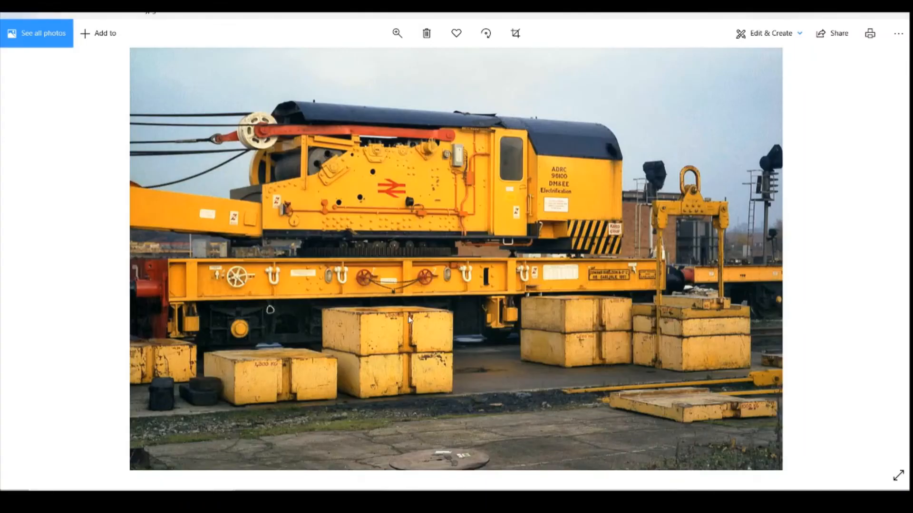
{"action": "scroll", "coordinate": [498, 160], "scroll_direction": "down", "scroll_amount": 1}
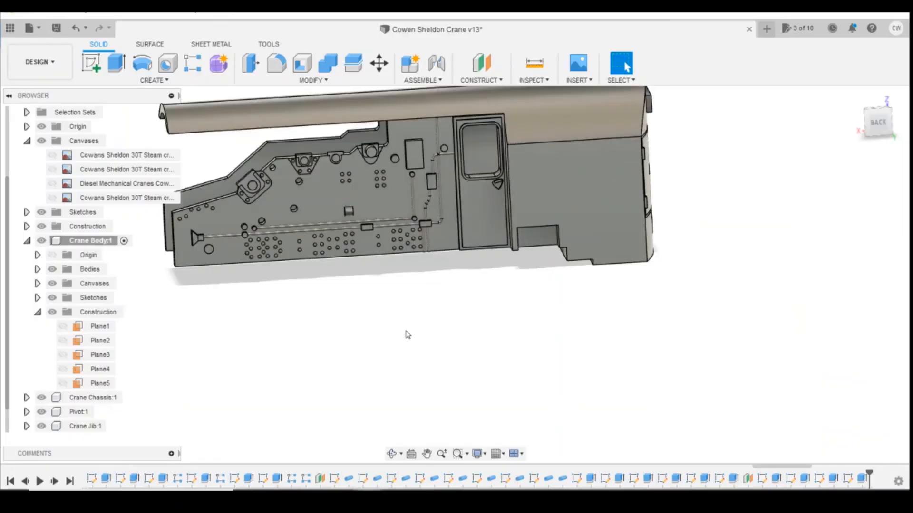
{"action": "left_click", "coordinate": [873, 118]}
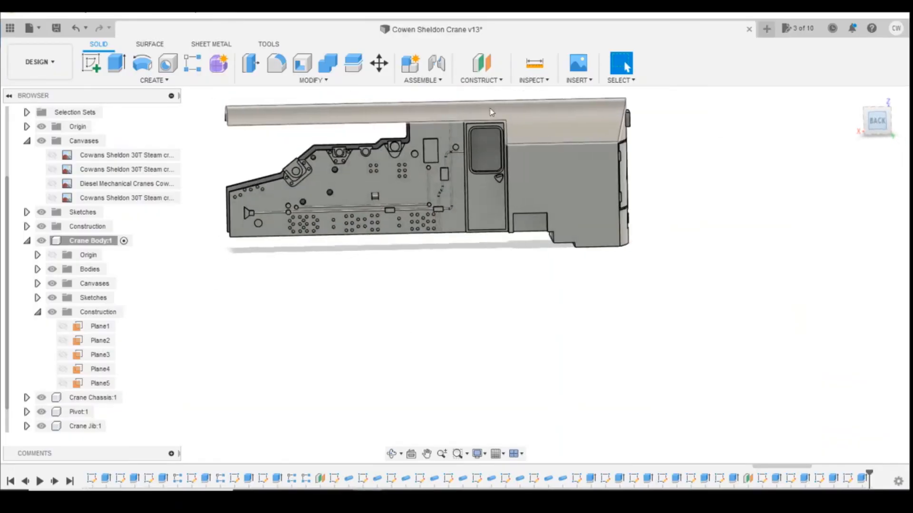
{"action": "scroll", "coordinate": [447, 120], "scroll_direction": "up", "scroll_amount": 5}
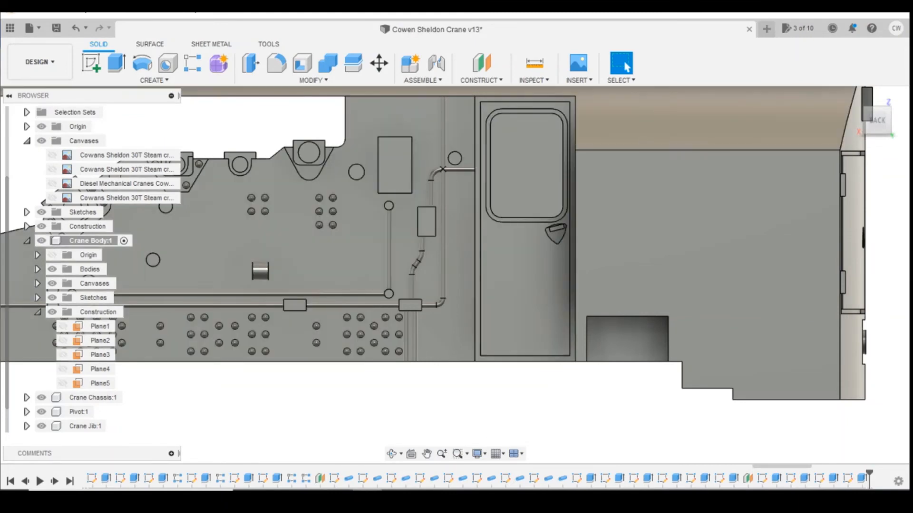
{"action": "left_click", "coordinate": [430, 455]}
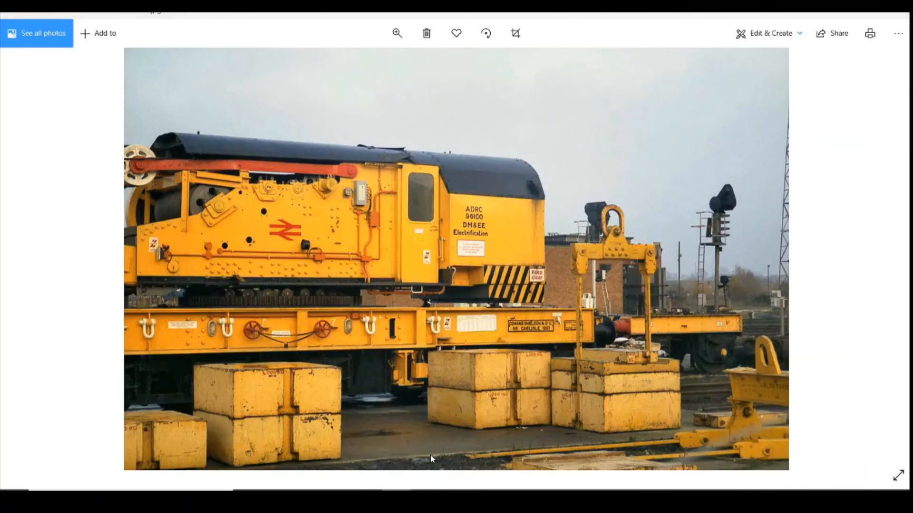
{"action": "left_click", "coordinate": [368, 498]}
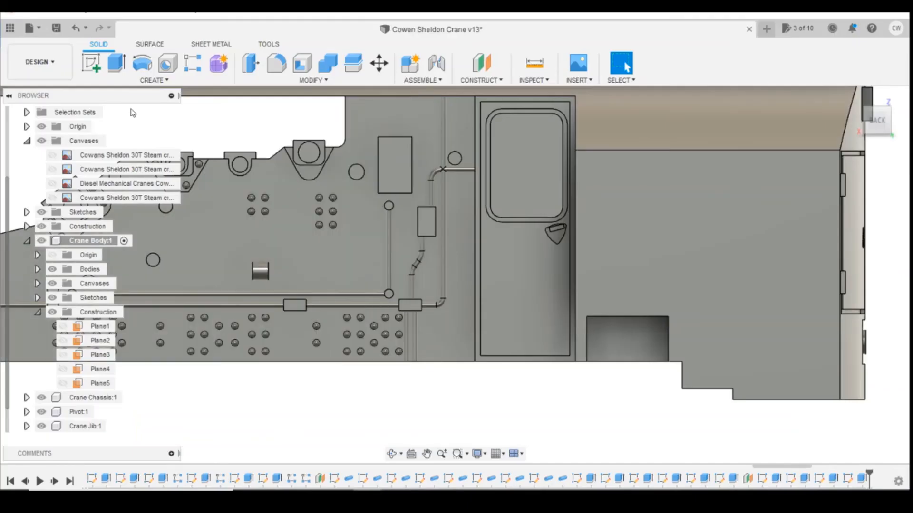
Step: Start a sketch on the riveted side plate ahead of the cab door and check its upper area against the reference photo
{"action": "left_click", "coordinate": [94, 69]}
{"action": "left_click", "coordinate": [426, 108]}
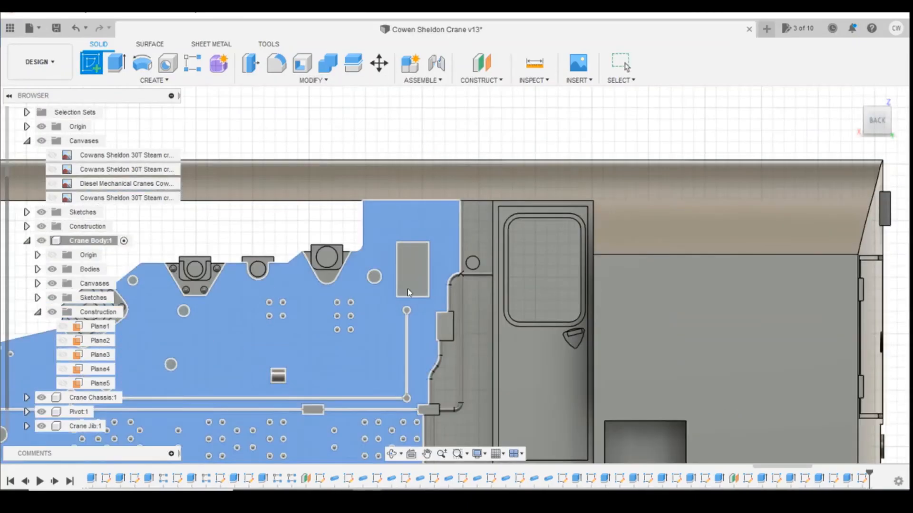
{"action": "left_click", "coordinate": [407, 289]}
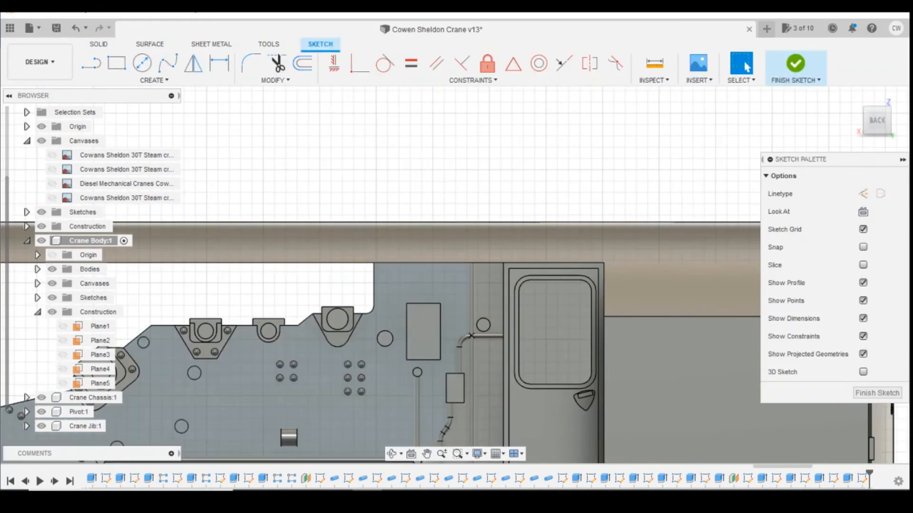
{"action": "mouse_move", "coordinate": [397, 498]}
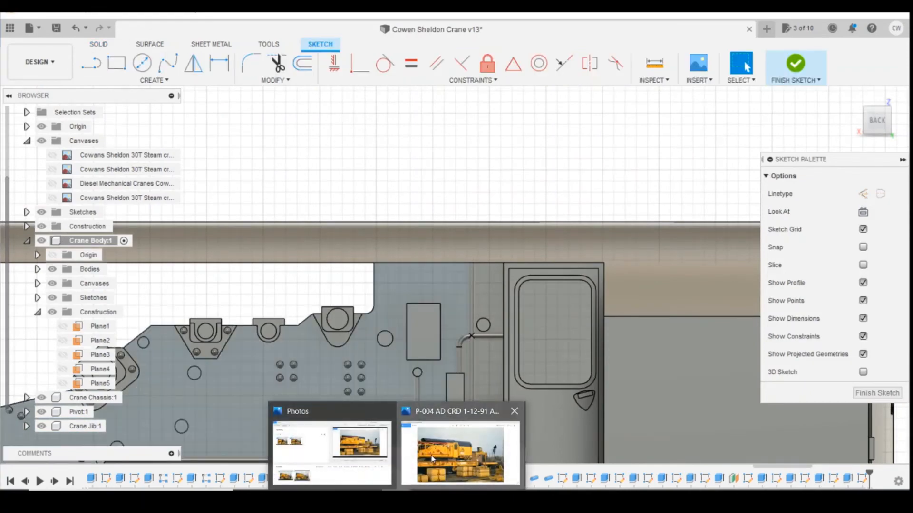
{"action": "left_click", "coordinate": [429, 449]}
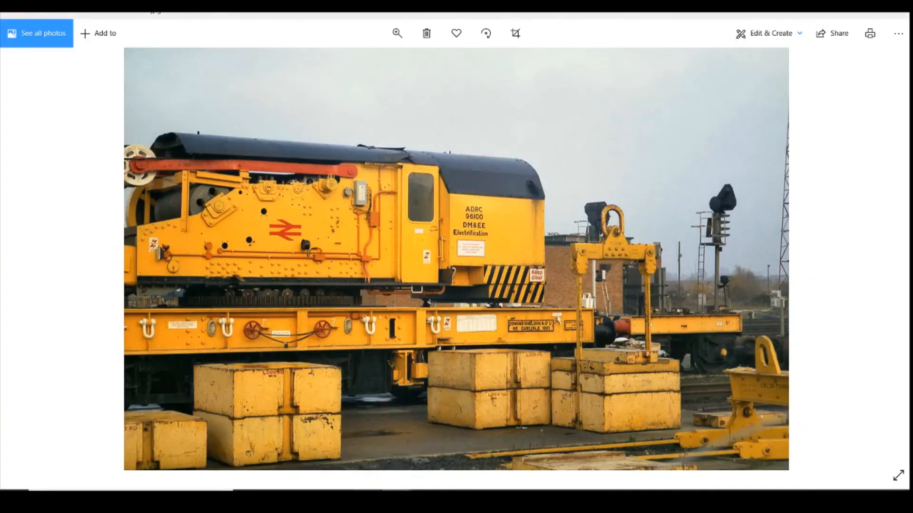
{"action": "key", "text": "alt+Tab"}
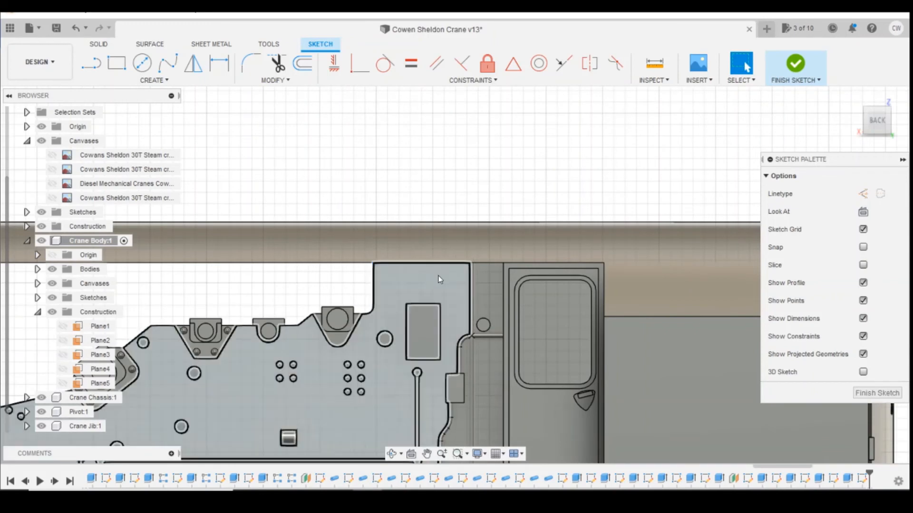
Step: Sketch a rectangle 3.5 mm wide and 0.4 mm high near the side plate's upper edge, reaching across to the cab door frame
{"action": "key", "text": "r"}
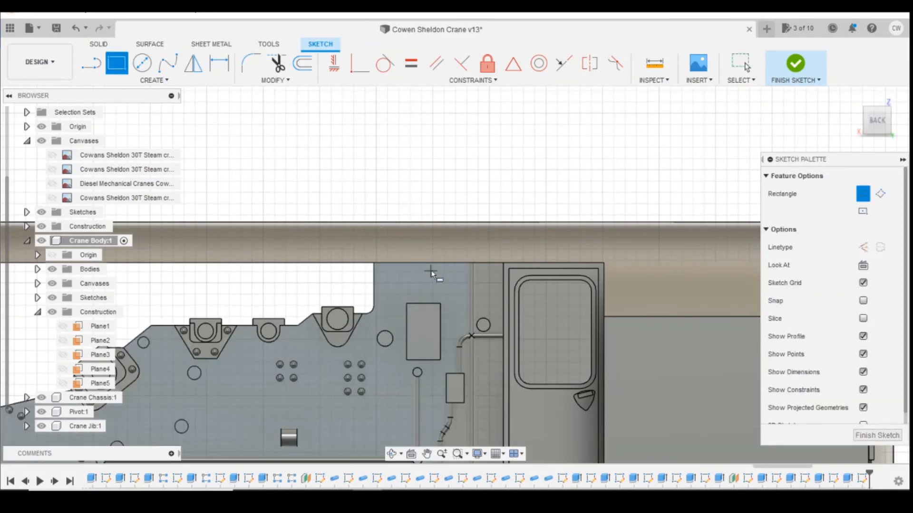
{"action": "left_click", "coordinate": [431, 272]}
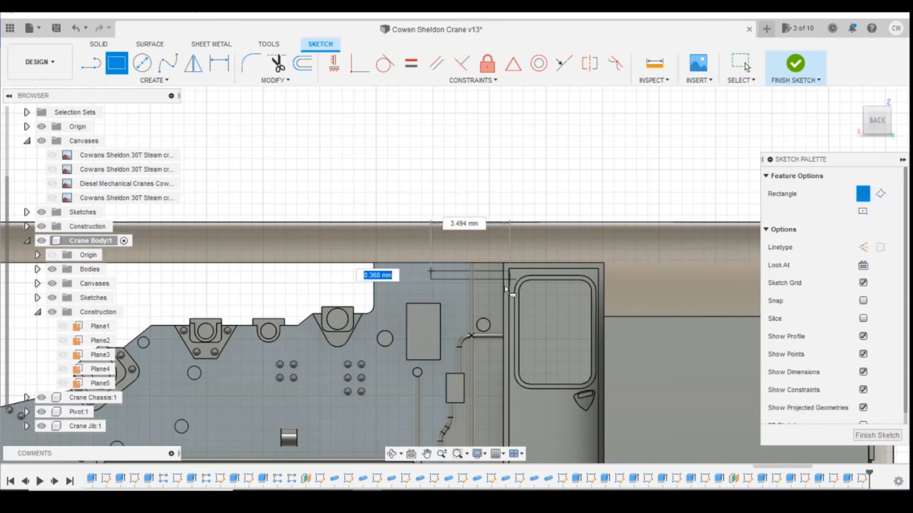
{"action": "type", "text": ".3"}
{"action": "key", "text": "Tab"}
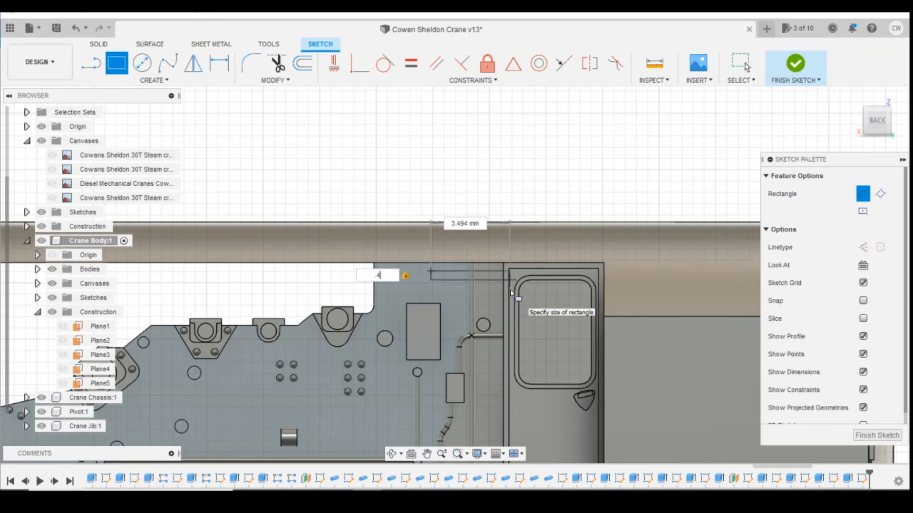
{"action": "key", "text": "Tab"}
{"action": "type", "text": "3.5"}
{"action": "key", "text": "Return"}
{"action": "key", "text": "Escape"}
{"action": "scroll", "coordinate": [460, 278], "scroll_direction": "up", "scroll_amount": 3}
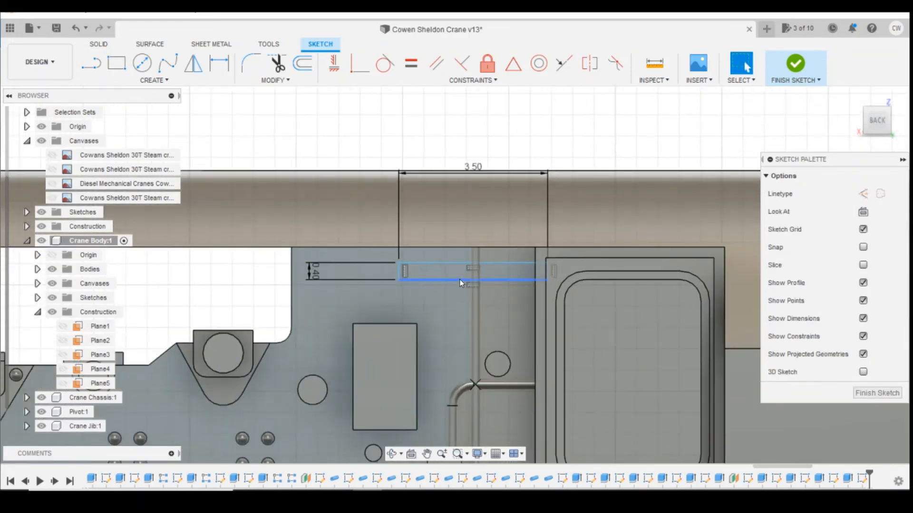
Step: Dimension the rectangle's upper corner 2.5 mm horizontally from the side plate's upper corner
{"action": "key", "text": "d"}
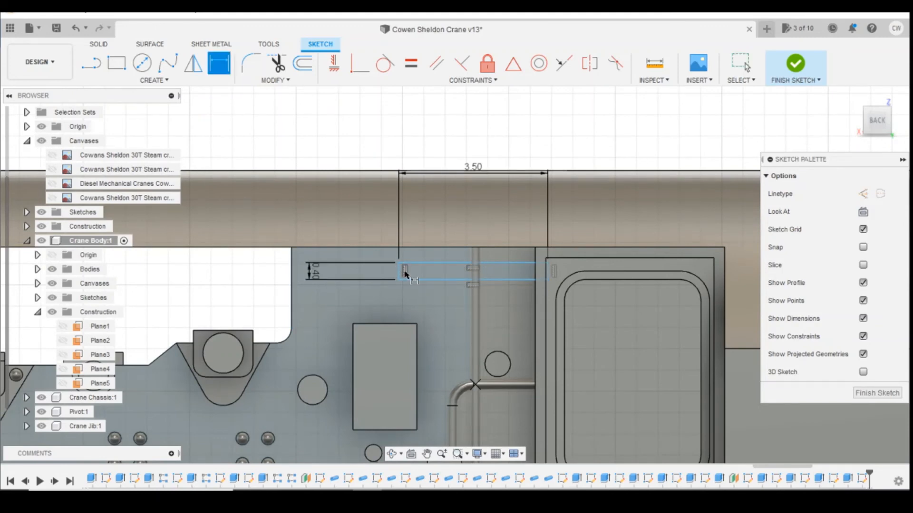
{"action": "left_click", "coordinate": [398, 263]}
{"action": "left_click", "coordinate": [292, 247]}
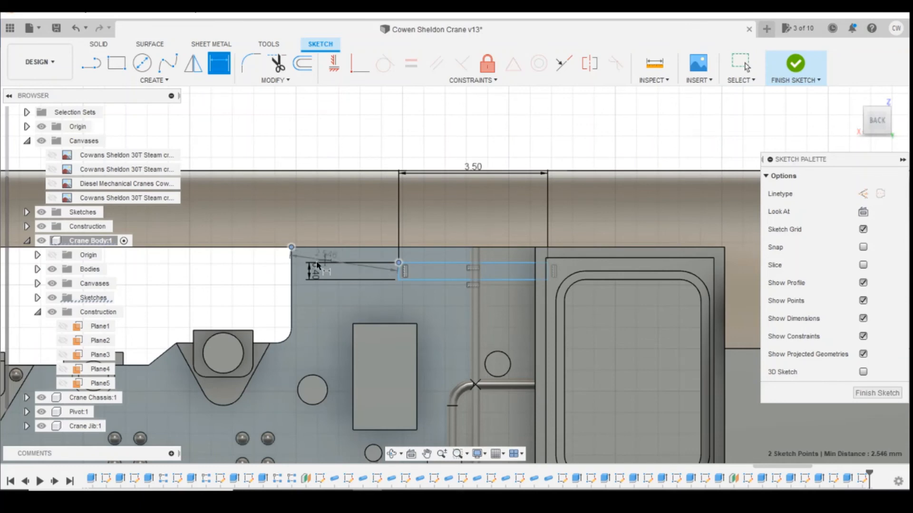
{"action": "left_click", "coordinate": [347, 309]}
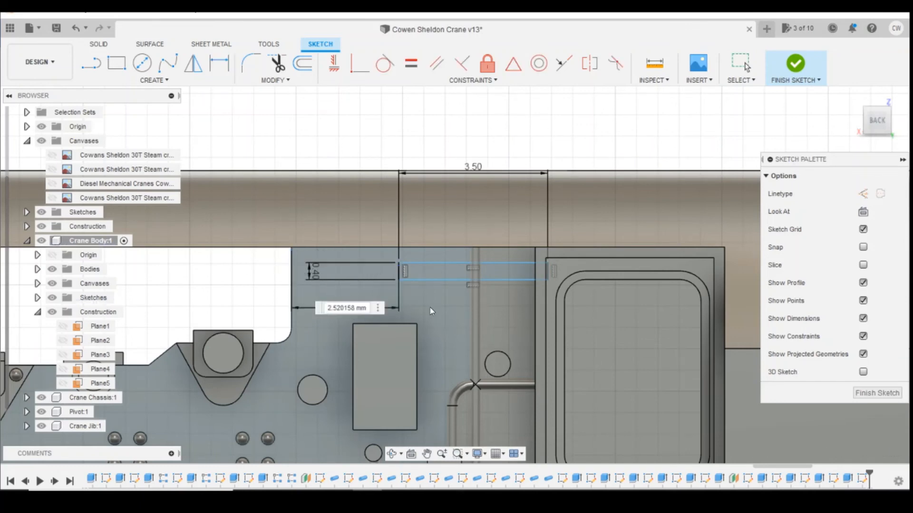
{"action": "type", "text": "2.5"}
{"action": "key", "text": "Return"}
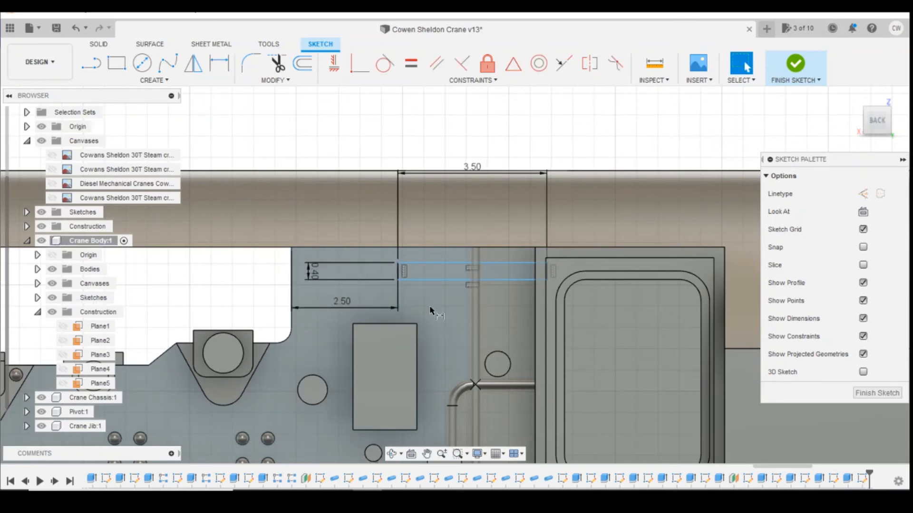
Step: Dimension the rectangle's upper corner 0.3 mm vertically below the side plate's upper corner
{"action": "left_click", "coordinate": [398, 262]}
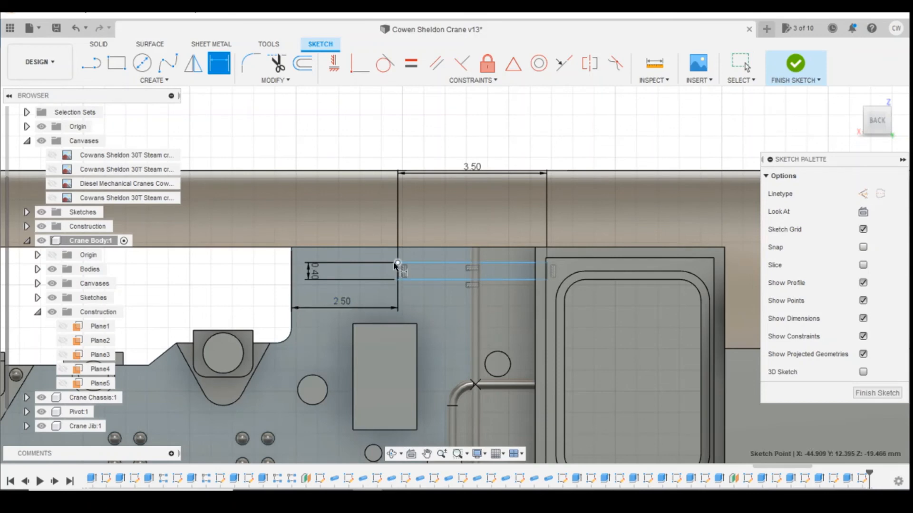
{"action": "left_click", "coordinate": [291, 247]}
{"action": "left_click", "coordinate": [269, 260]}
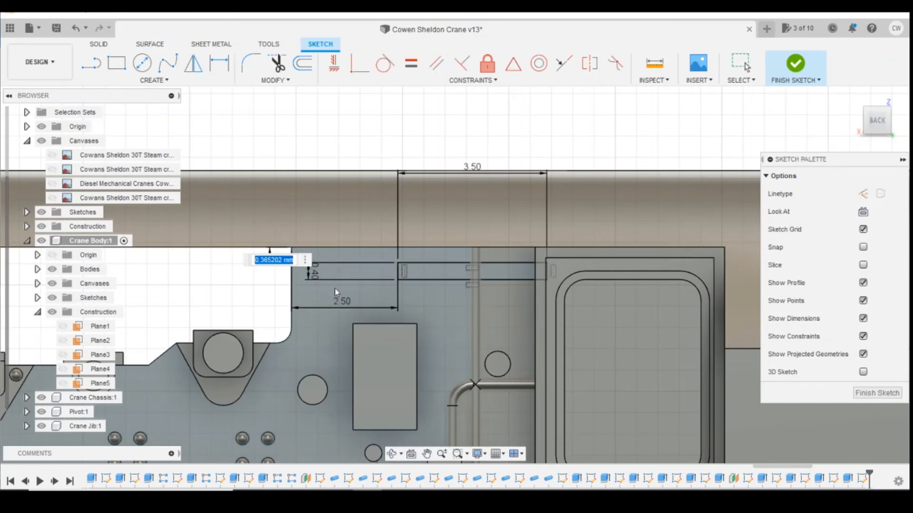
{"action": "type", "text": ".3"}
{"action": "key", "text": "Return"}
{"action": "key", "text": "Escape"}
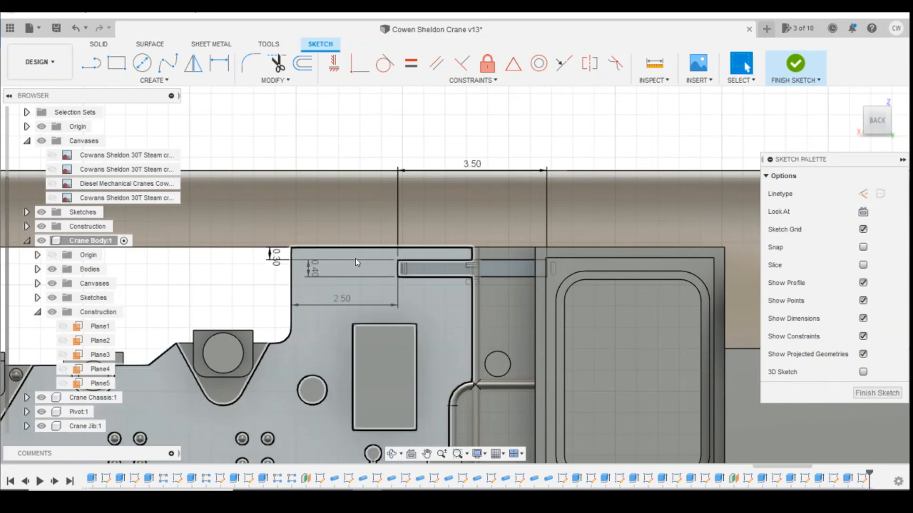
Step: Extrude both parts of the 3.5 mm by 0.4 mm rectangle 0.5 mm outward from the side plate, using the Join operation
{"action": "left_click", "coordinate": [512, 272]}
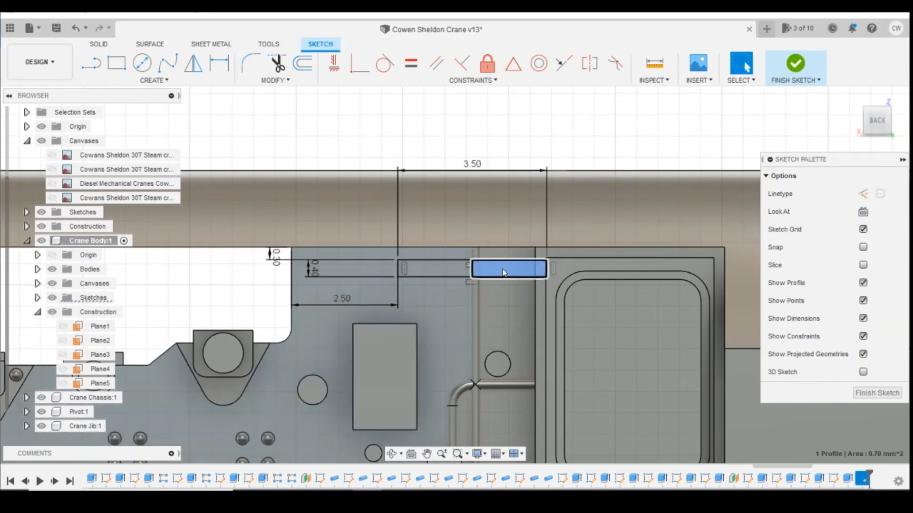
{"action": "left_click", "coordinate": [442, 269], "text": "shift"}
{"action": "right_click", "coordinate": [442, 269]}
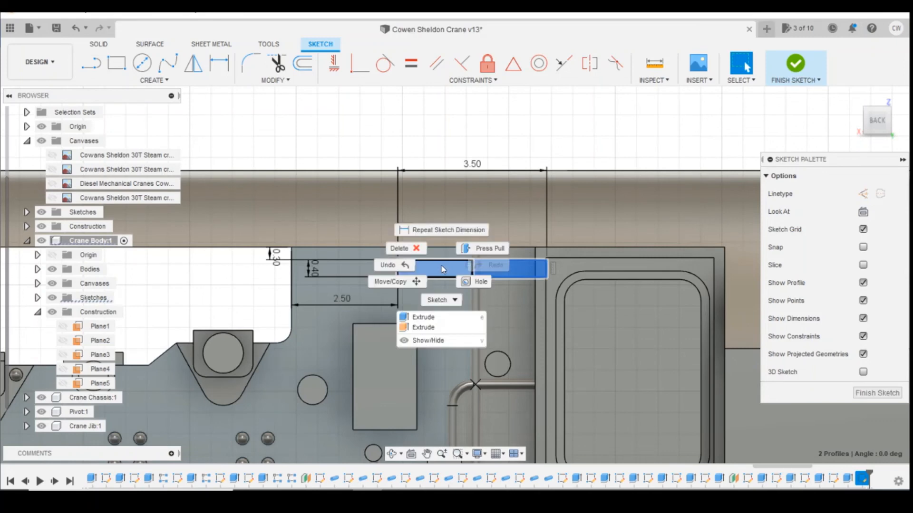
{"action": "left_click", "coordinate": [417, 315]}
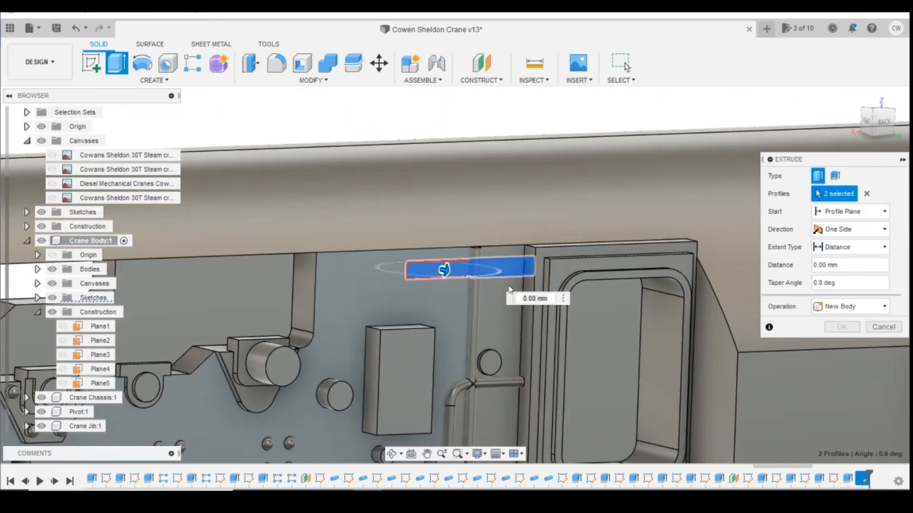
{"action": "left_click_drag", "start_coordinate": [441, 270], "coordinate": [540, 269]}
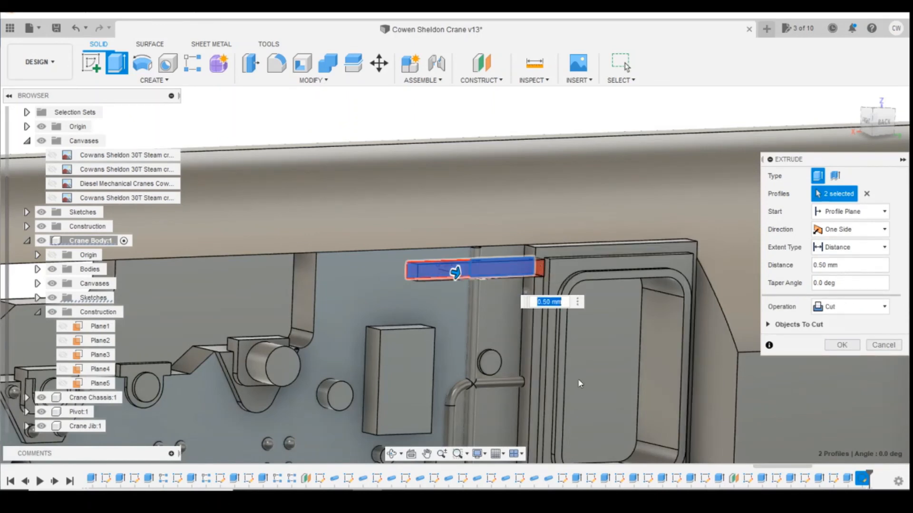
{"action": "left_click", "coordinate": [842, 306]}
{"action": "left_click", "coordinate": [835, 321]}
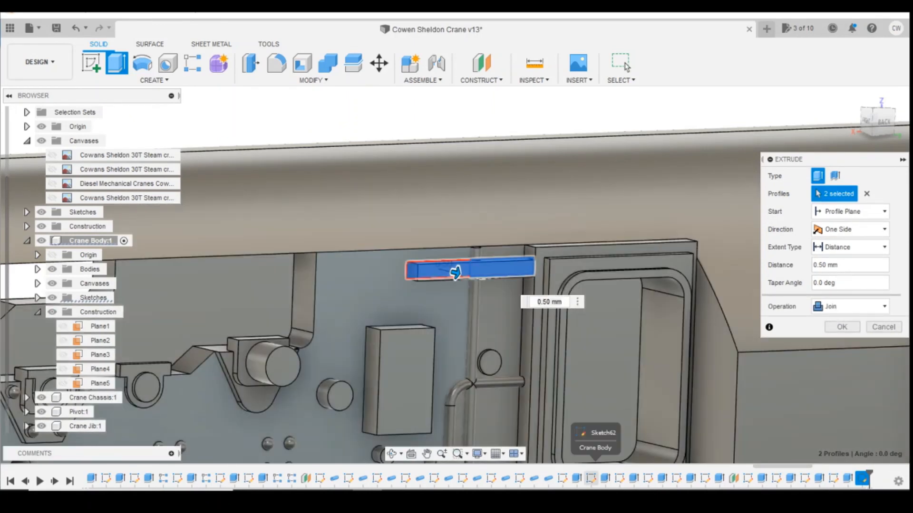
Step: Check the strip's depth against the reference photo, set the extrusion distance to 0.6 mm and complete the joined extrusion
{"action": "left_click", "coordinate": [442, 475]}
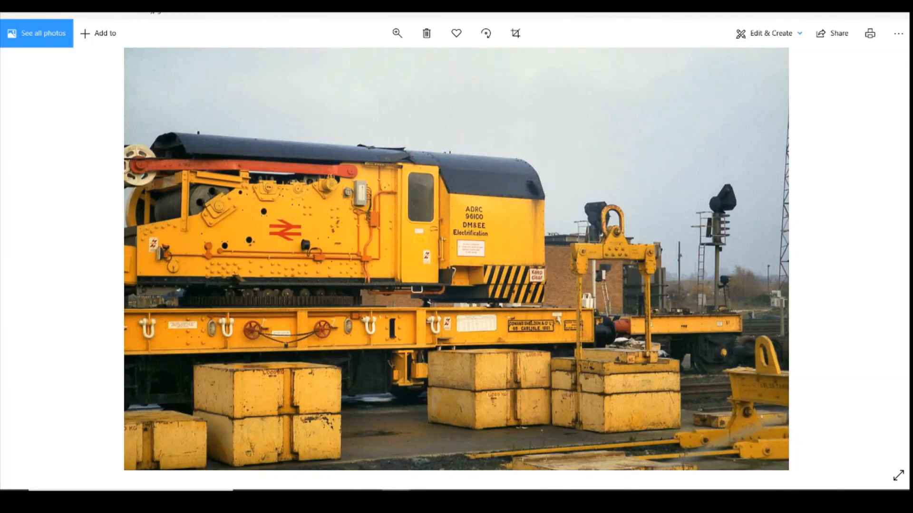
{"action": "mouse_move", "coordinate": [396, 496]}
{"action": "left_click", "coordinate": [436, 461]}
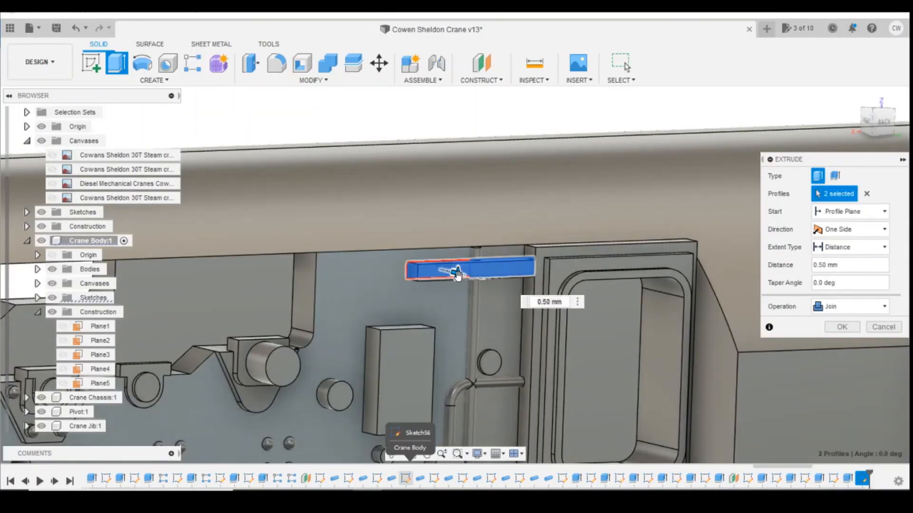
{"action": "left_click_drag", "start_coordinate": [457, 273], "coordinate": [465, 276]}
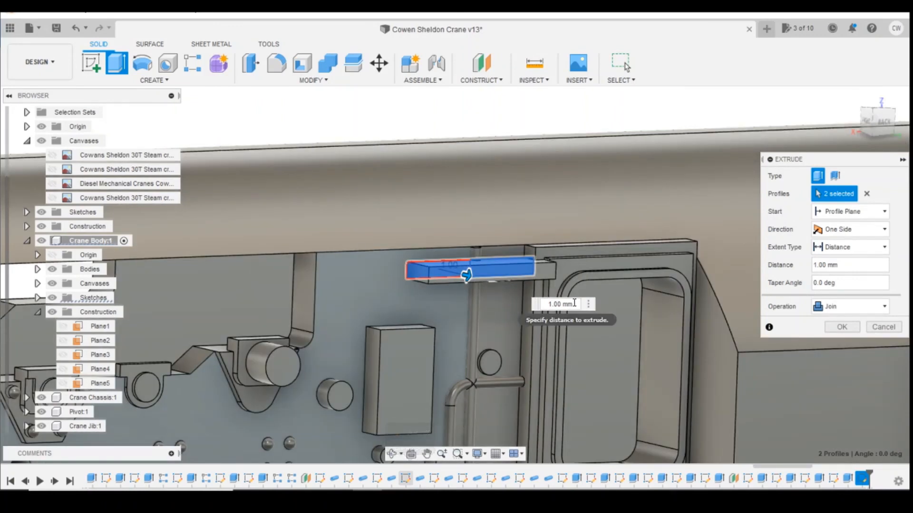
{"action": "left_click_drag", "start_coordinate": [574, 303], "coordinate": [562, 301]}
{"action": "type", "text": ".8"}
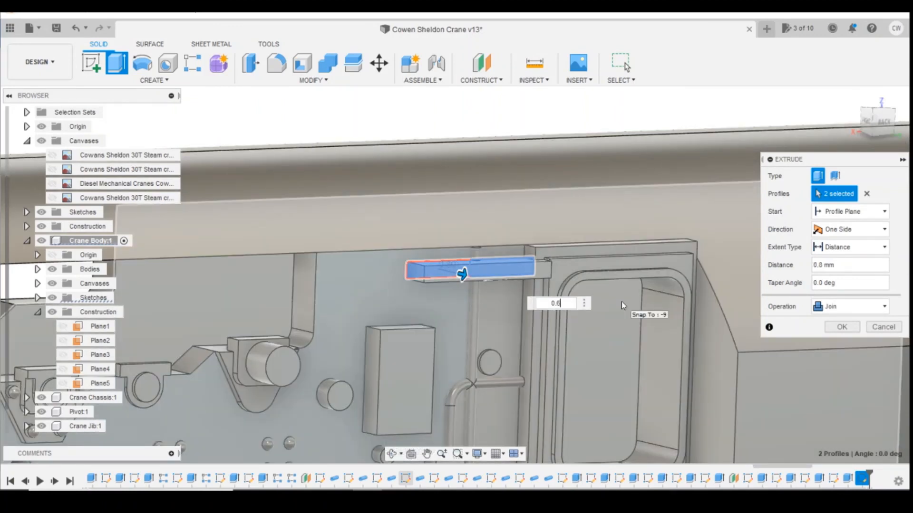
{"action": "key", "text": "BackSpace"}
{"action": "type", "text": "6"}
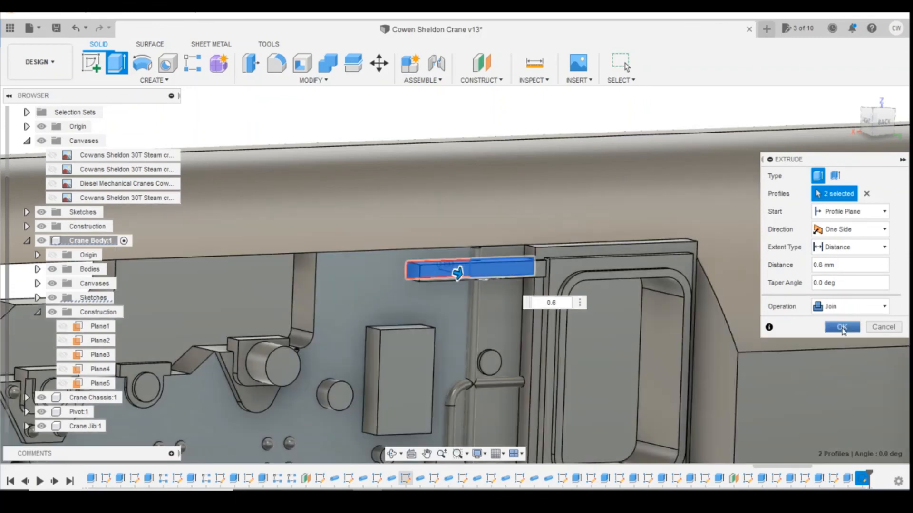
{"action": "left_click", "coordinate": [841, 327]}
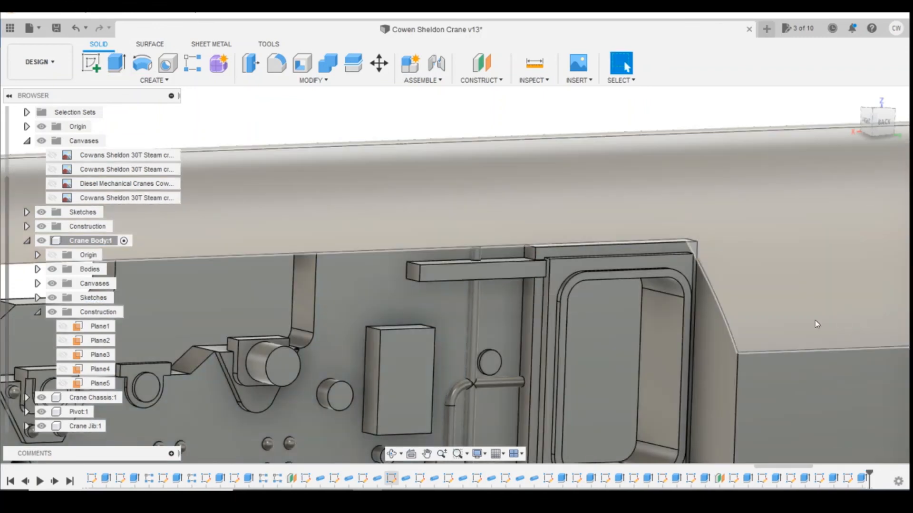
Step: Inspect the new strip and the whole back side of the crane body, and compare them with the reference photos in the photo viewer
{"action": "middle_click_drag", "start_coordinate": [455, 267], "coordinate": [532, 273], "text": "shift"}
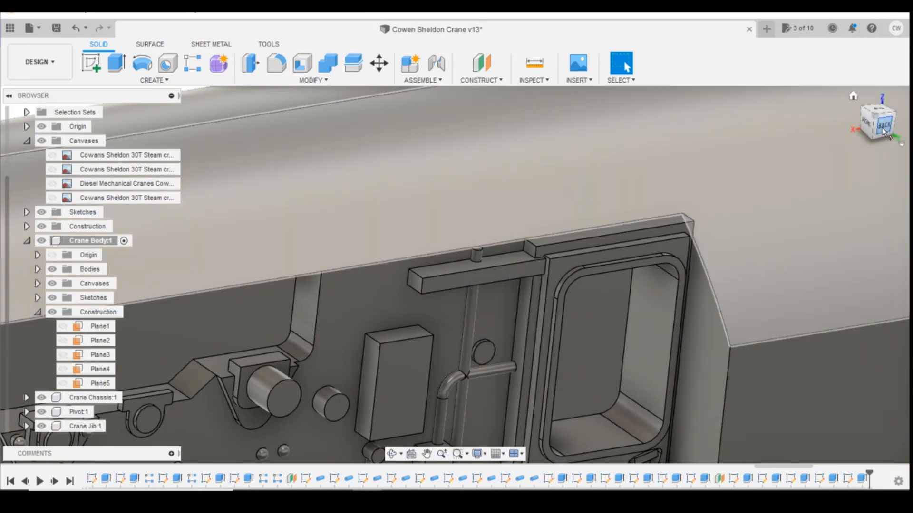
{"action": "left_click", "coordinate": [873, 123]}
{"action": "scroll", "coordinate": [554, 307], "scroll_direction": "down", "scroll_amount": 5}
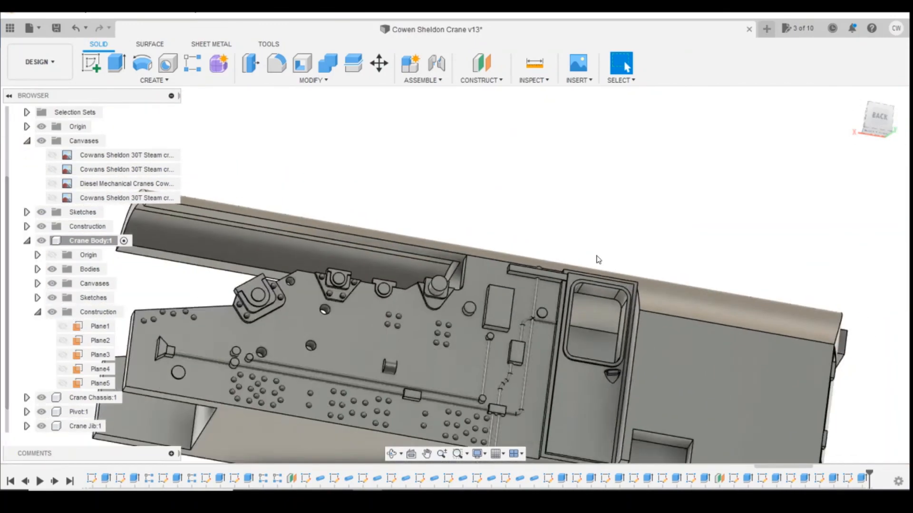
{"action": "left_click", "coordinate": [880, 120]}
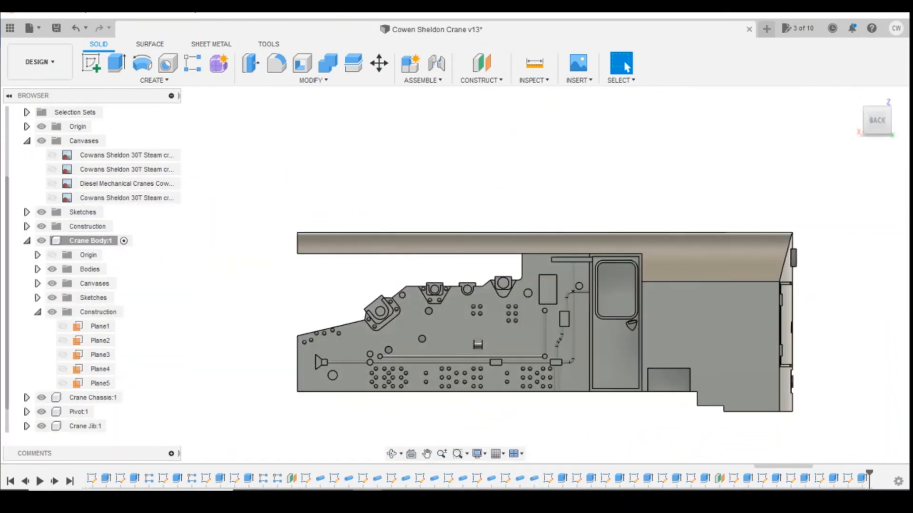
{"action": "left_click", "coordinate": [444, 459]}
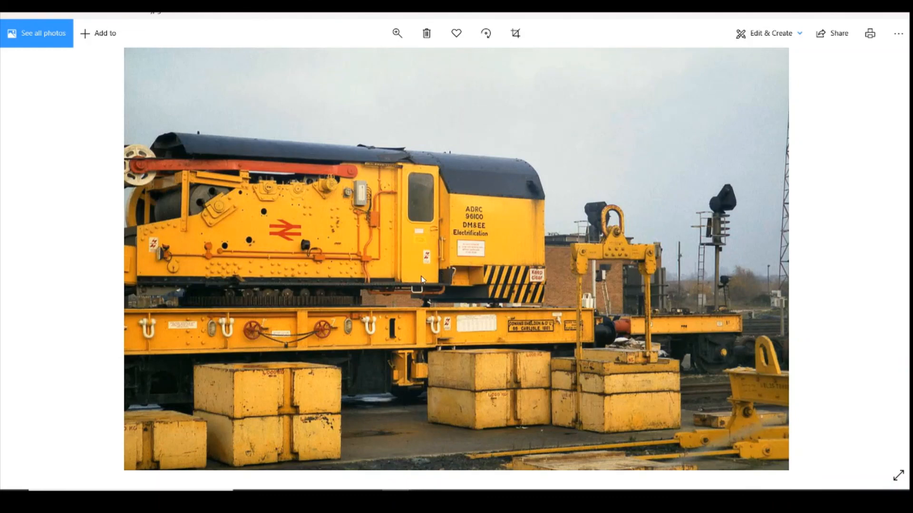
{"action": "key", "text": "Right"}
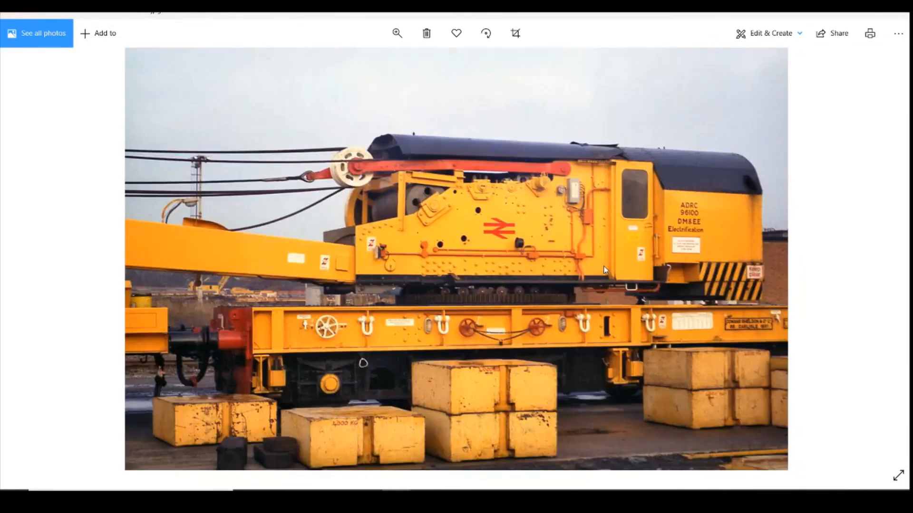
{"action": "key", "text": "Right"}
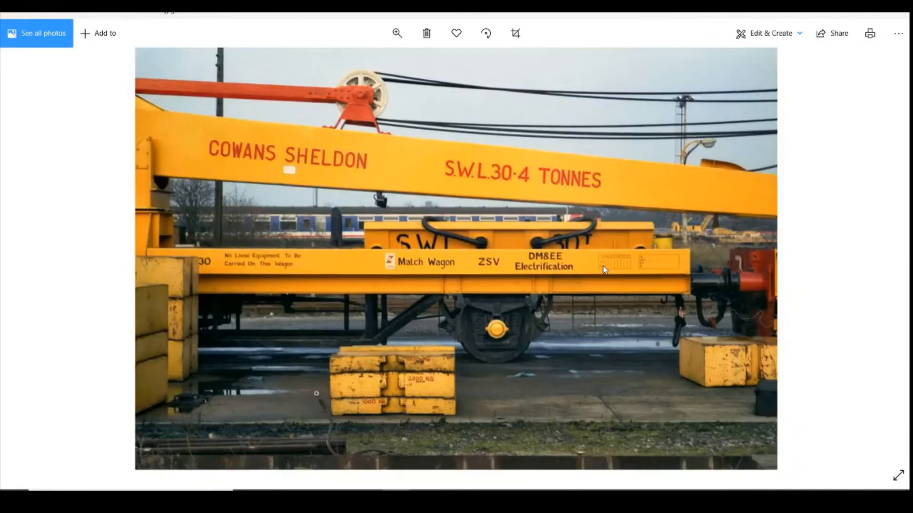
{"action": "key", "text": "Left"}
{"action": "key", "text": "Left"}
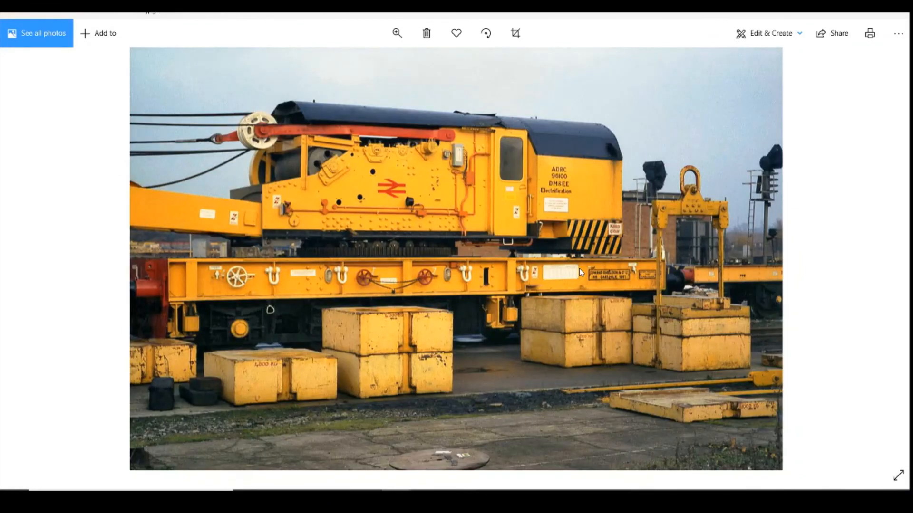